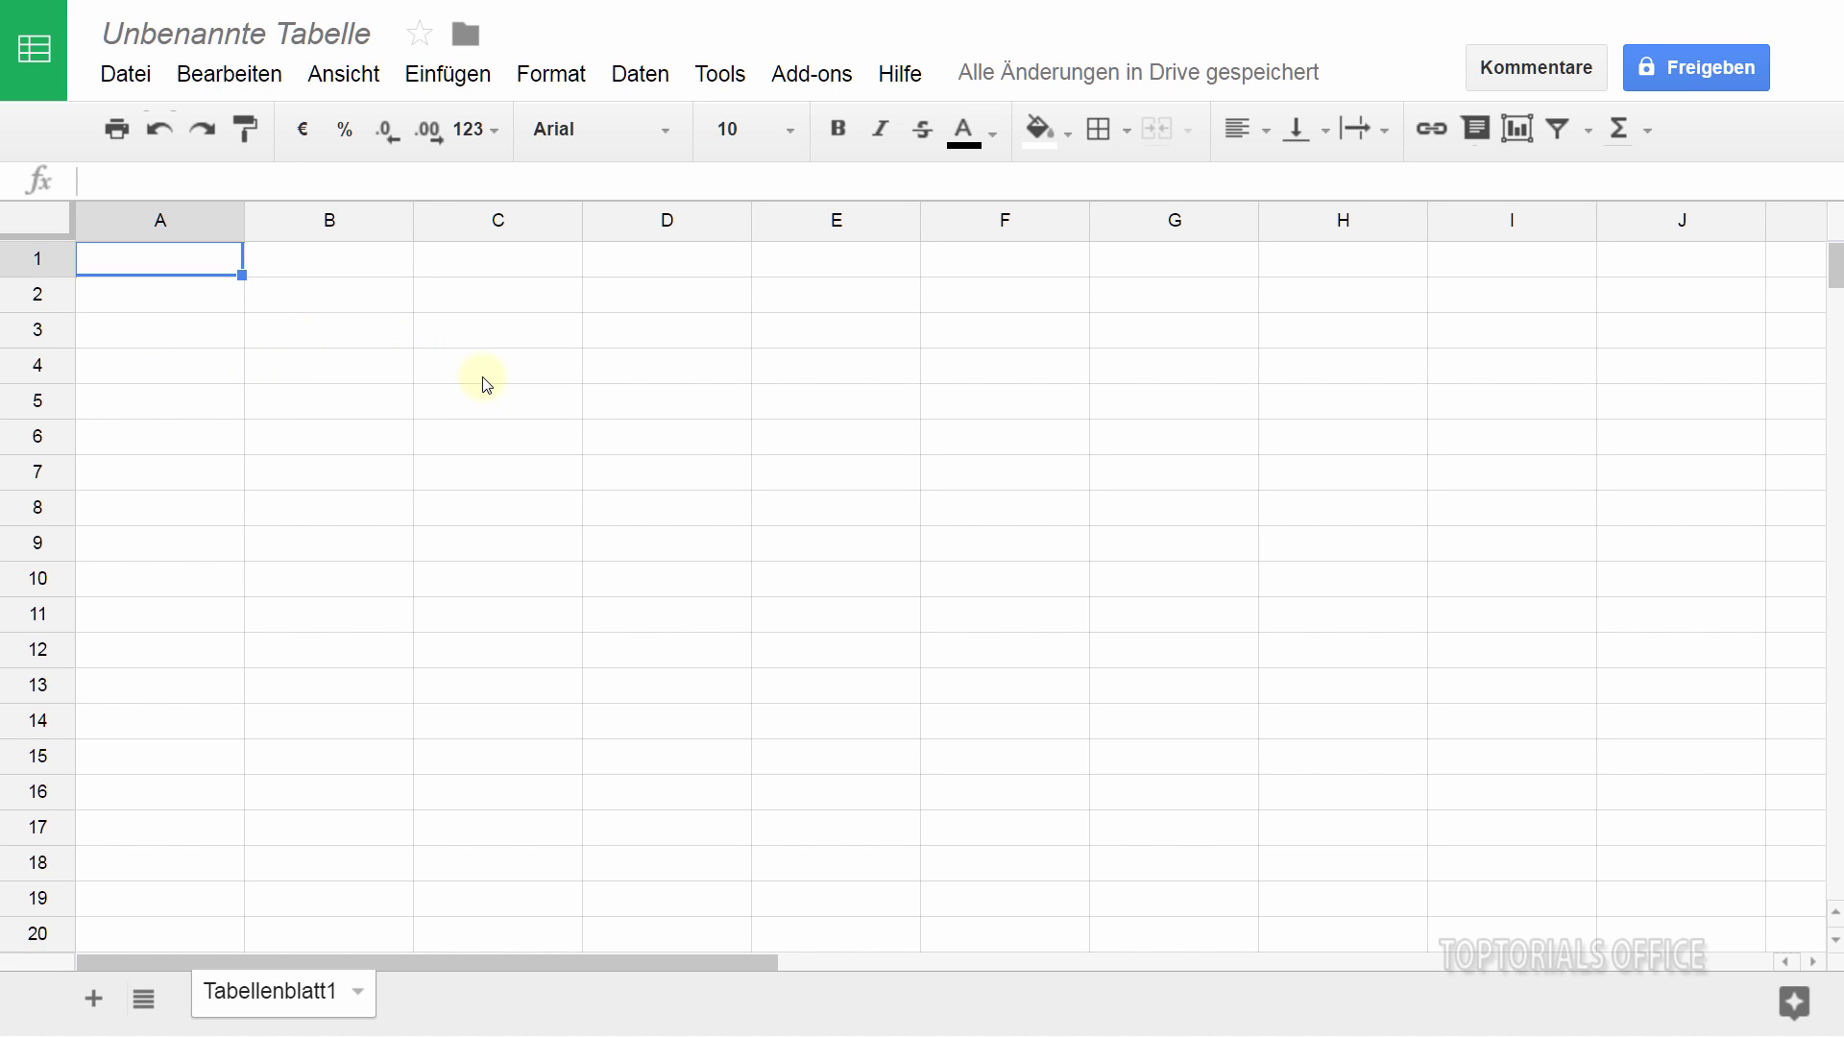
# Step: Enter the title Reinigungsplan in A1, with labels Anzahl der Tage and Startdatum in A3 and A4
pyautogui.click(149, 256)
pyautogui.write('Reinigungsplan')
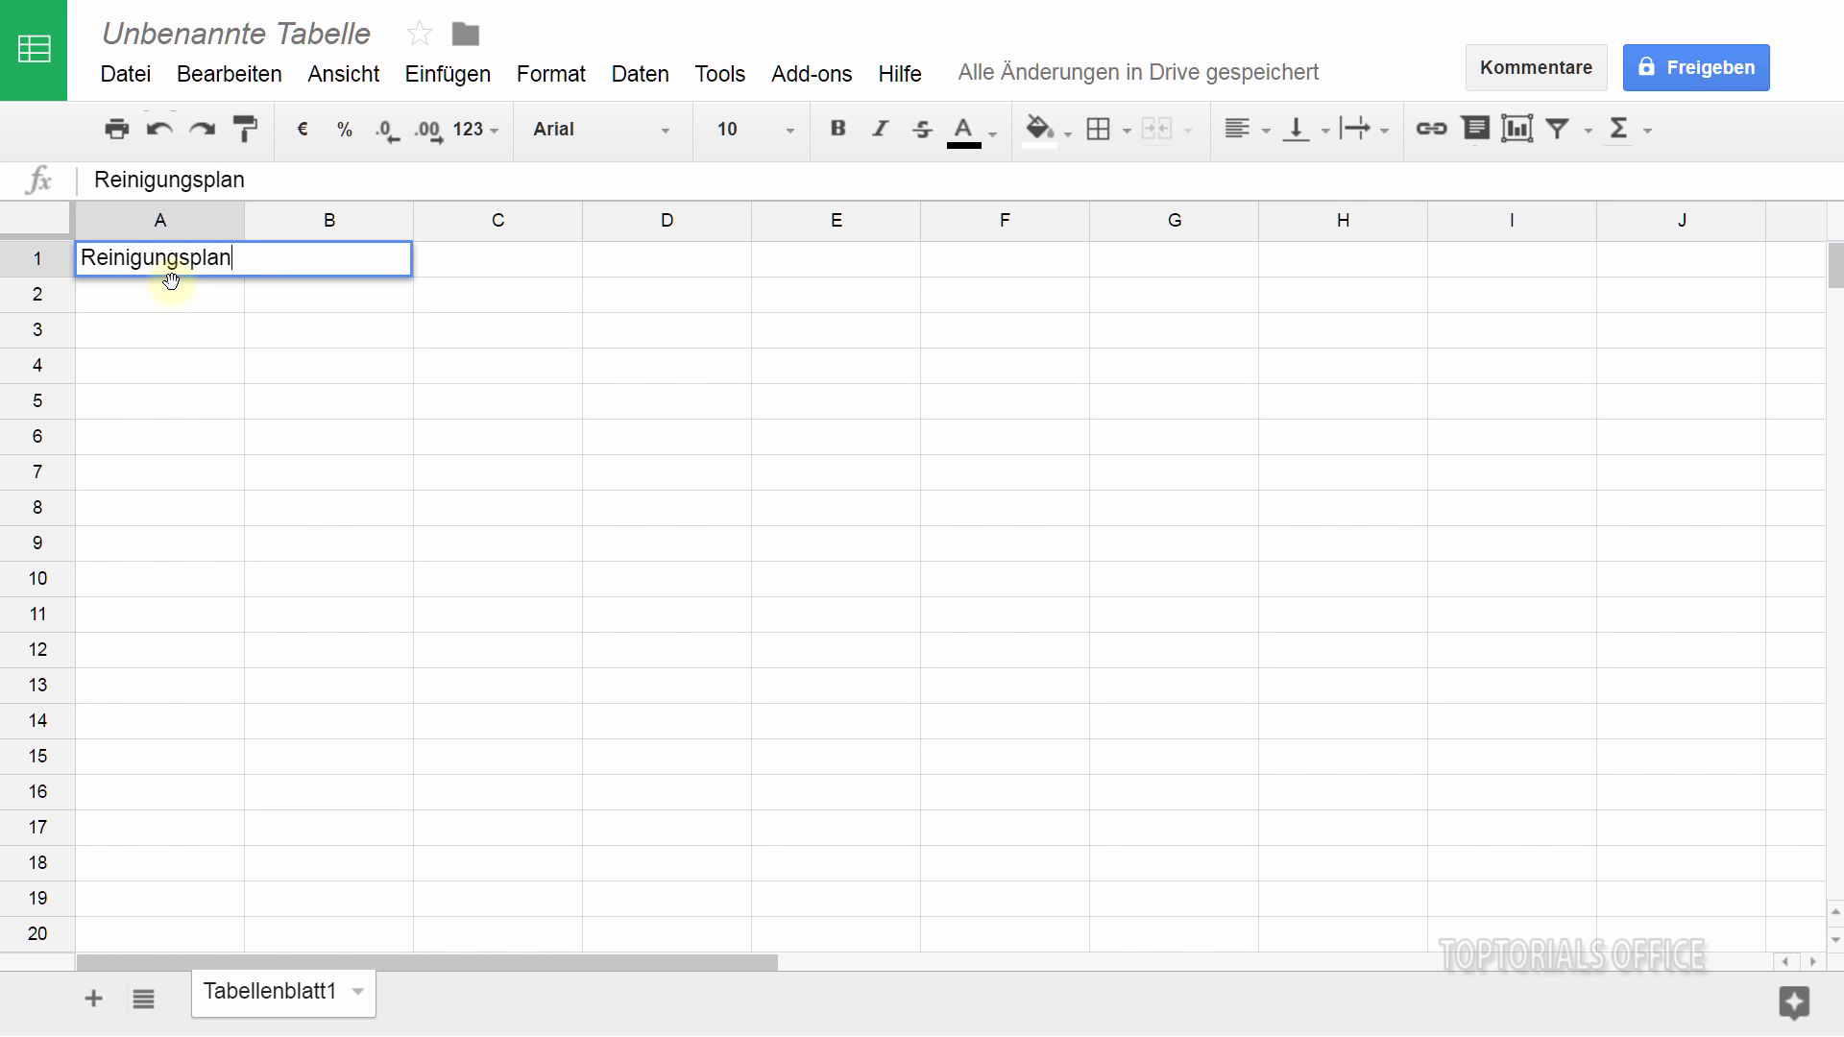
pyautogui.press('Return')
pyautogui.press('Return')
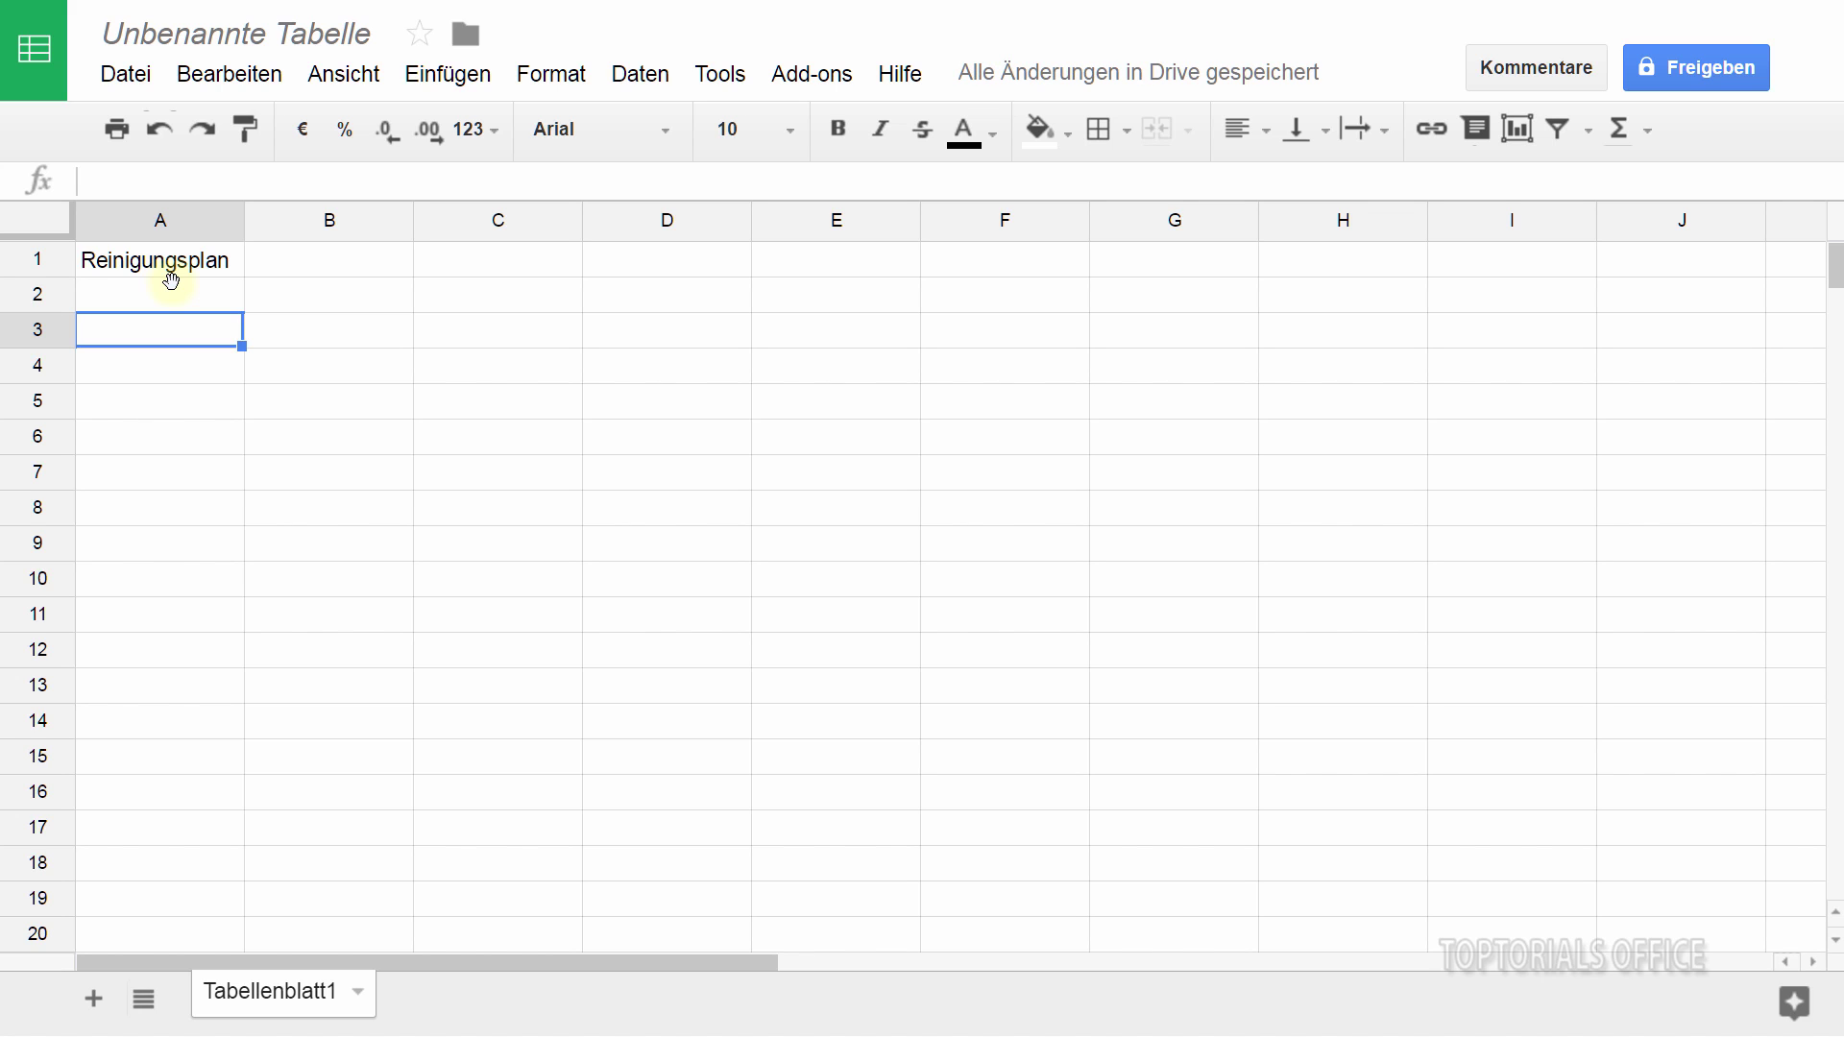
pyautogui.write('Anzahl der Tage')
pyautogui.press('Return')
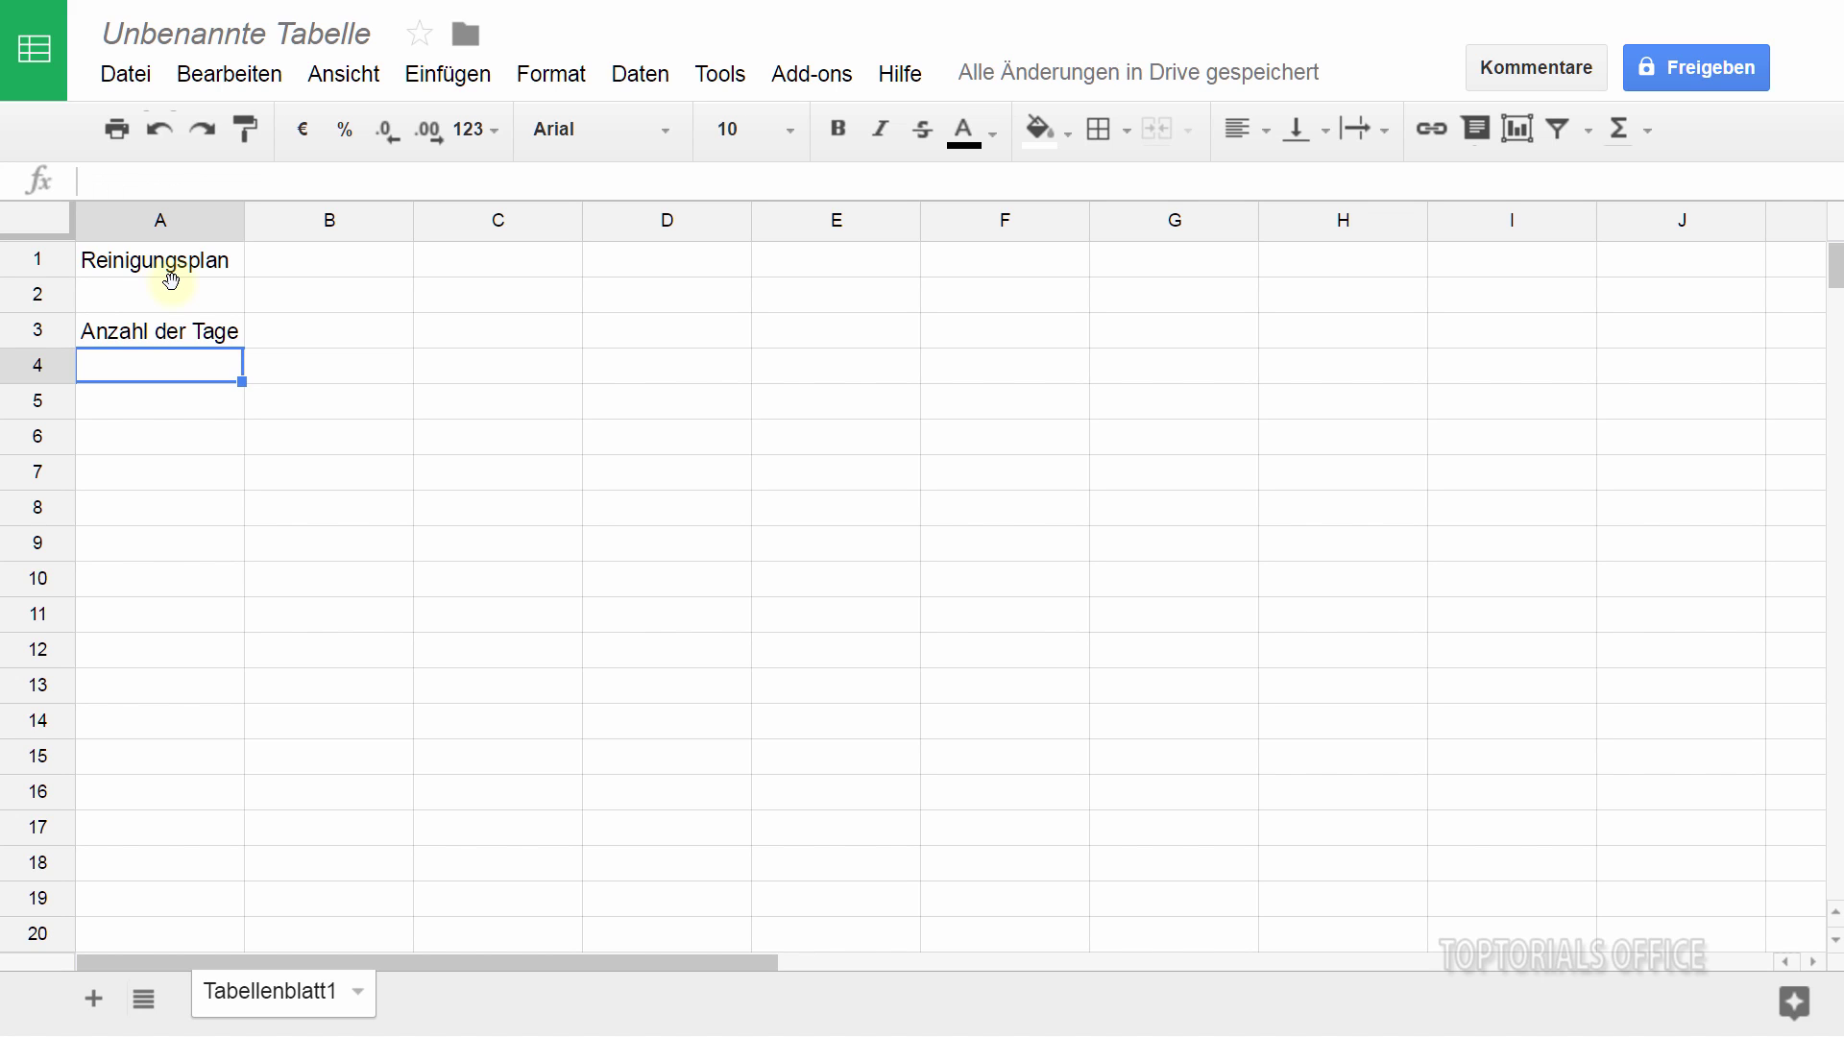
pyautogui.write('Startdatum')
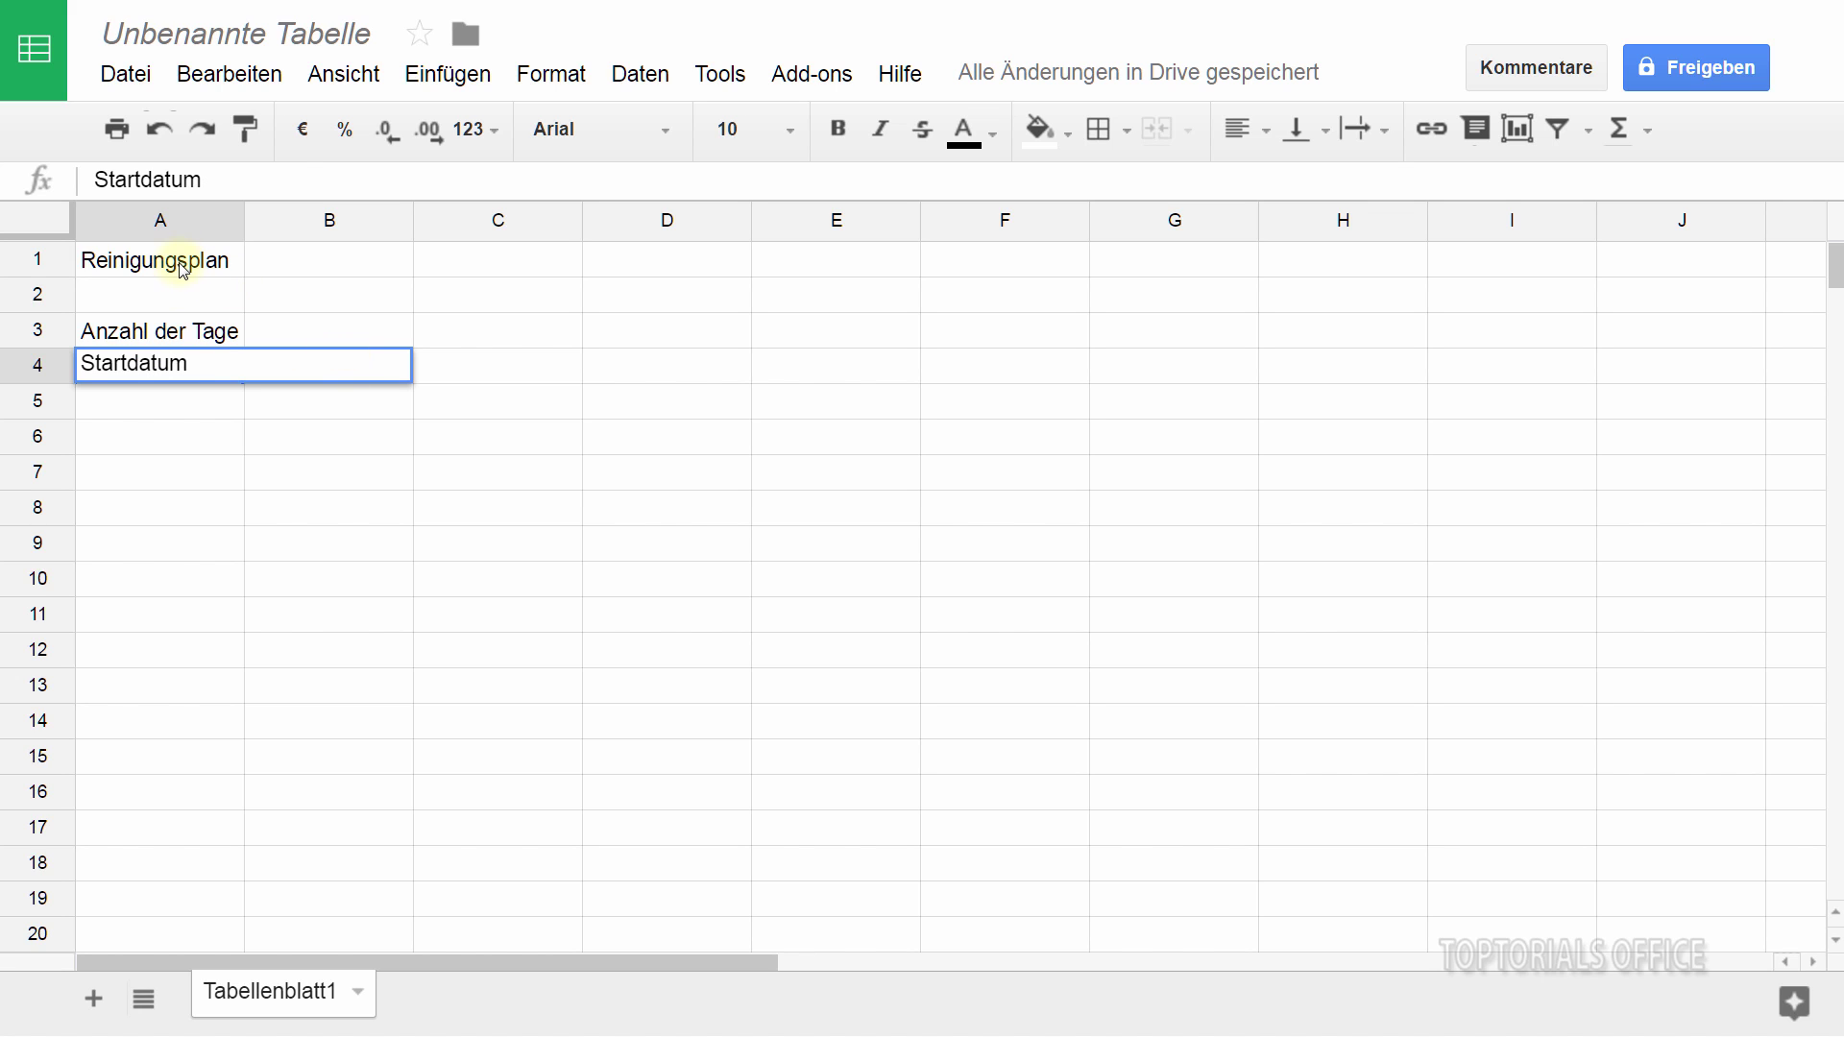
# Step: Make the Reinigungsplan title bold at font size 14
pyautogui.click(179, 263)
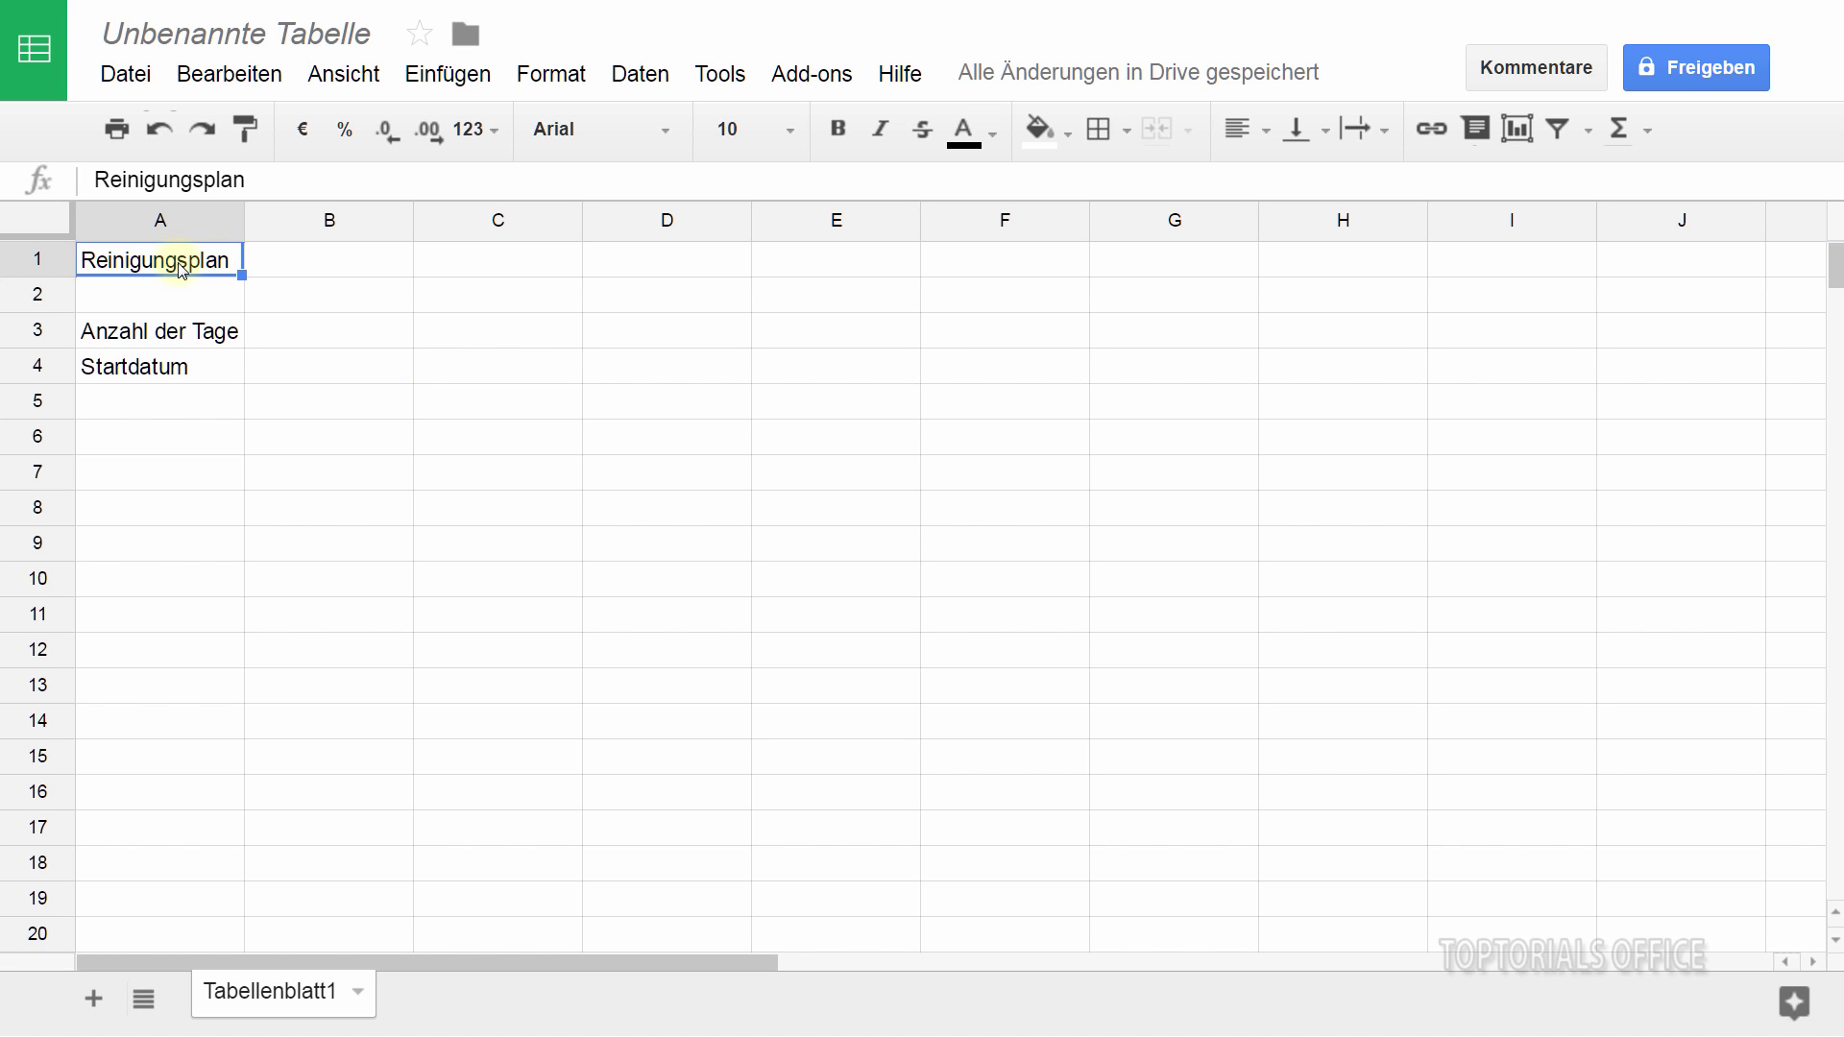
pyautogui.click(837, 134)
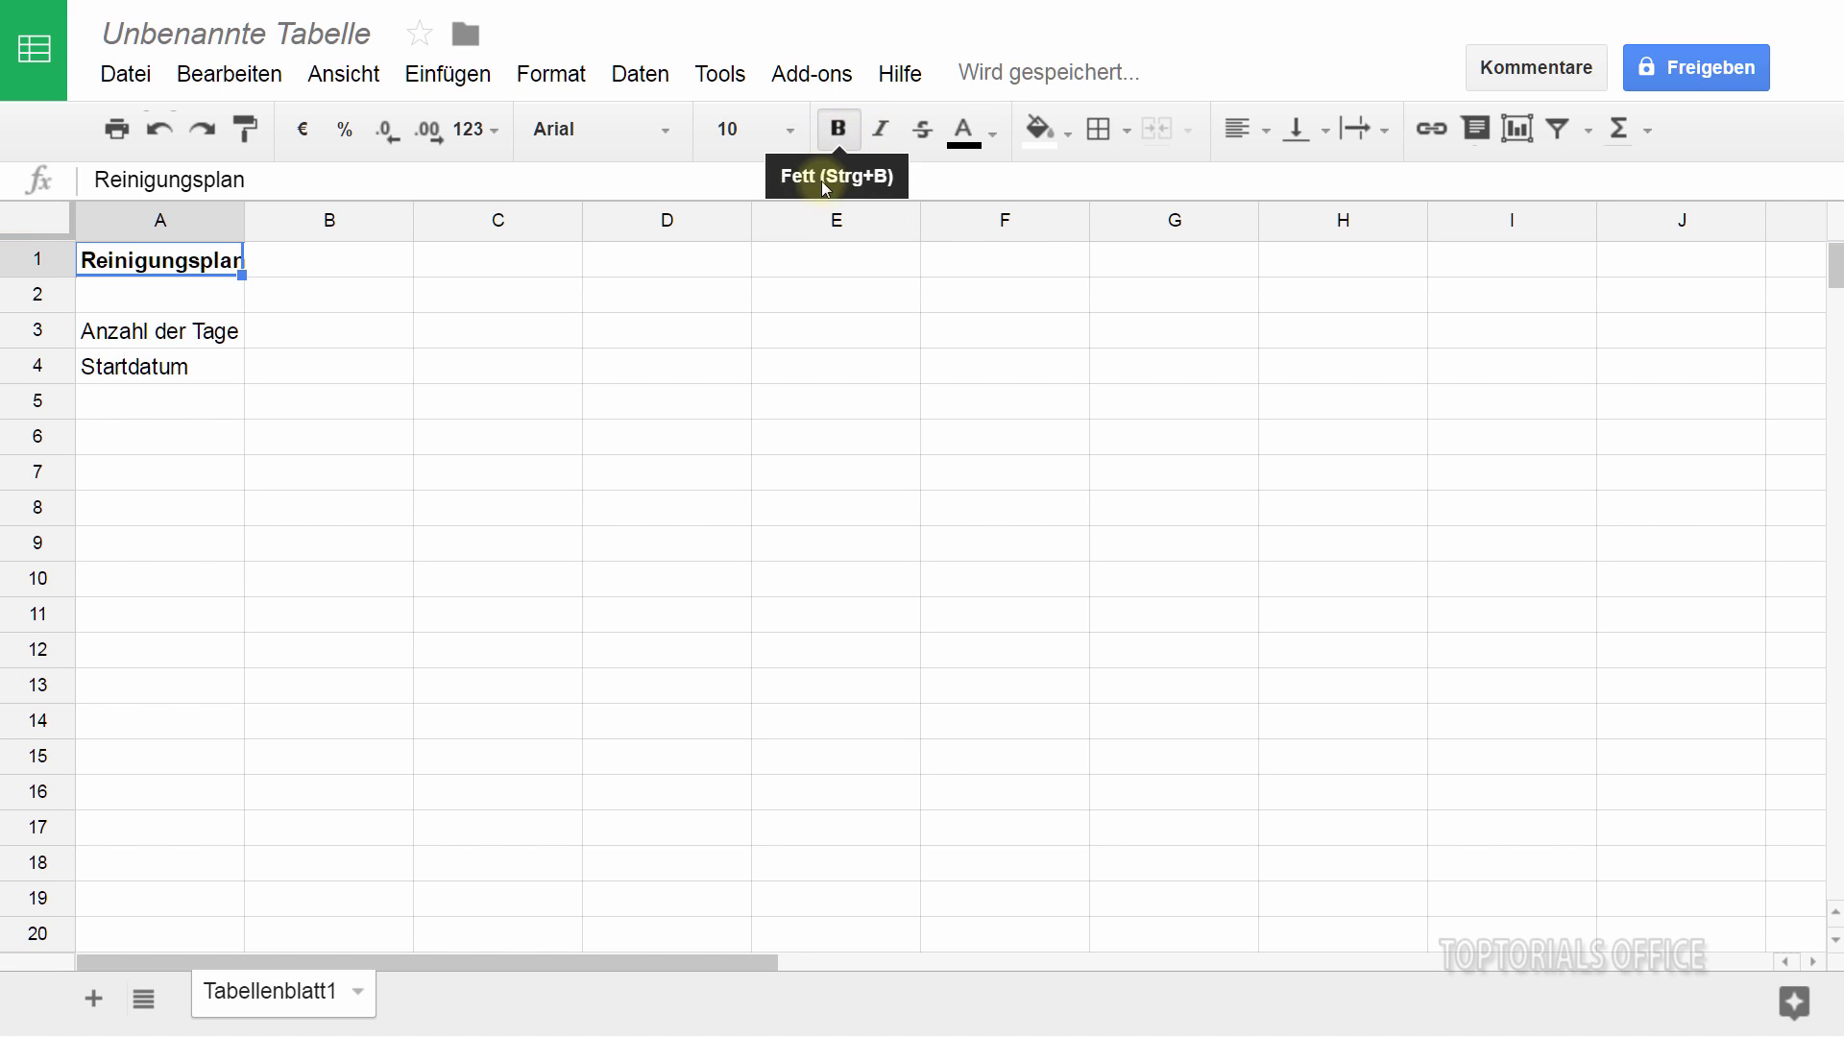
pyautogui.click(793, 130)
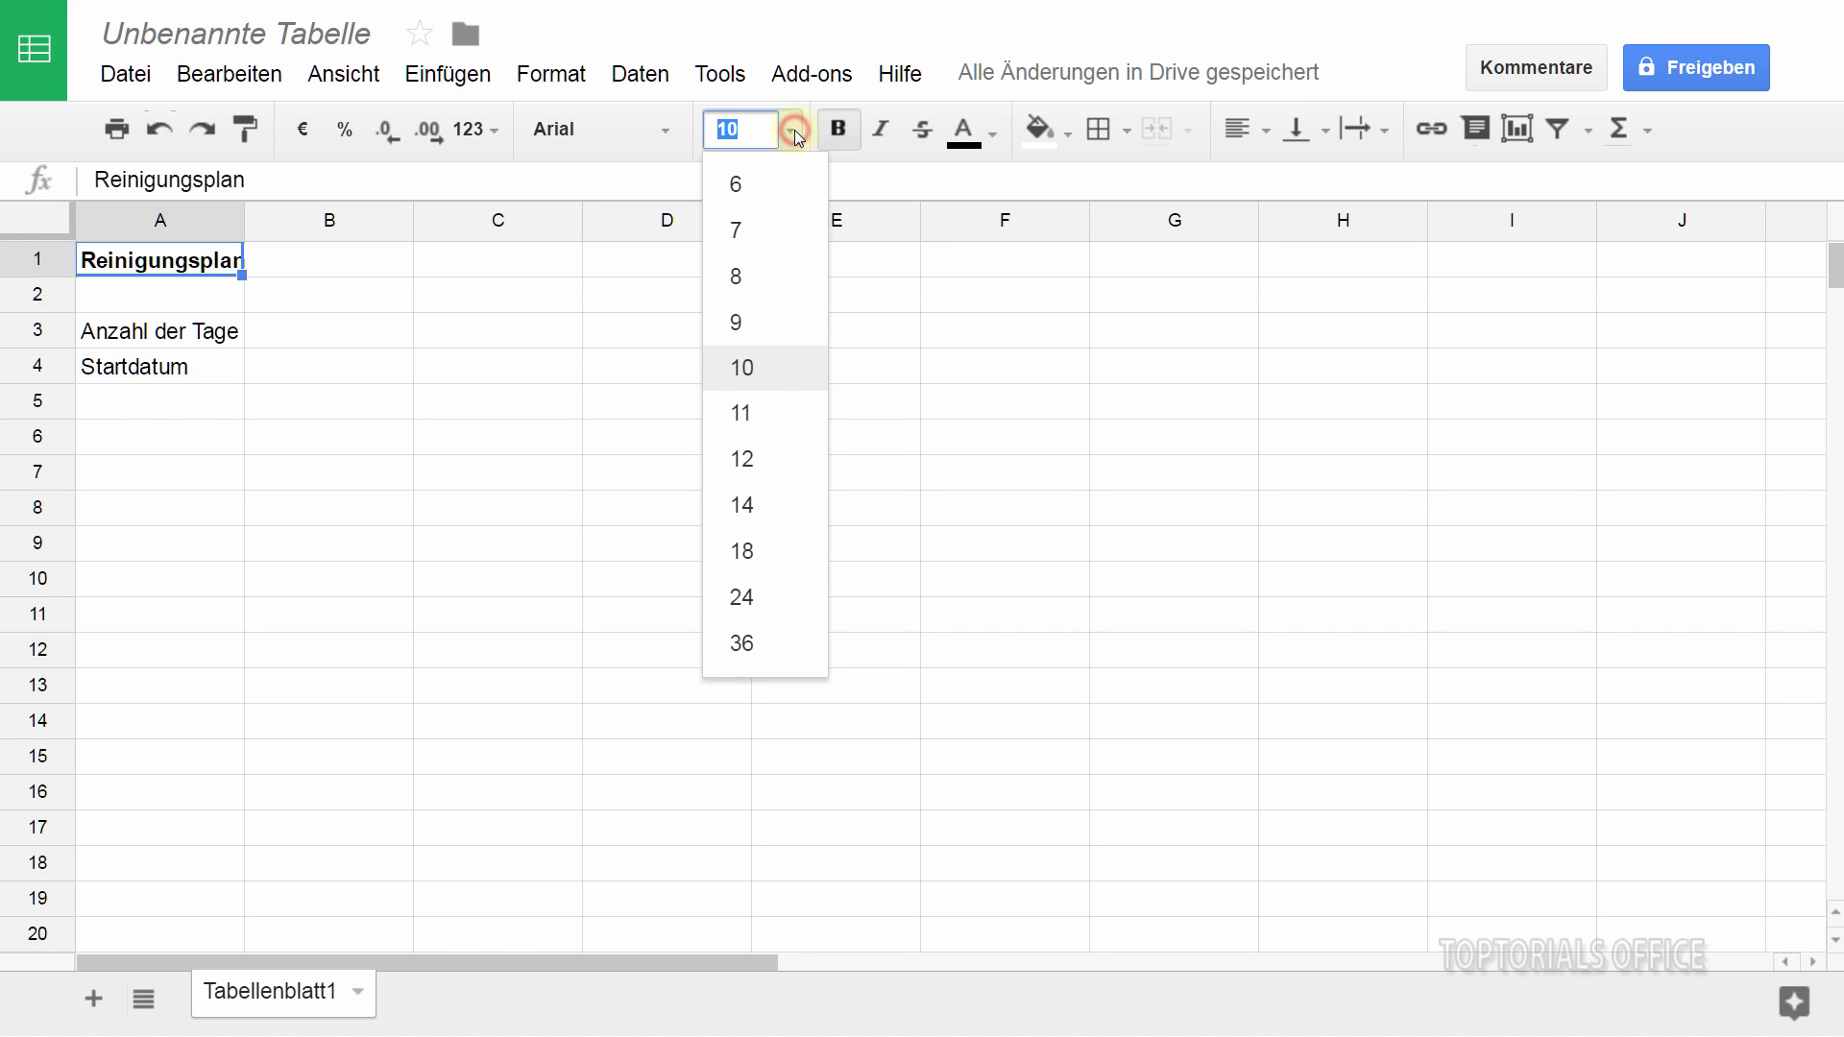
pyautogui.click(741, 506)
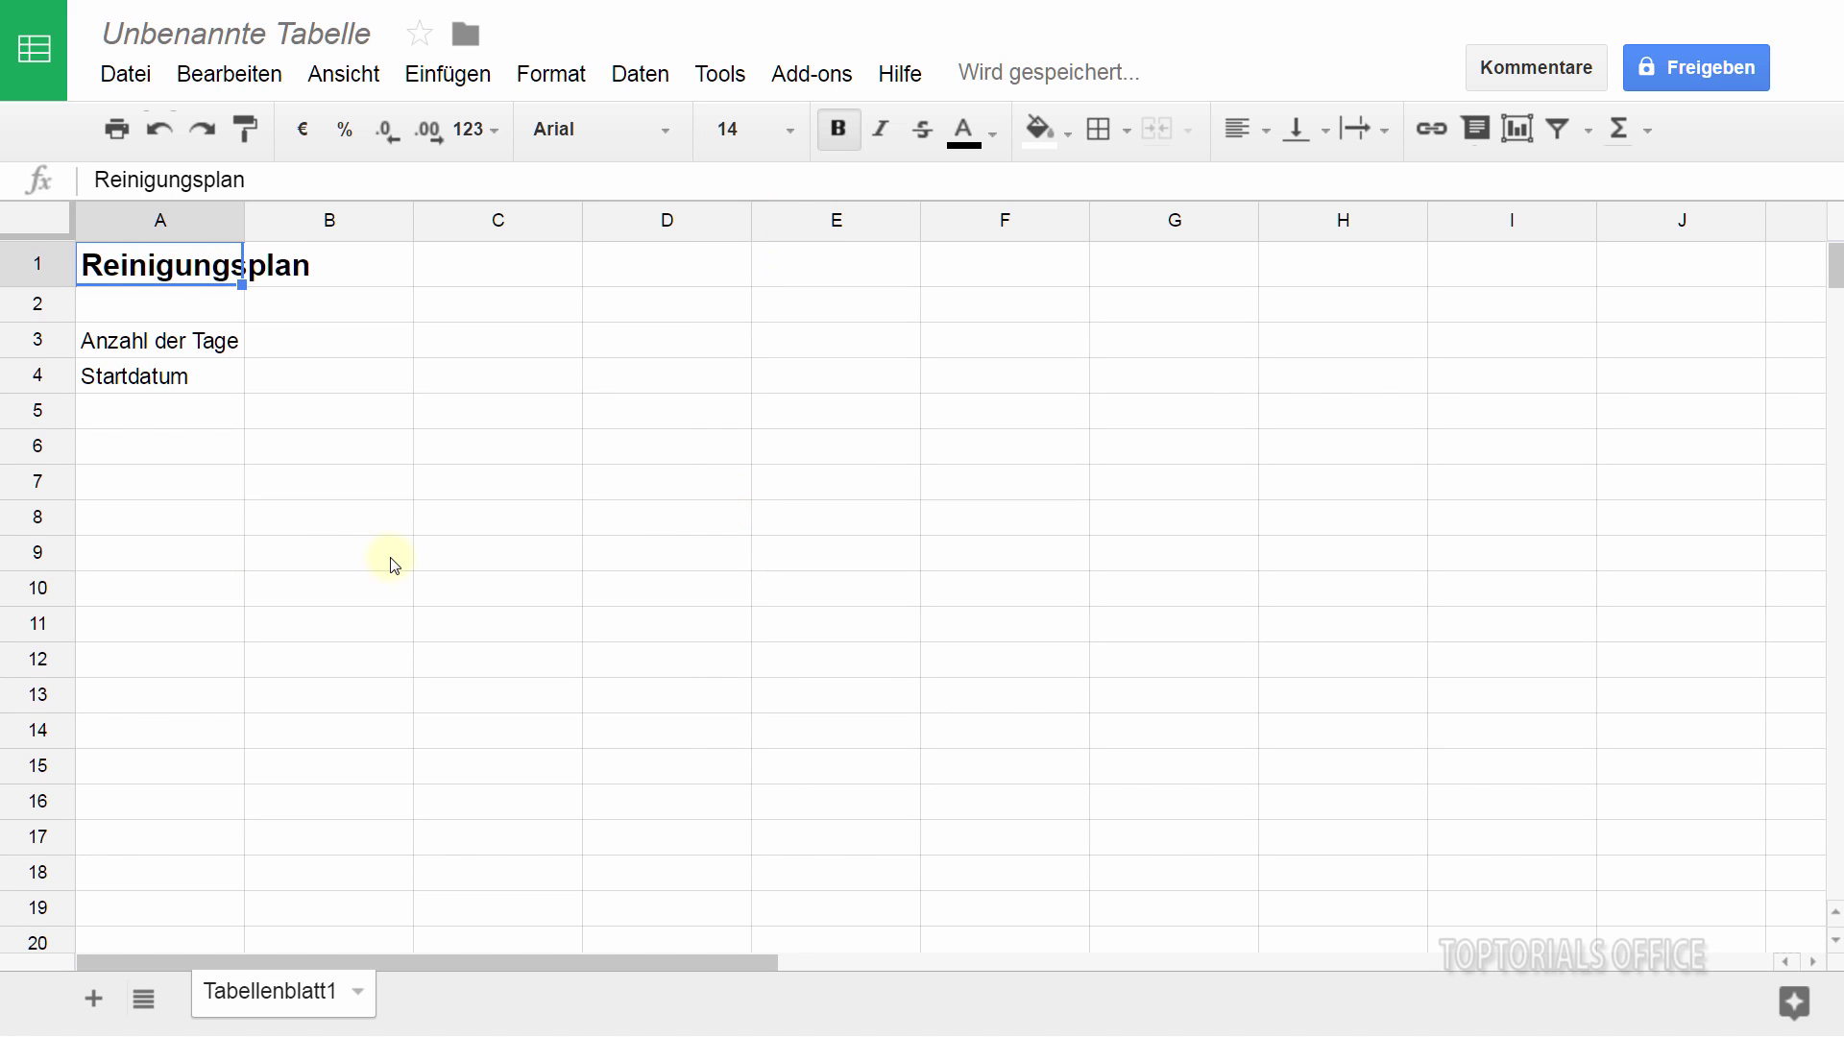
pyautogui.click(482, 343)
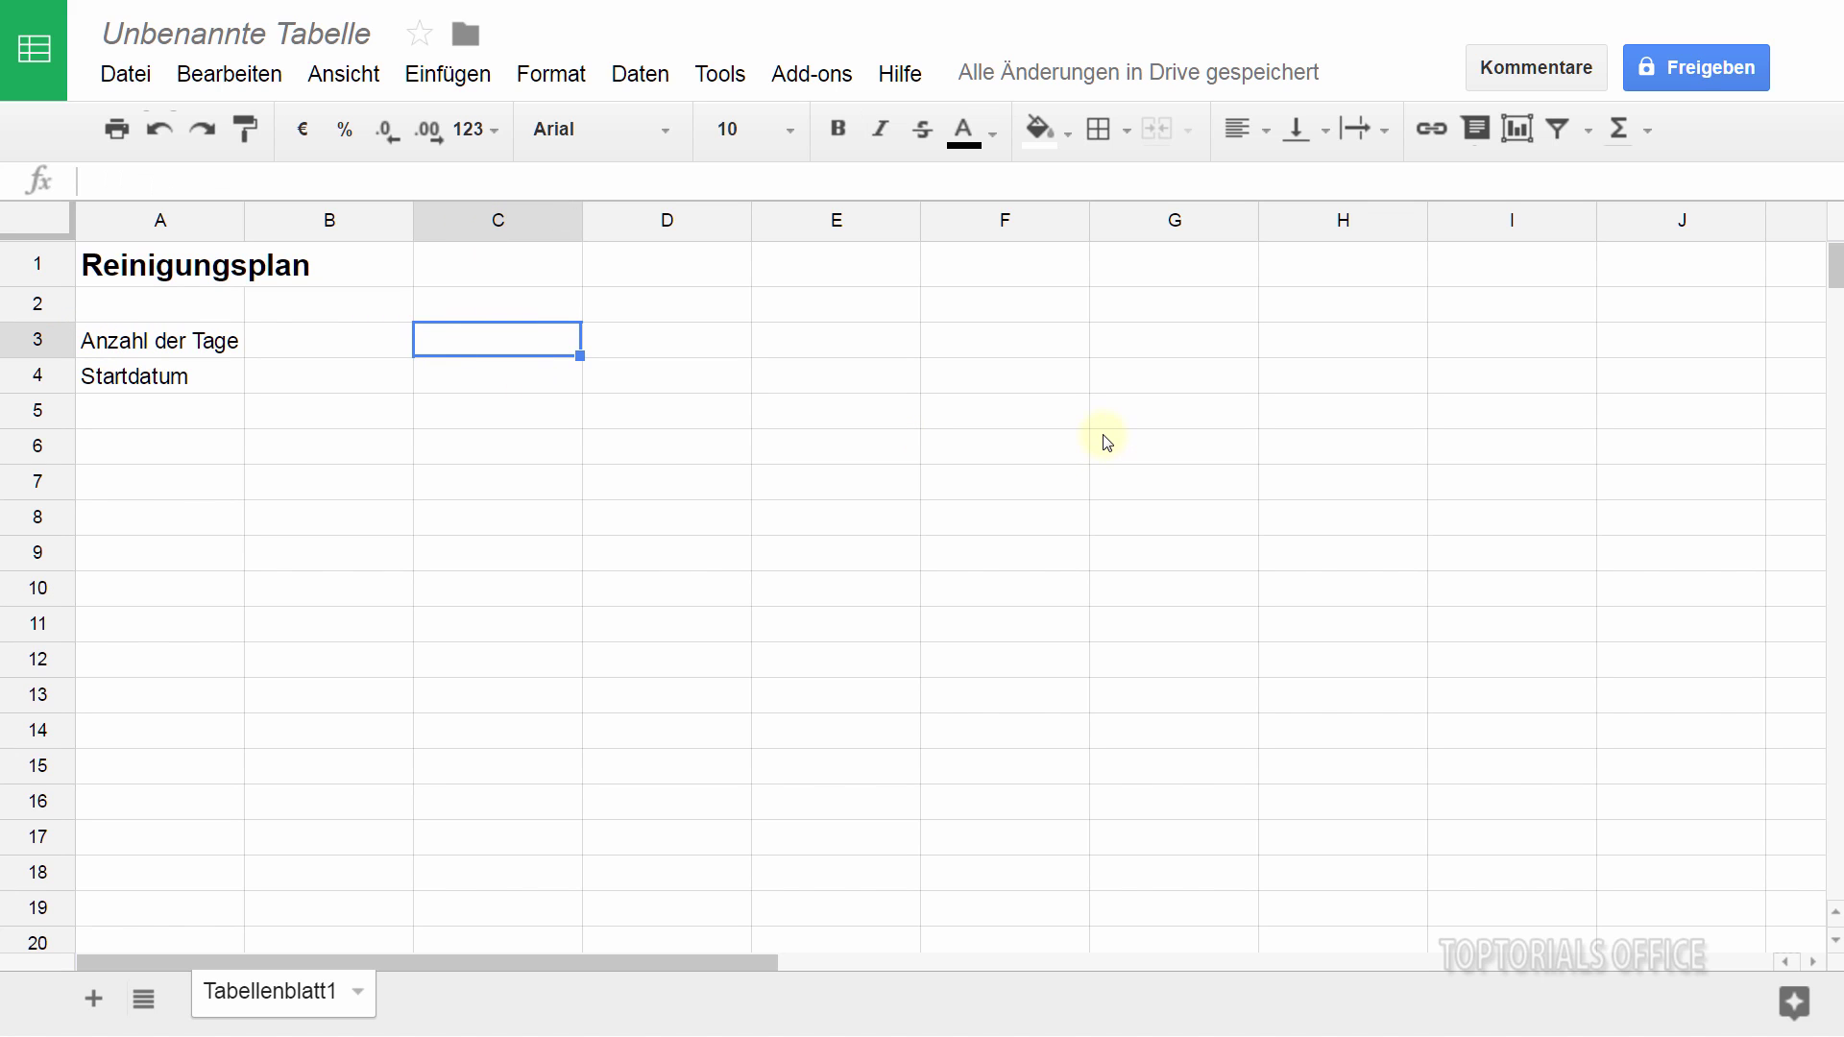
# Step: Enter 1 in C3 as the day count and 01.01.2017 in C4 as the start date
pyautogui.write('1')
pyautogui.press('Return')
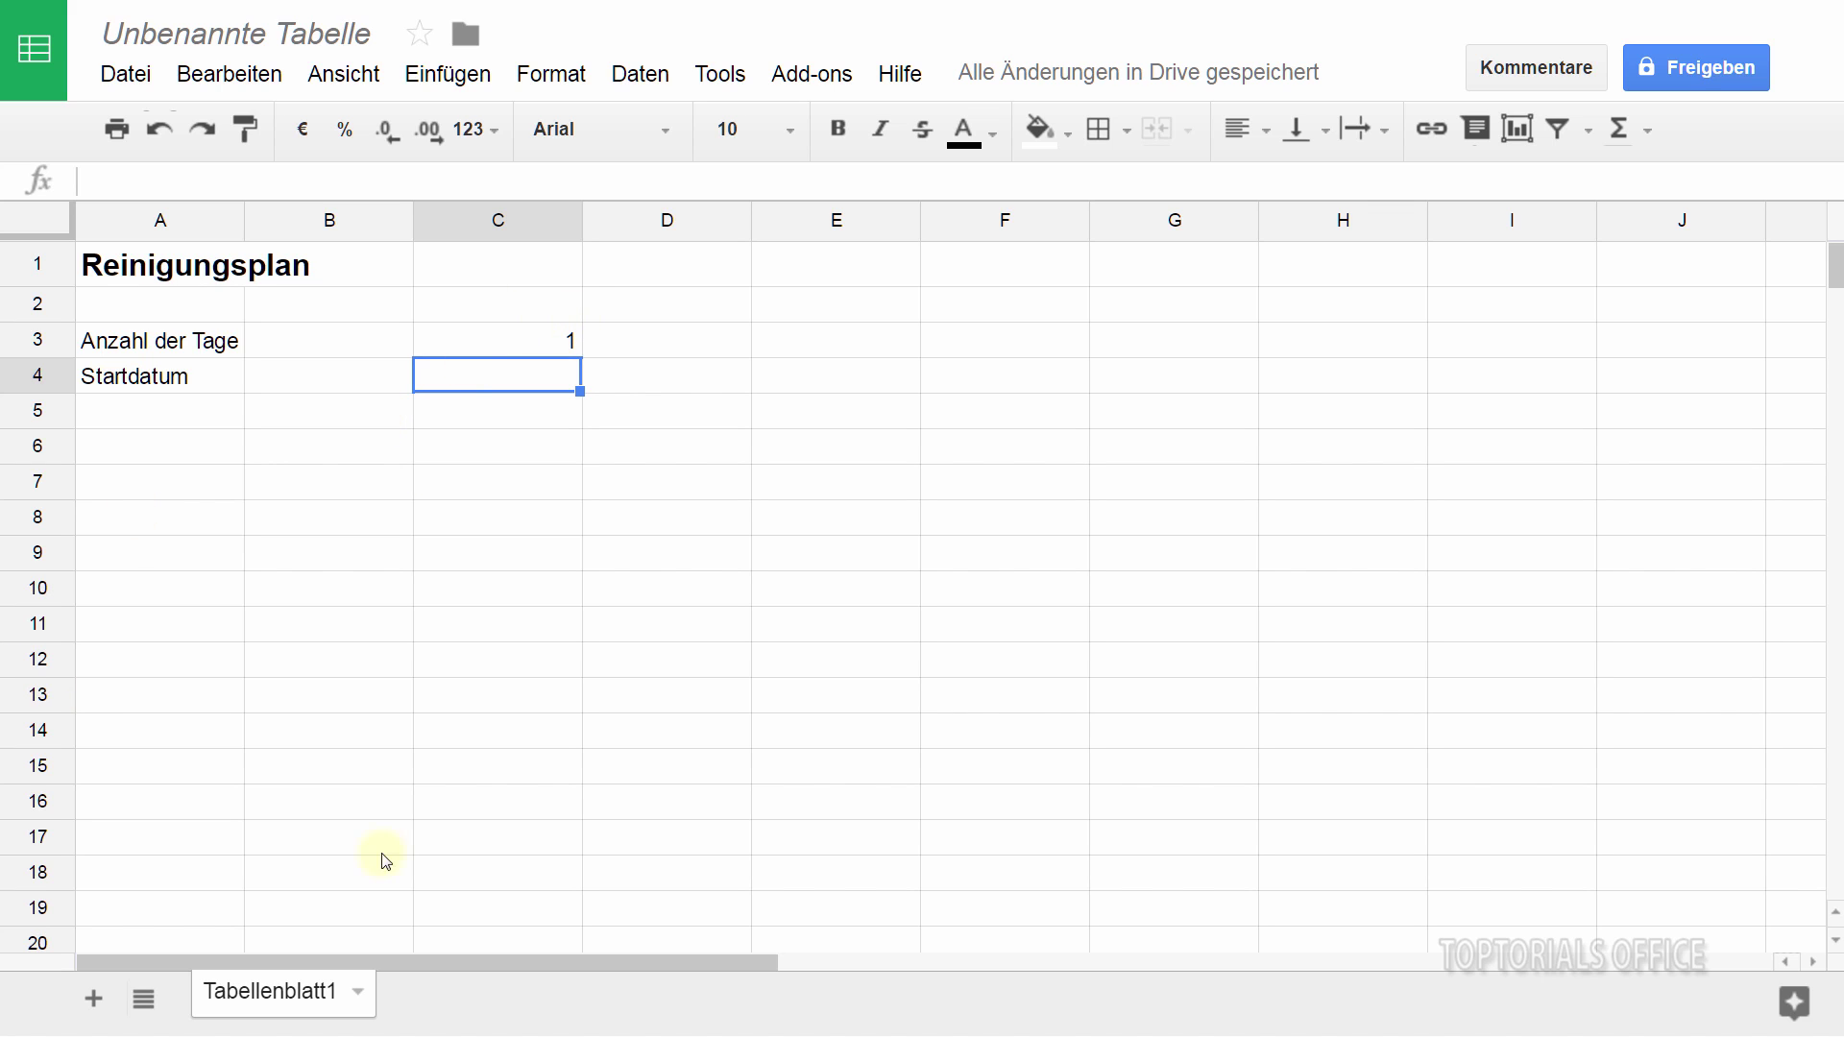
pyautogui.click(455, 365)
pyautogui.write('01.01.2017')
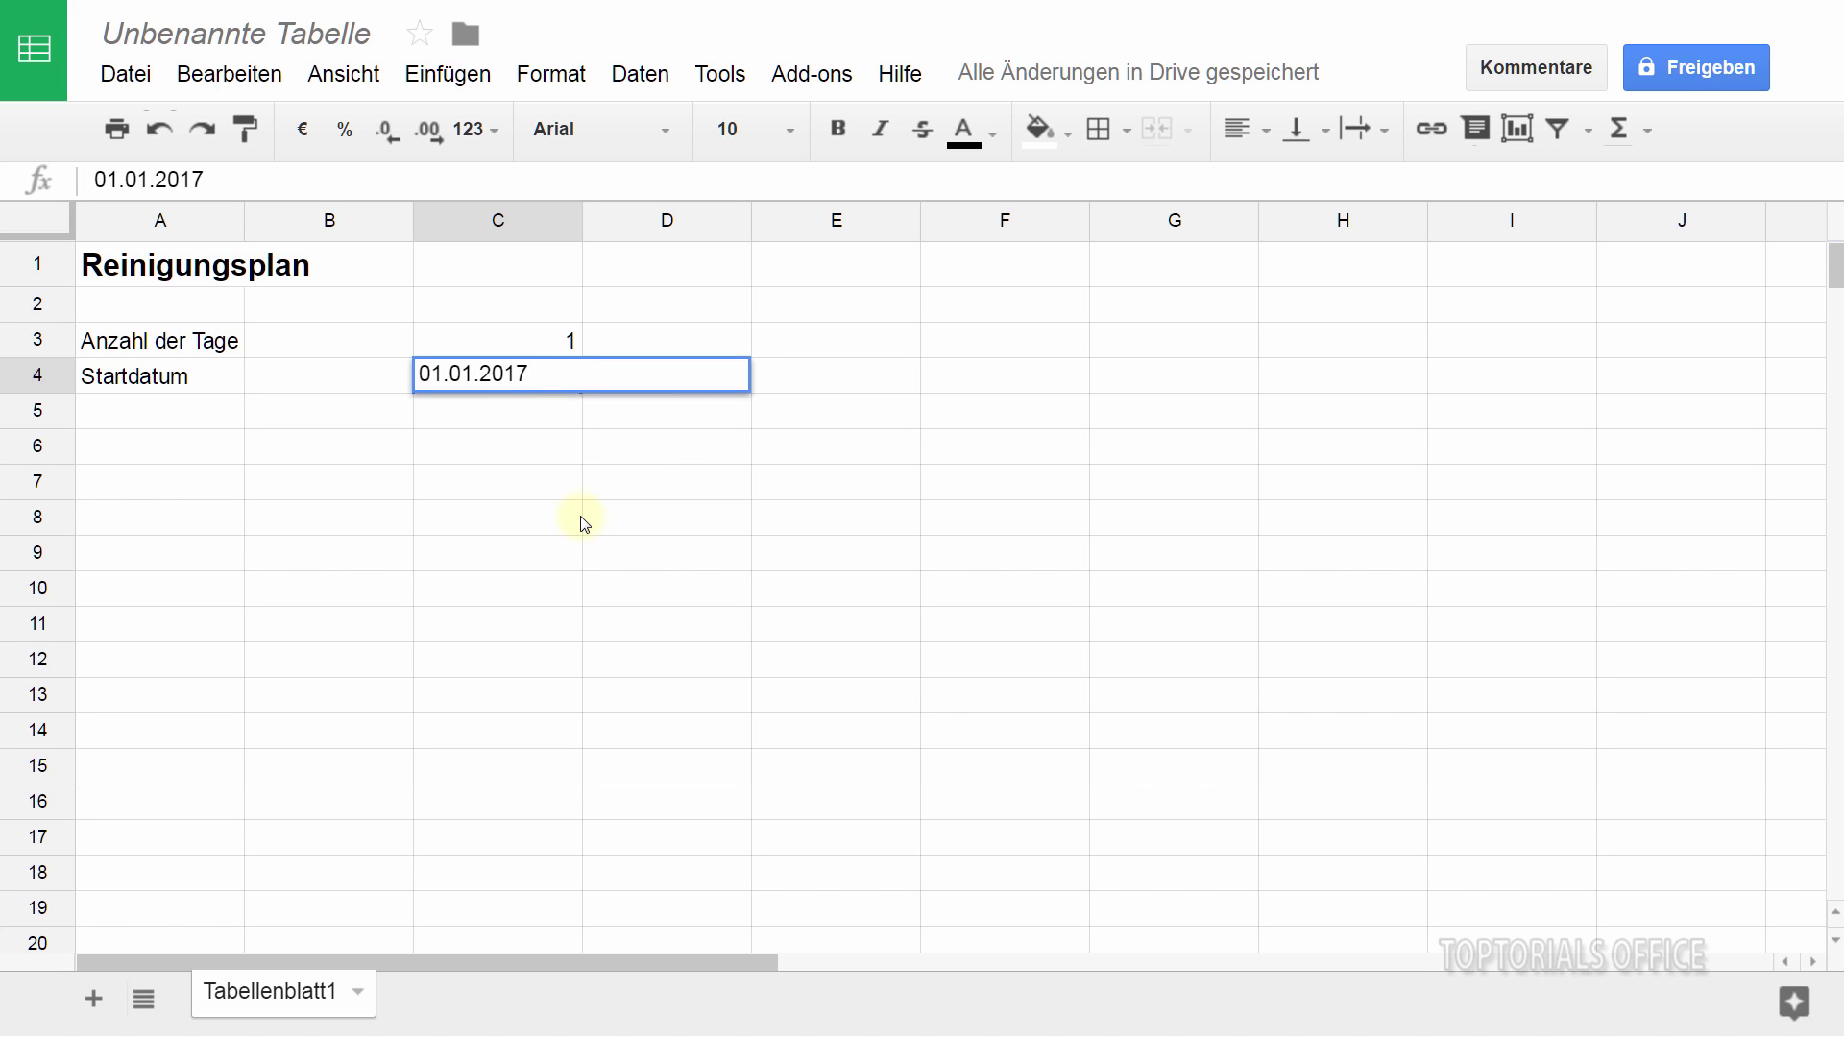
pyautogui.press('Return')
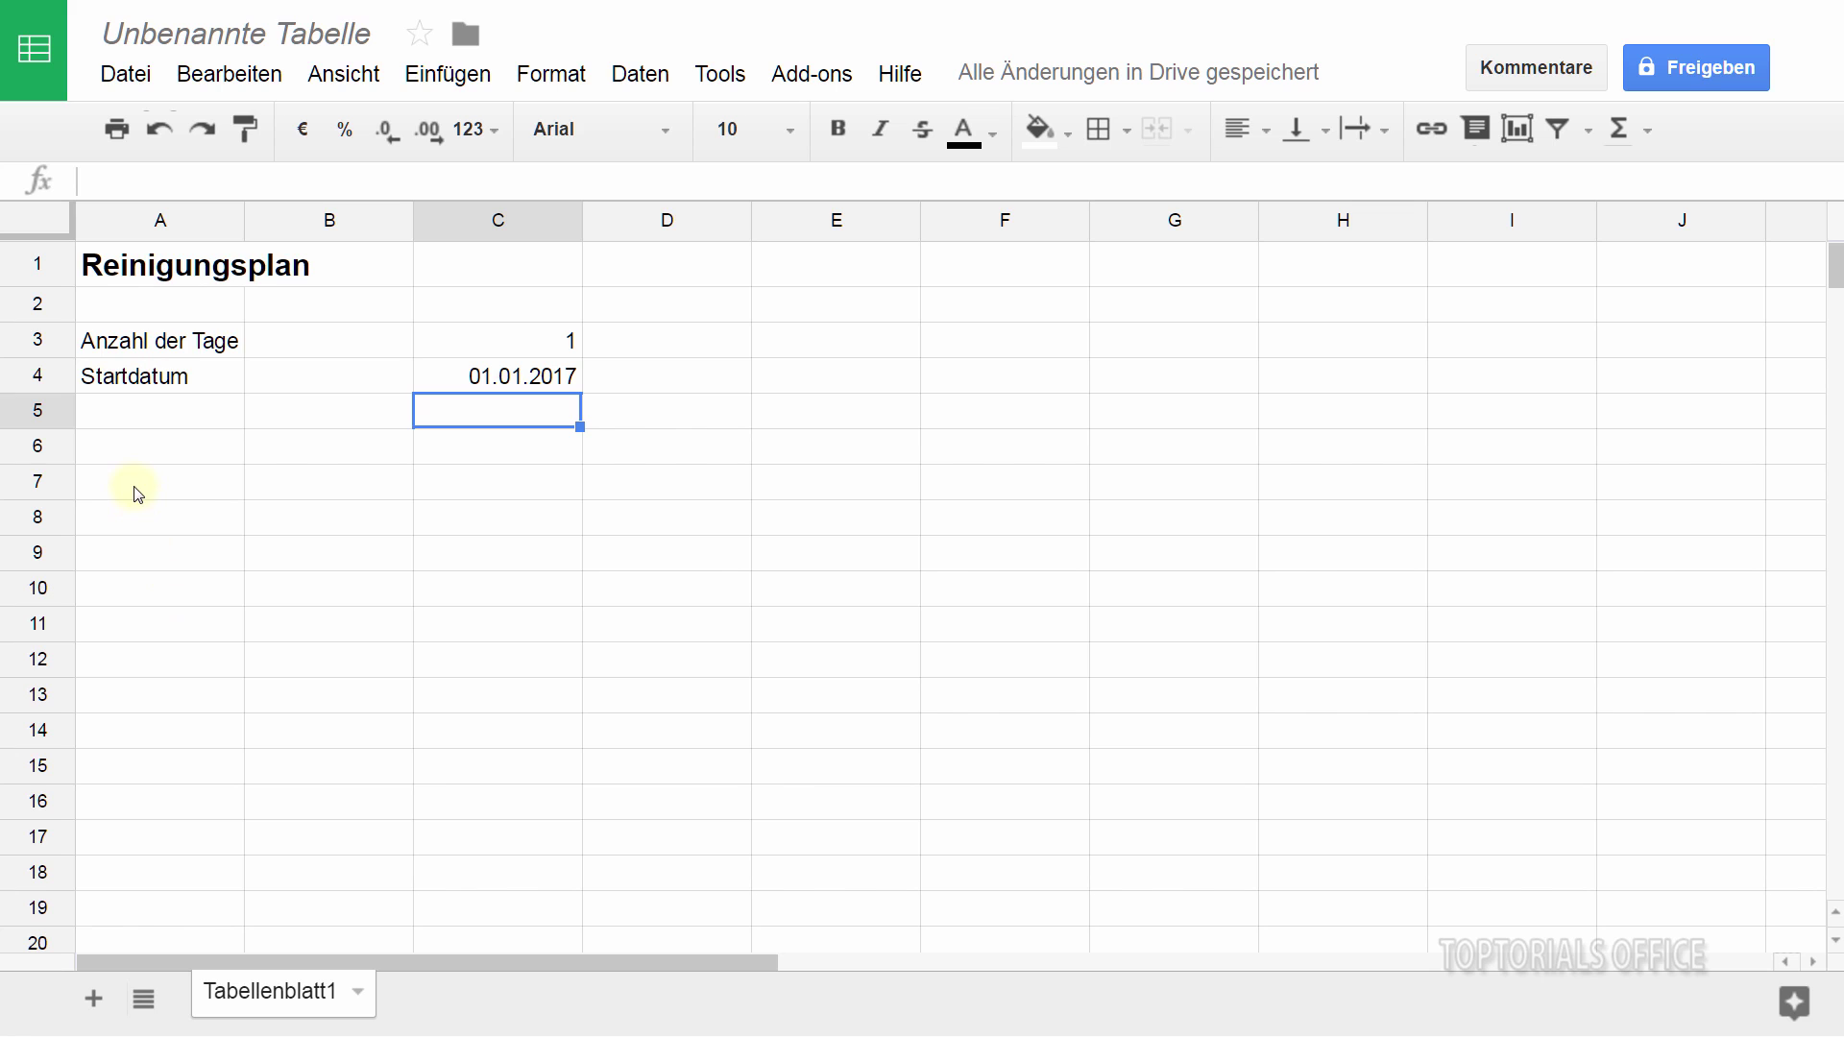
pyautogui.click(143, 519)
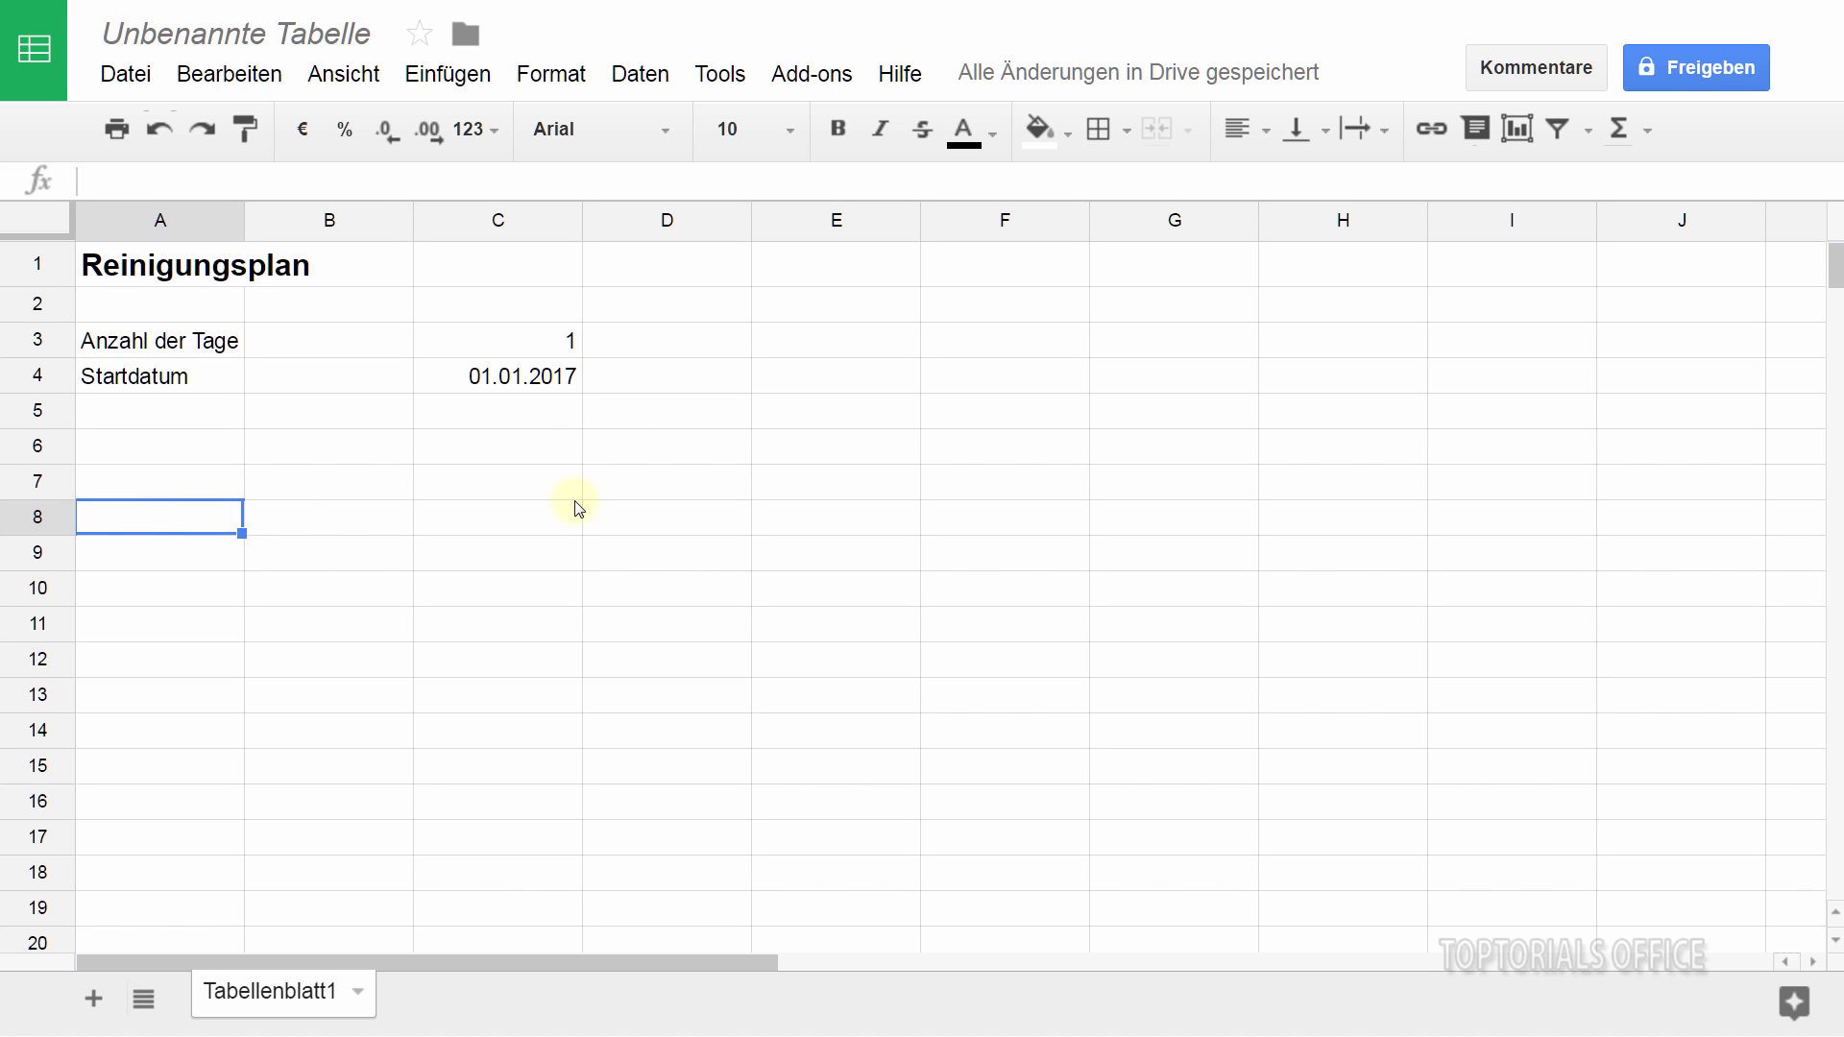
# Step: Paste the eight names into A8:A15, starting with Lehmann
pyautogui.write('Lehmann Meier Müller Schuster Sommer Hoffmann Bäcker Bauer')
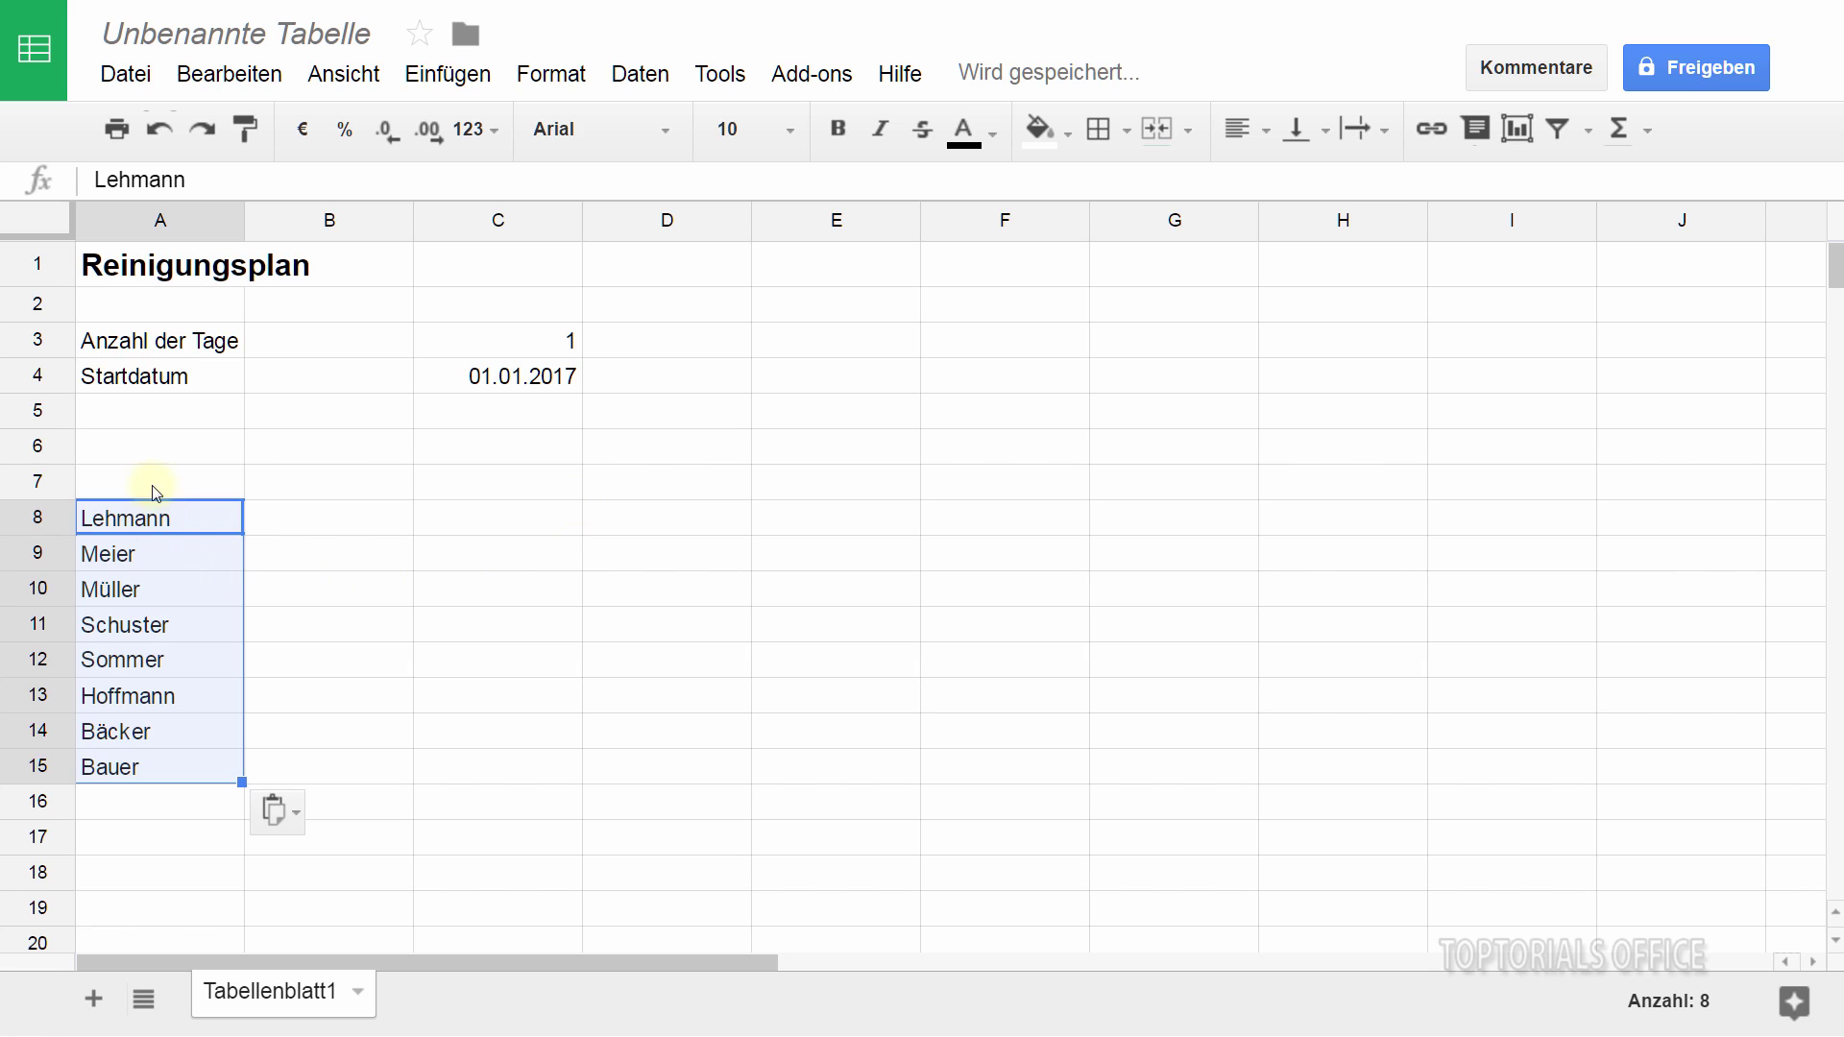
pyautogui.click(102, 630)
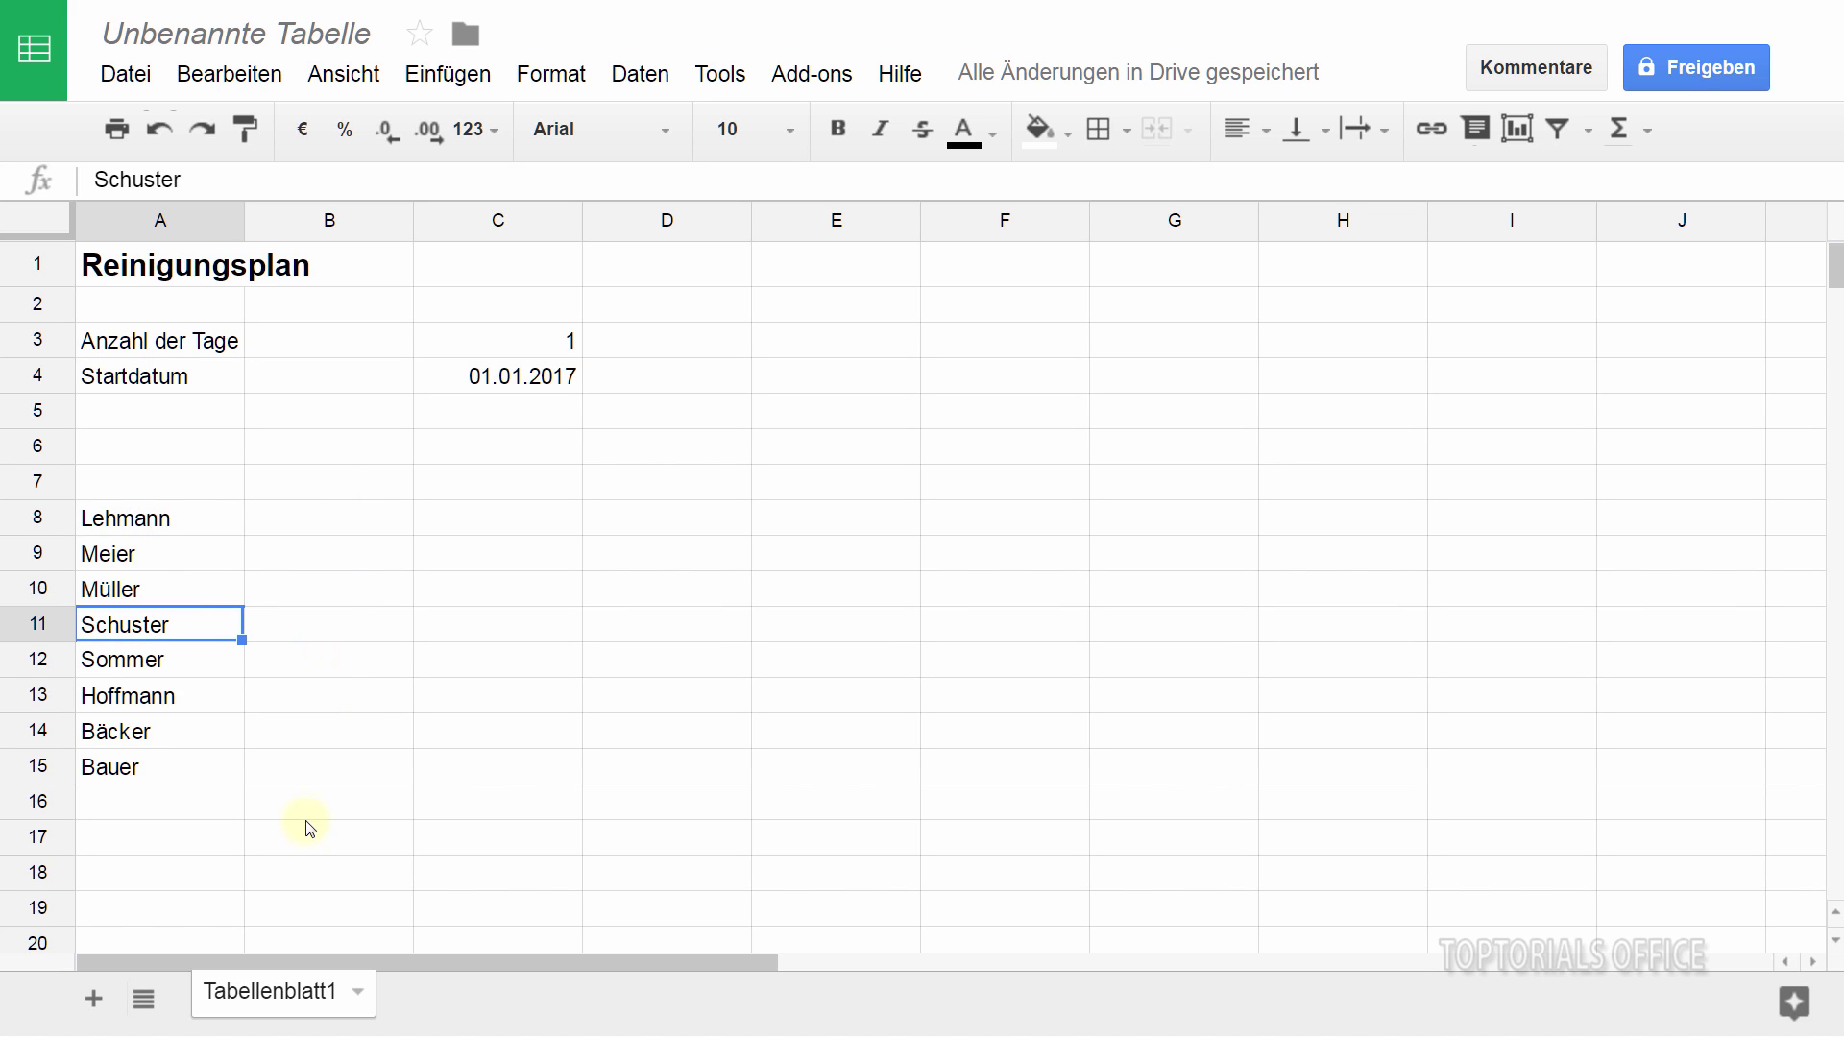
pyautogui.click(149, 524)
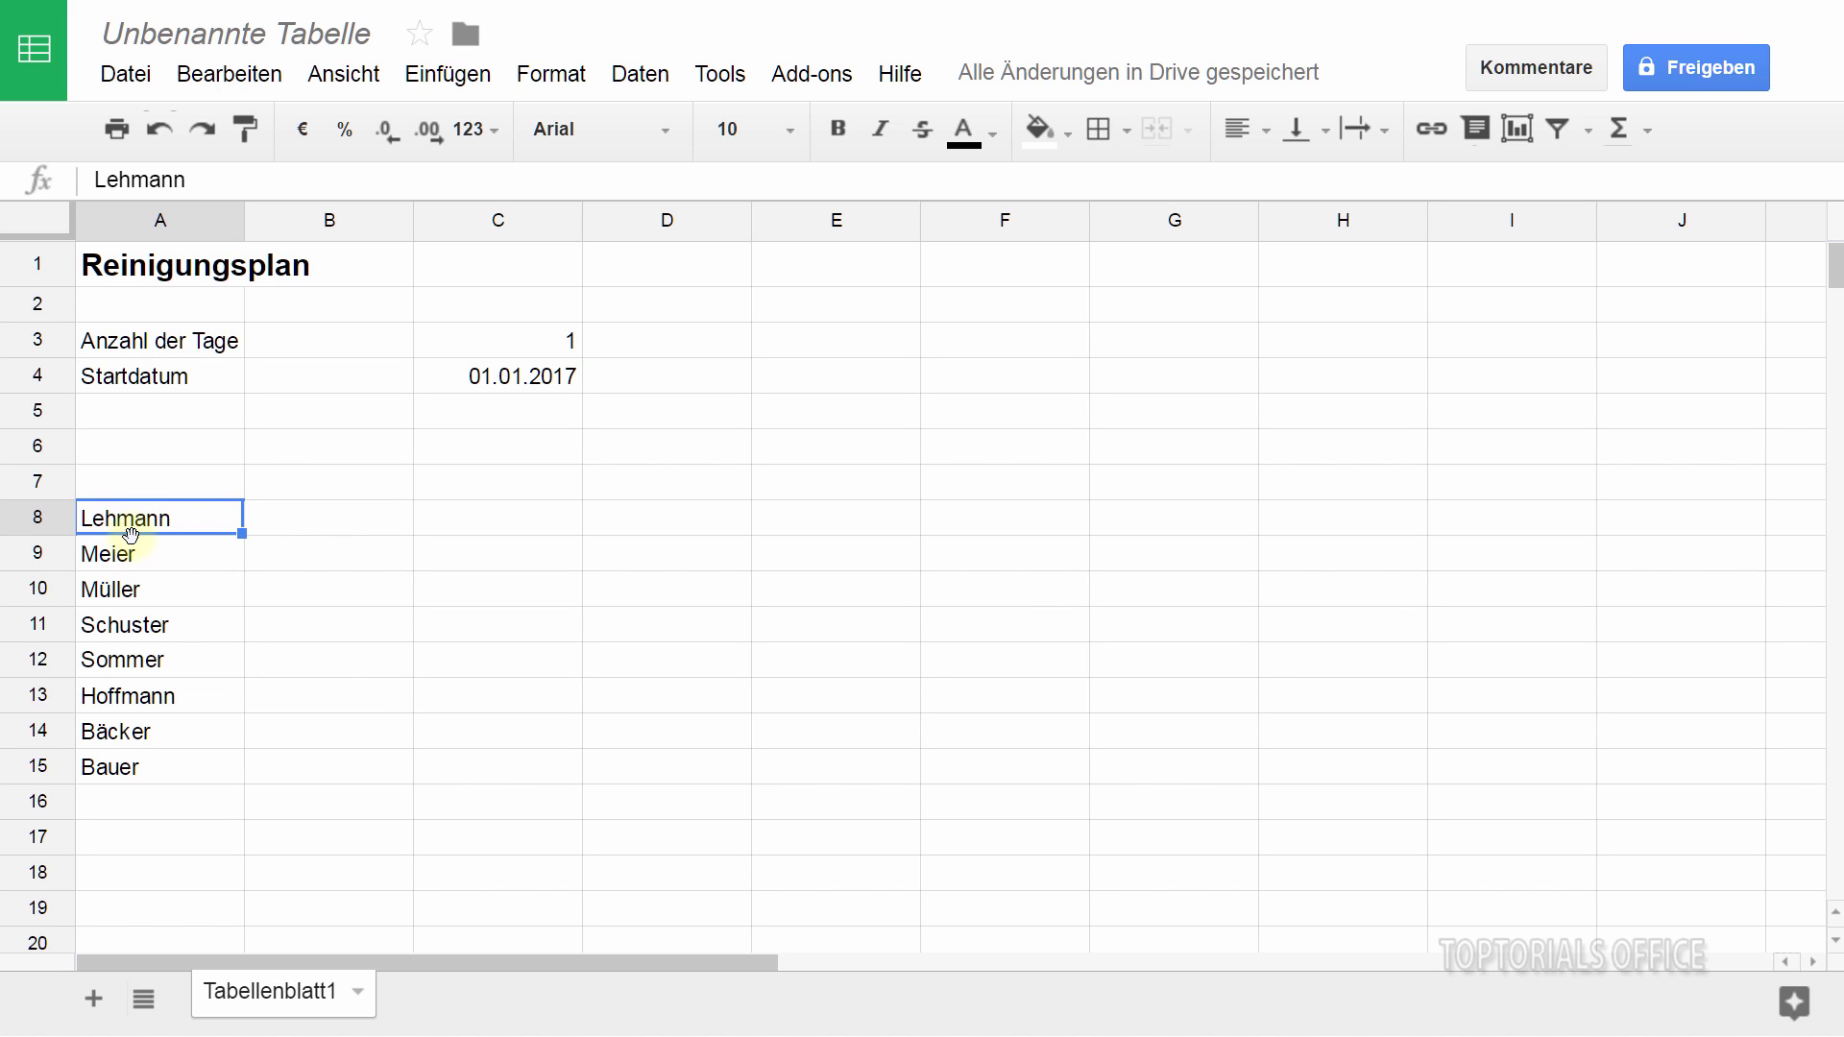
# Step: Add the column headers Von in B7 and Bis in C7
pyautogui.click(315, 487)
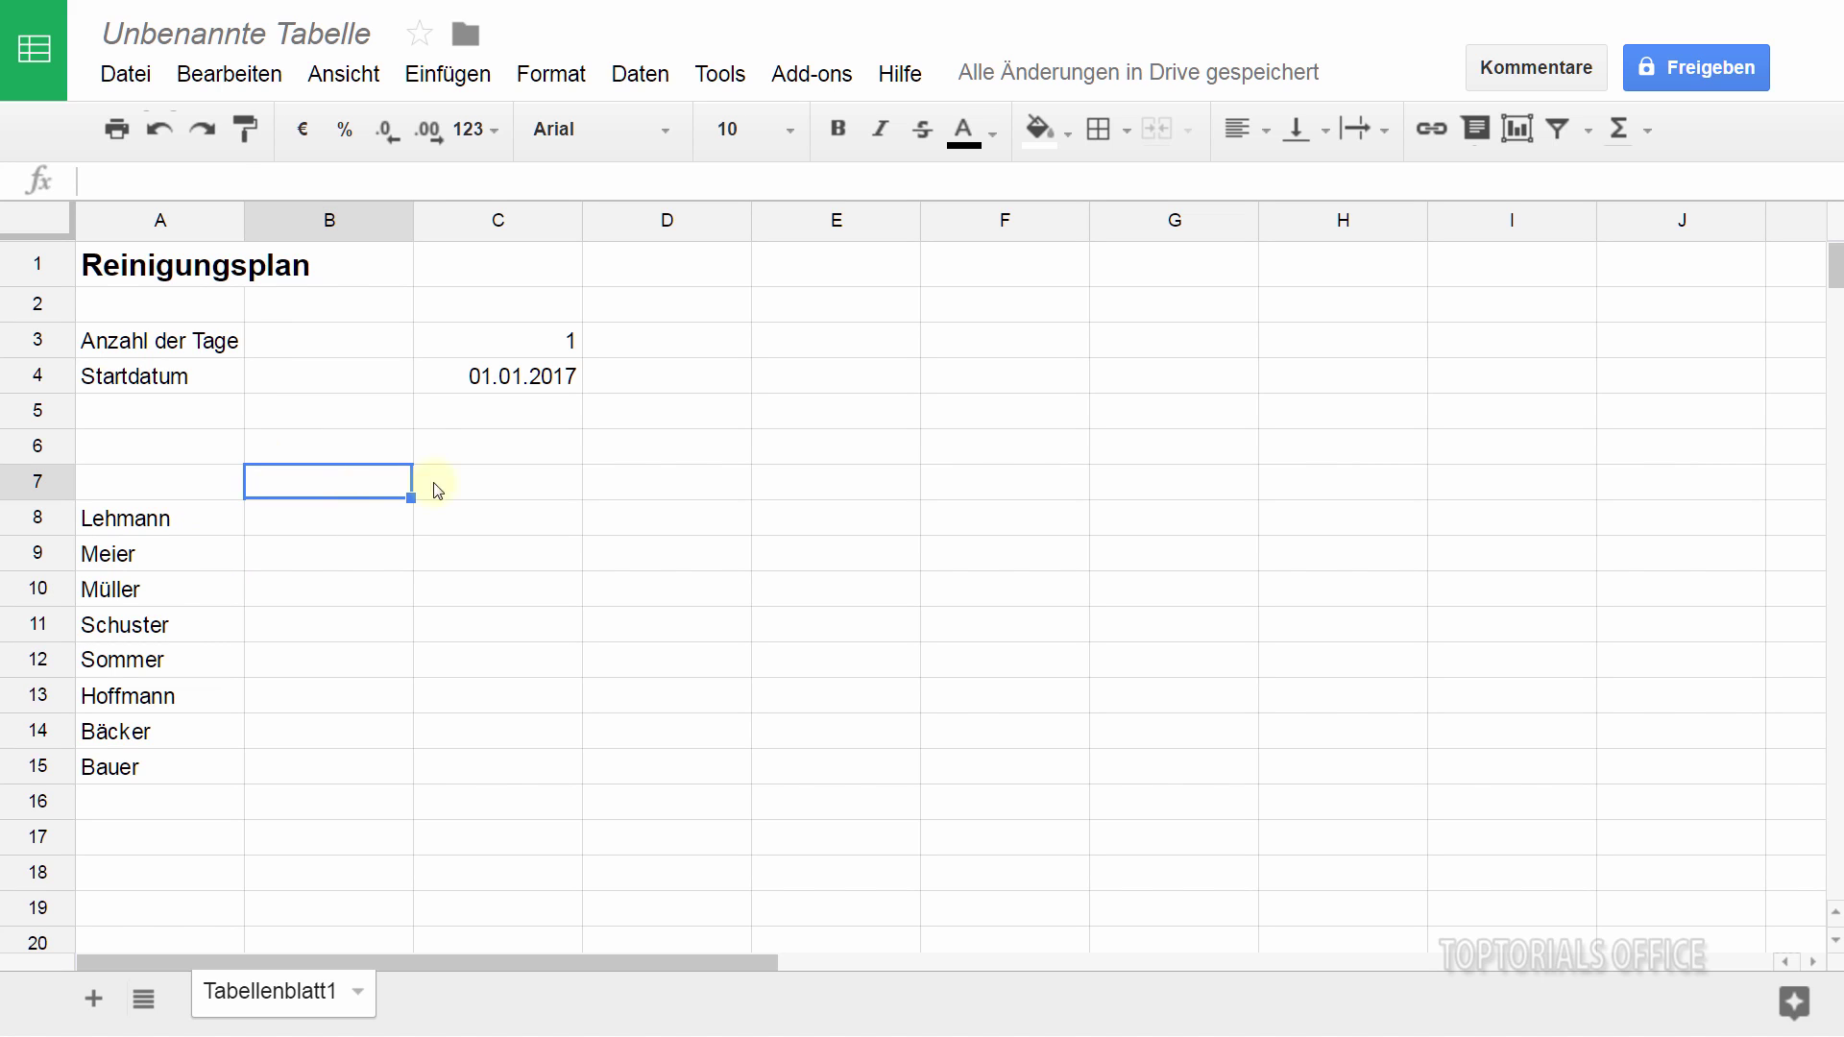
pyautogui.write('Von')
pyautogui.press('Tab')
pyautogui.write('Bis')
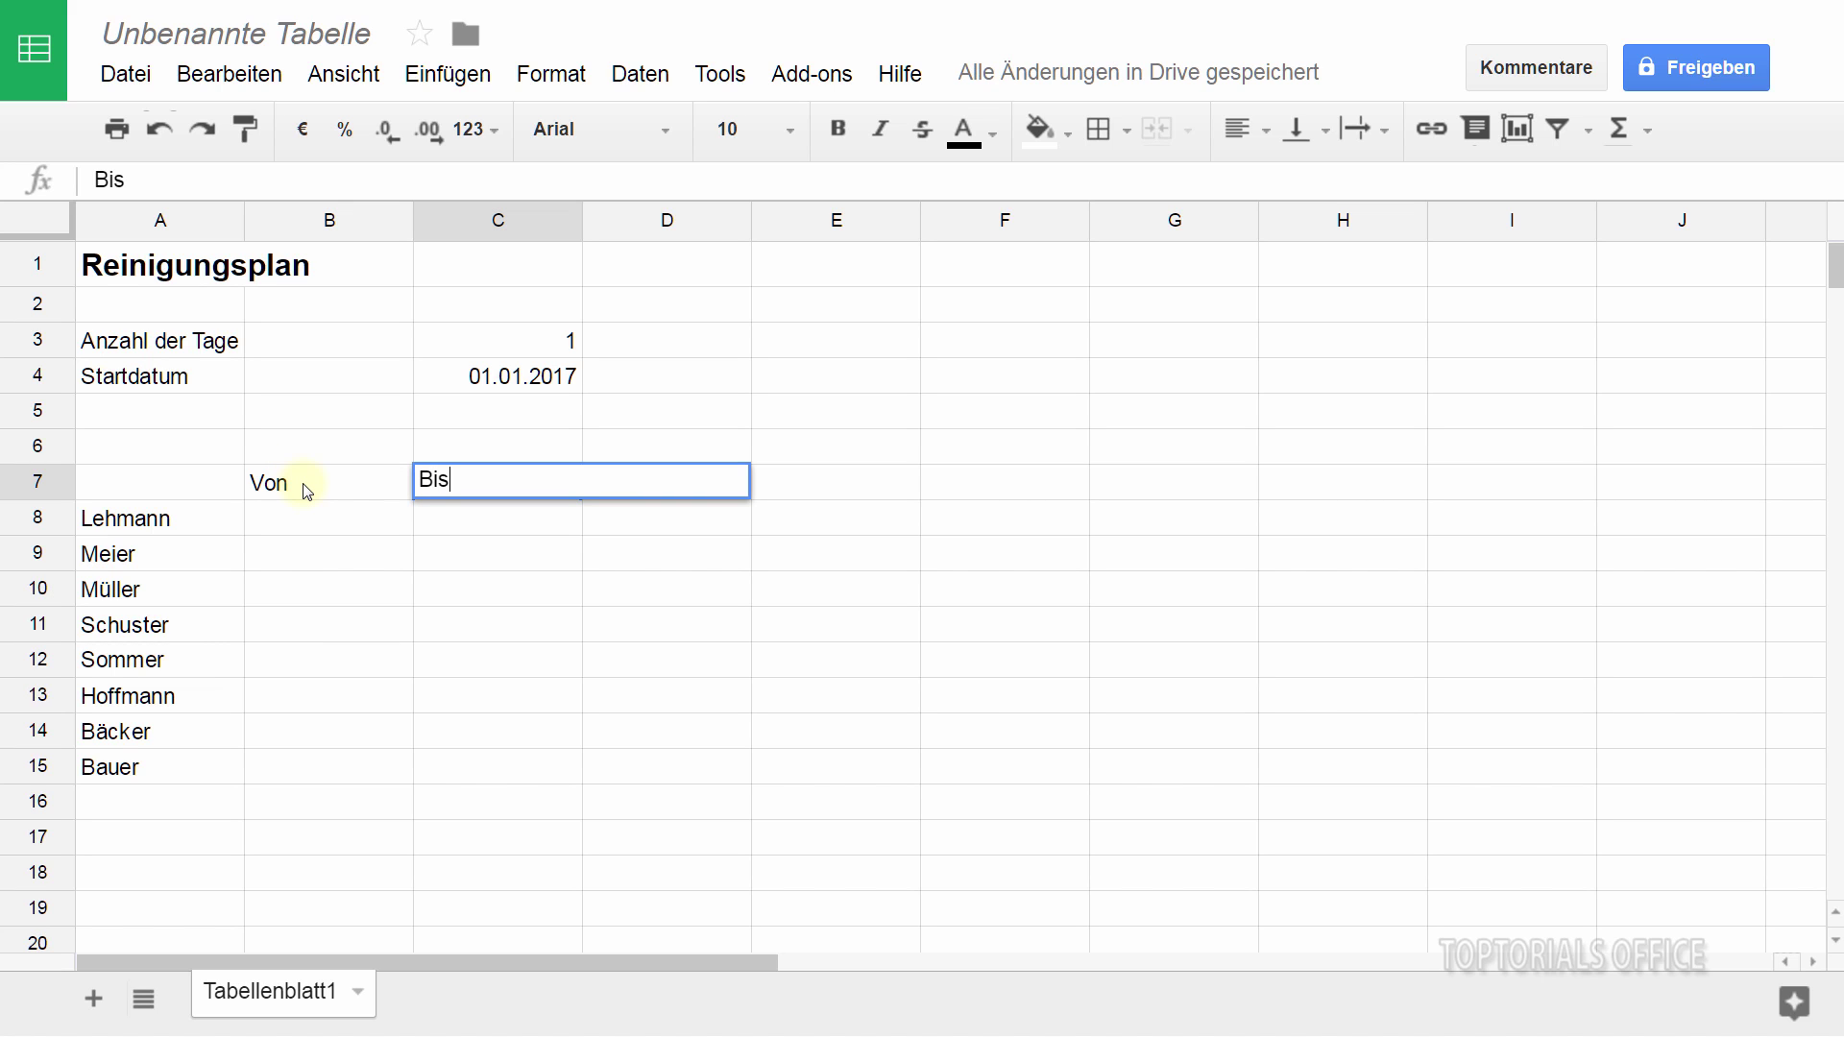
pyautogui.press('Return')
pyautogui.click(280, 521)
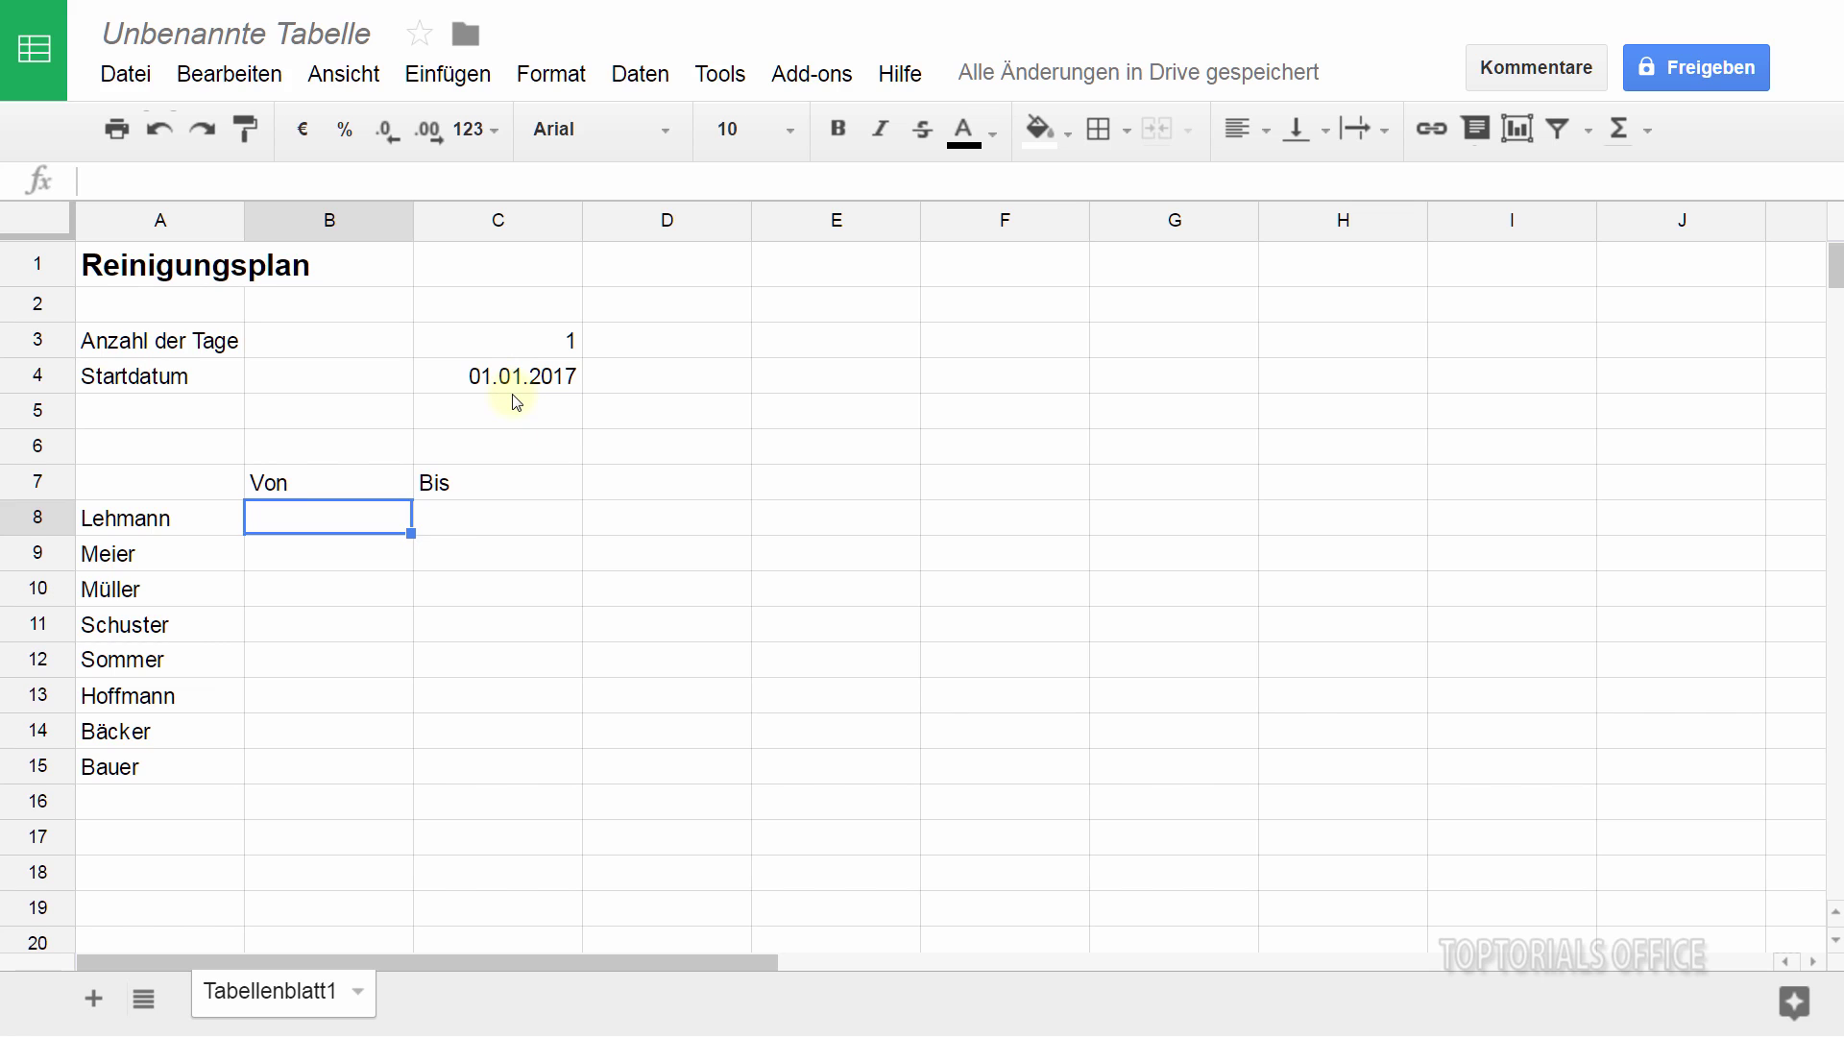
pyautogui.write('=')
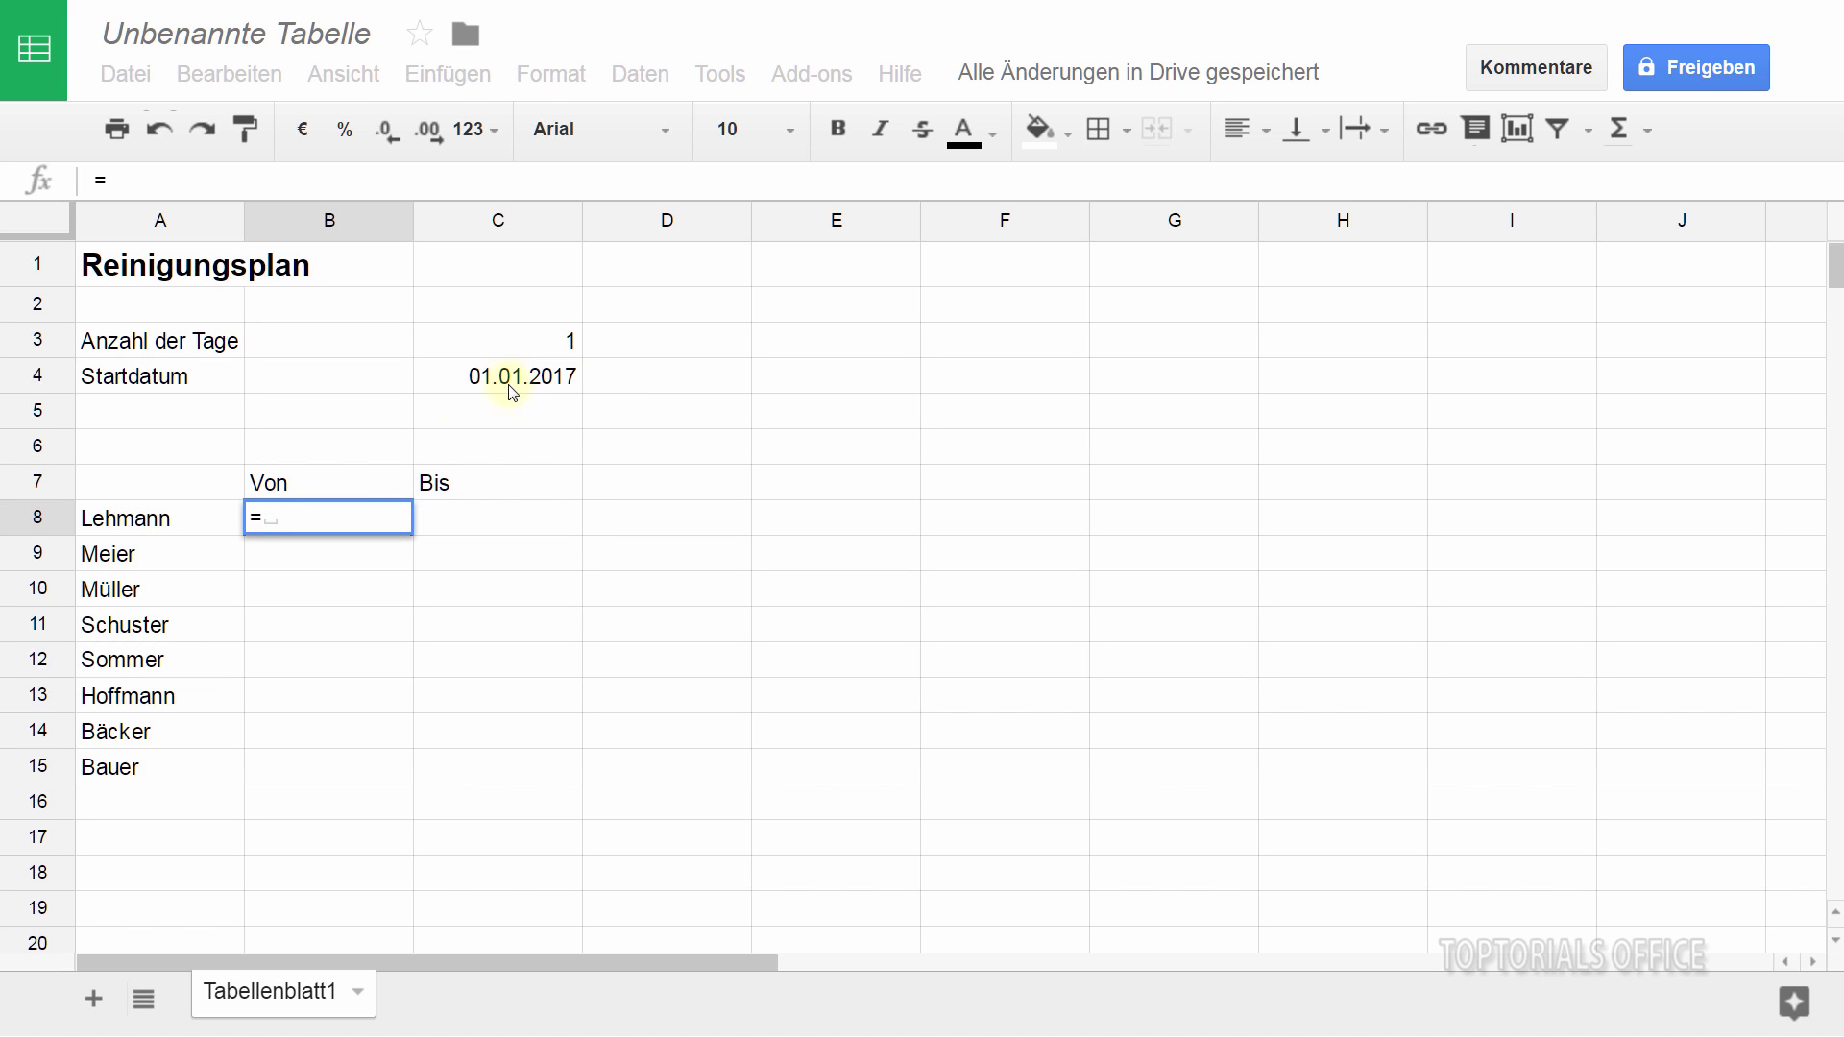
# Step: Enter the formula =C4 in B8 so it pulls in the start date
pyautogui.click(514, 379)
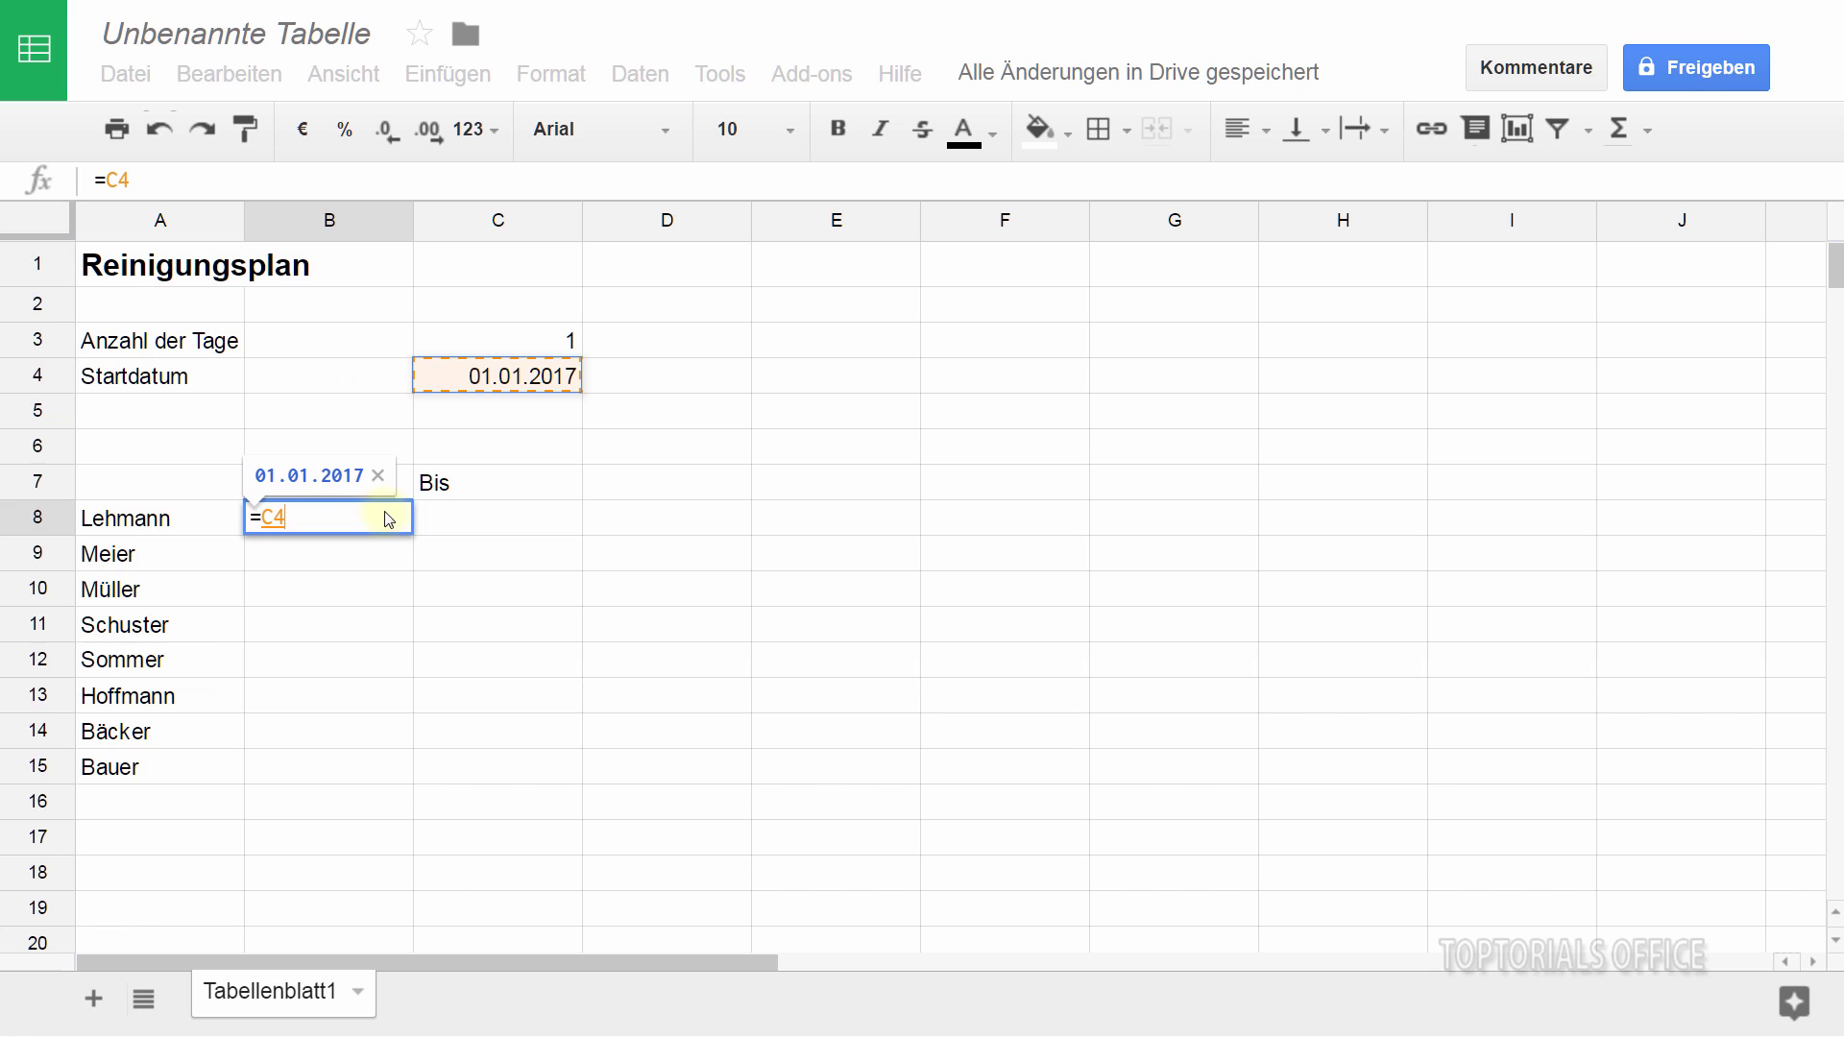
pyautogui.press('Return')
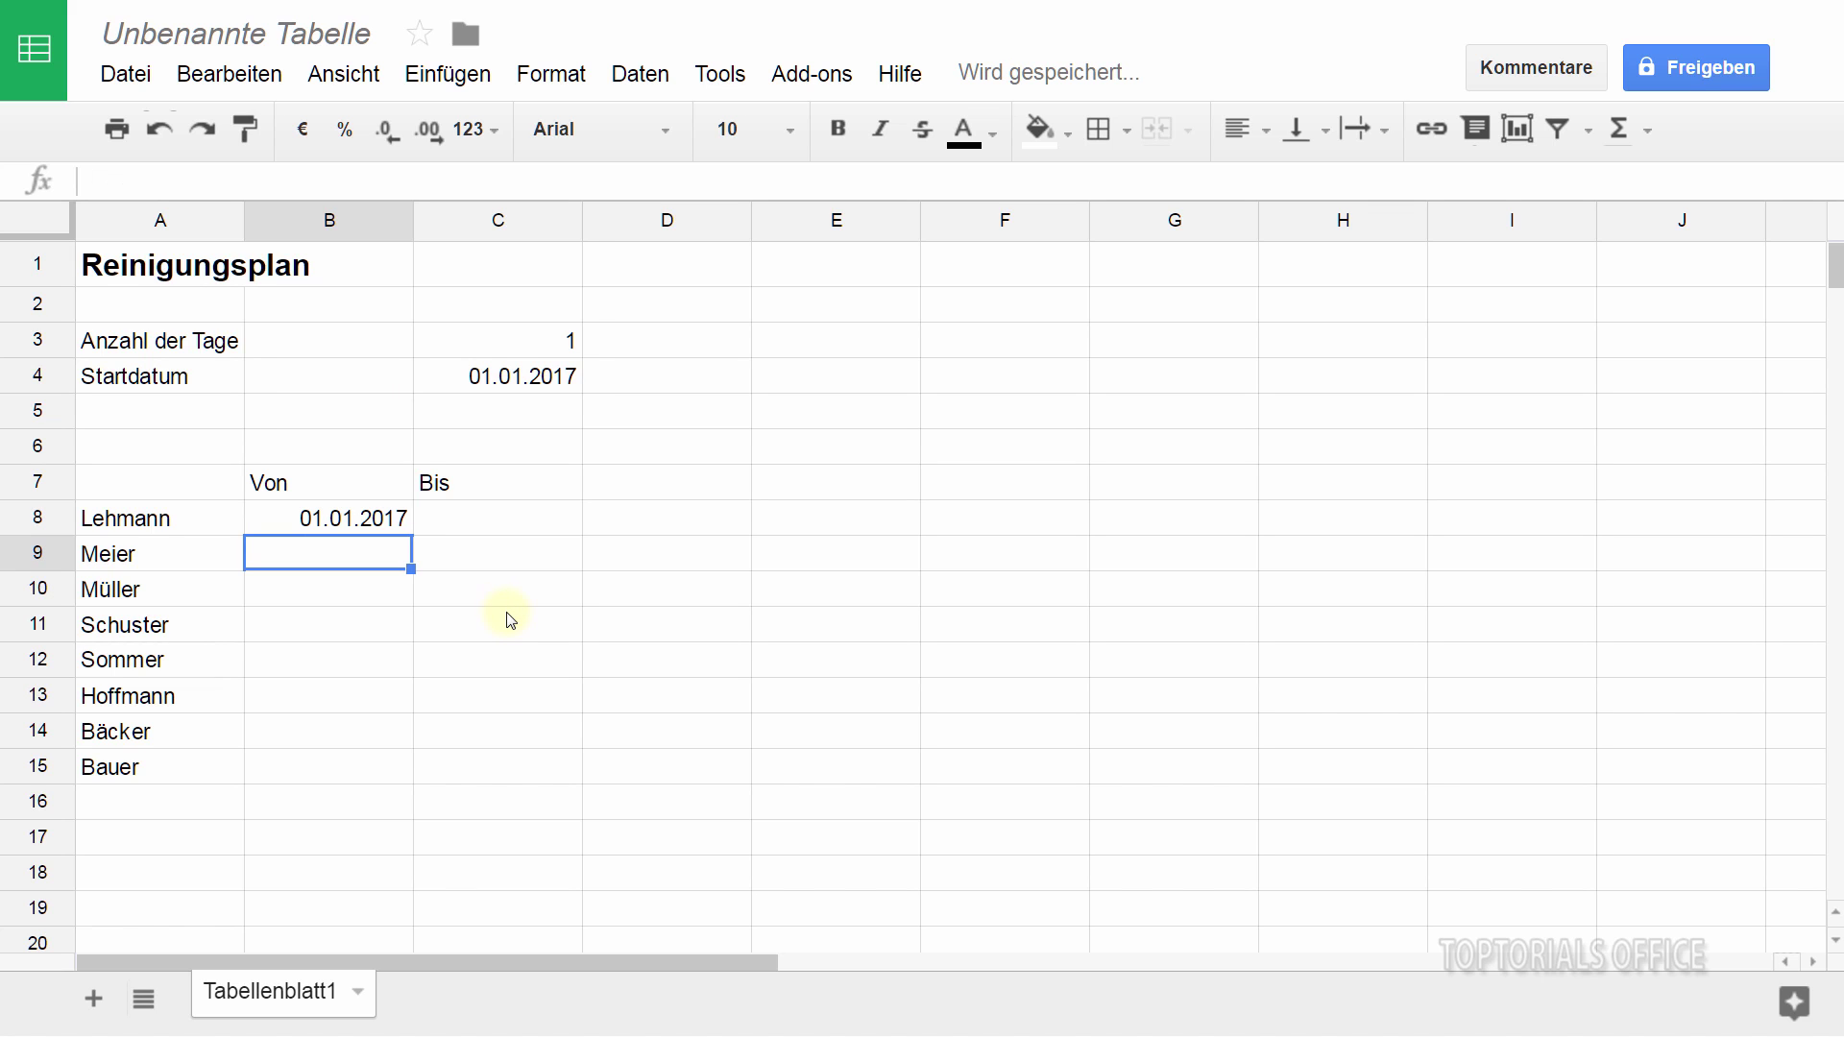
pyautogui.click(337, 532)
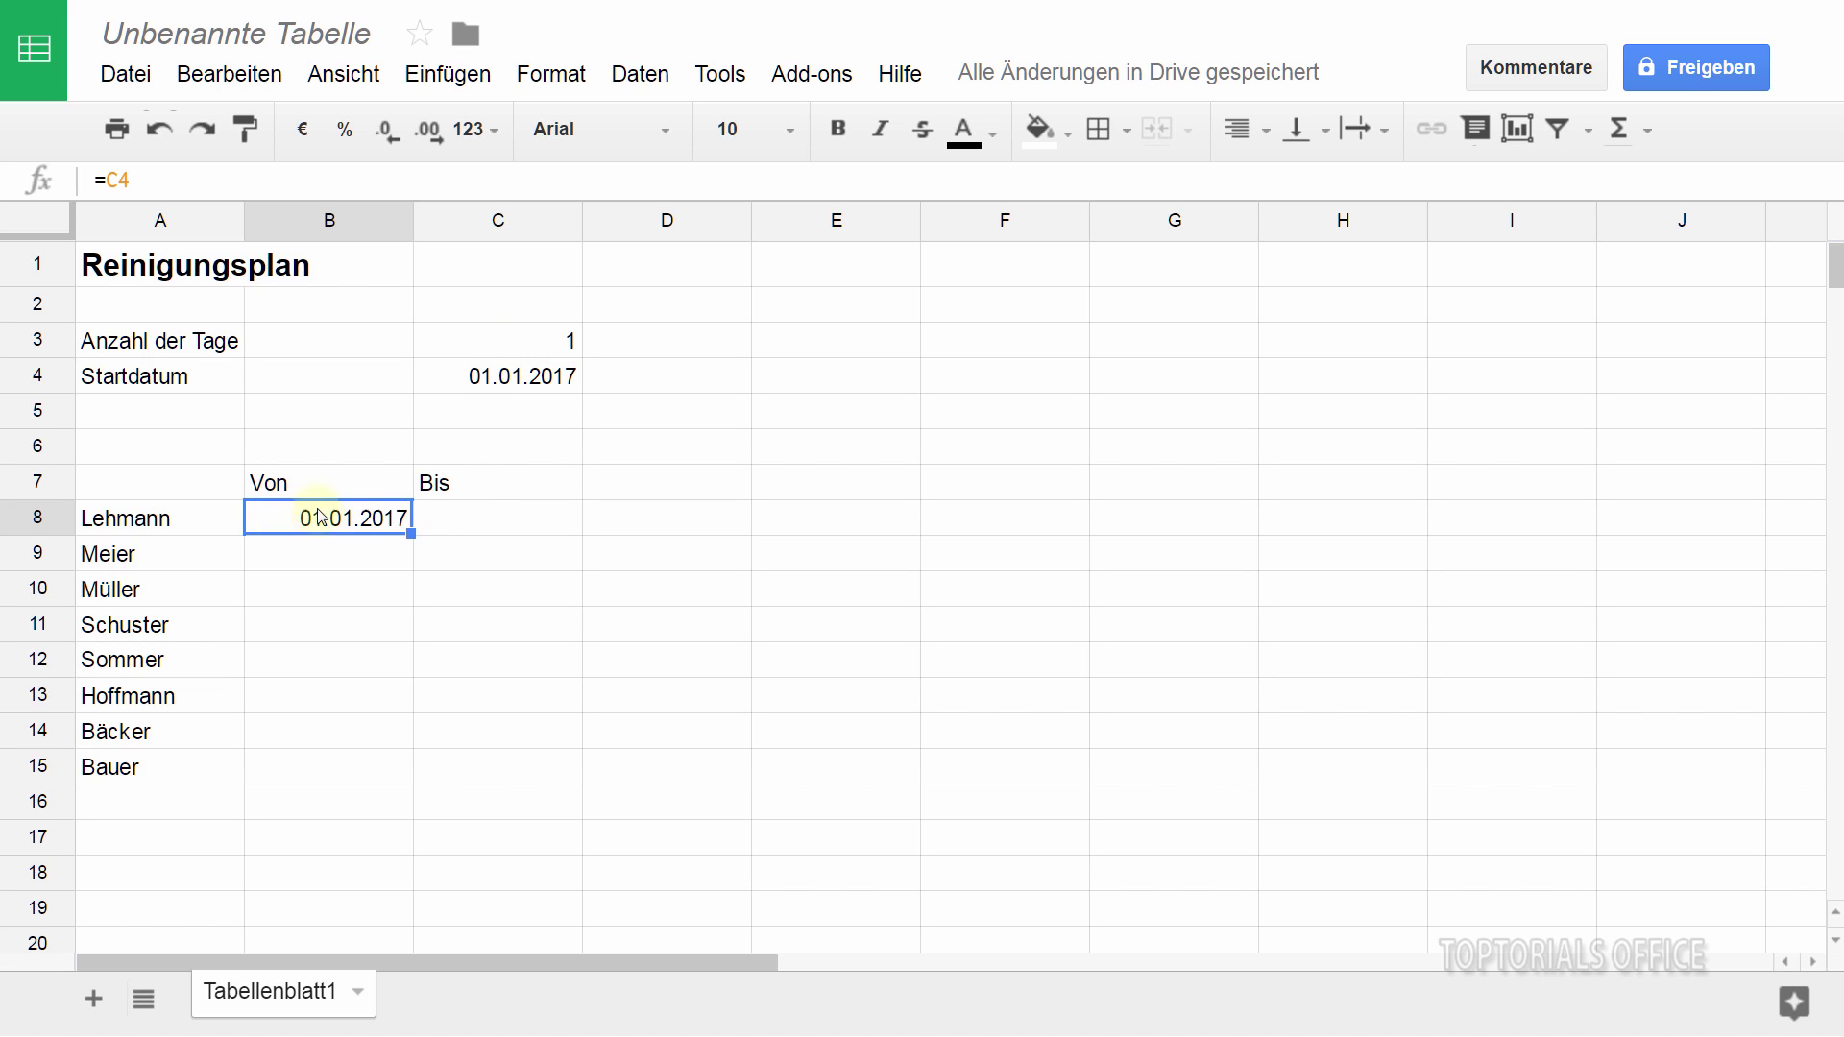
# Step: Write =B8+C3-1 in C8 and mark the C3 reference inside the formula
pyautogui.click(499, 527)
pyautogui.write('=')
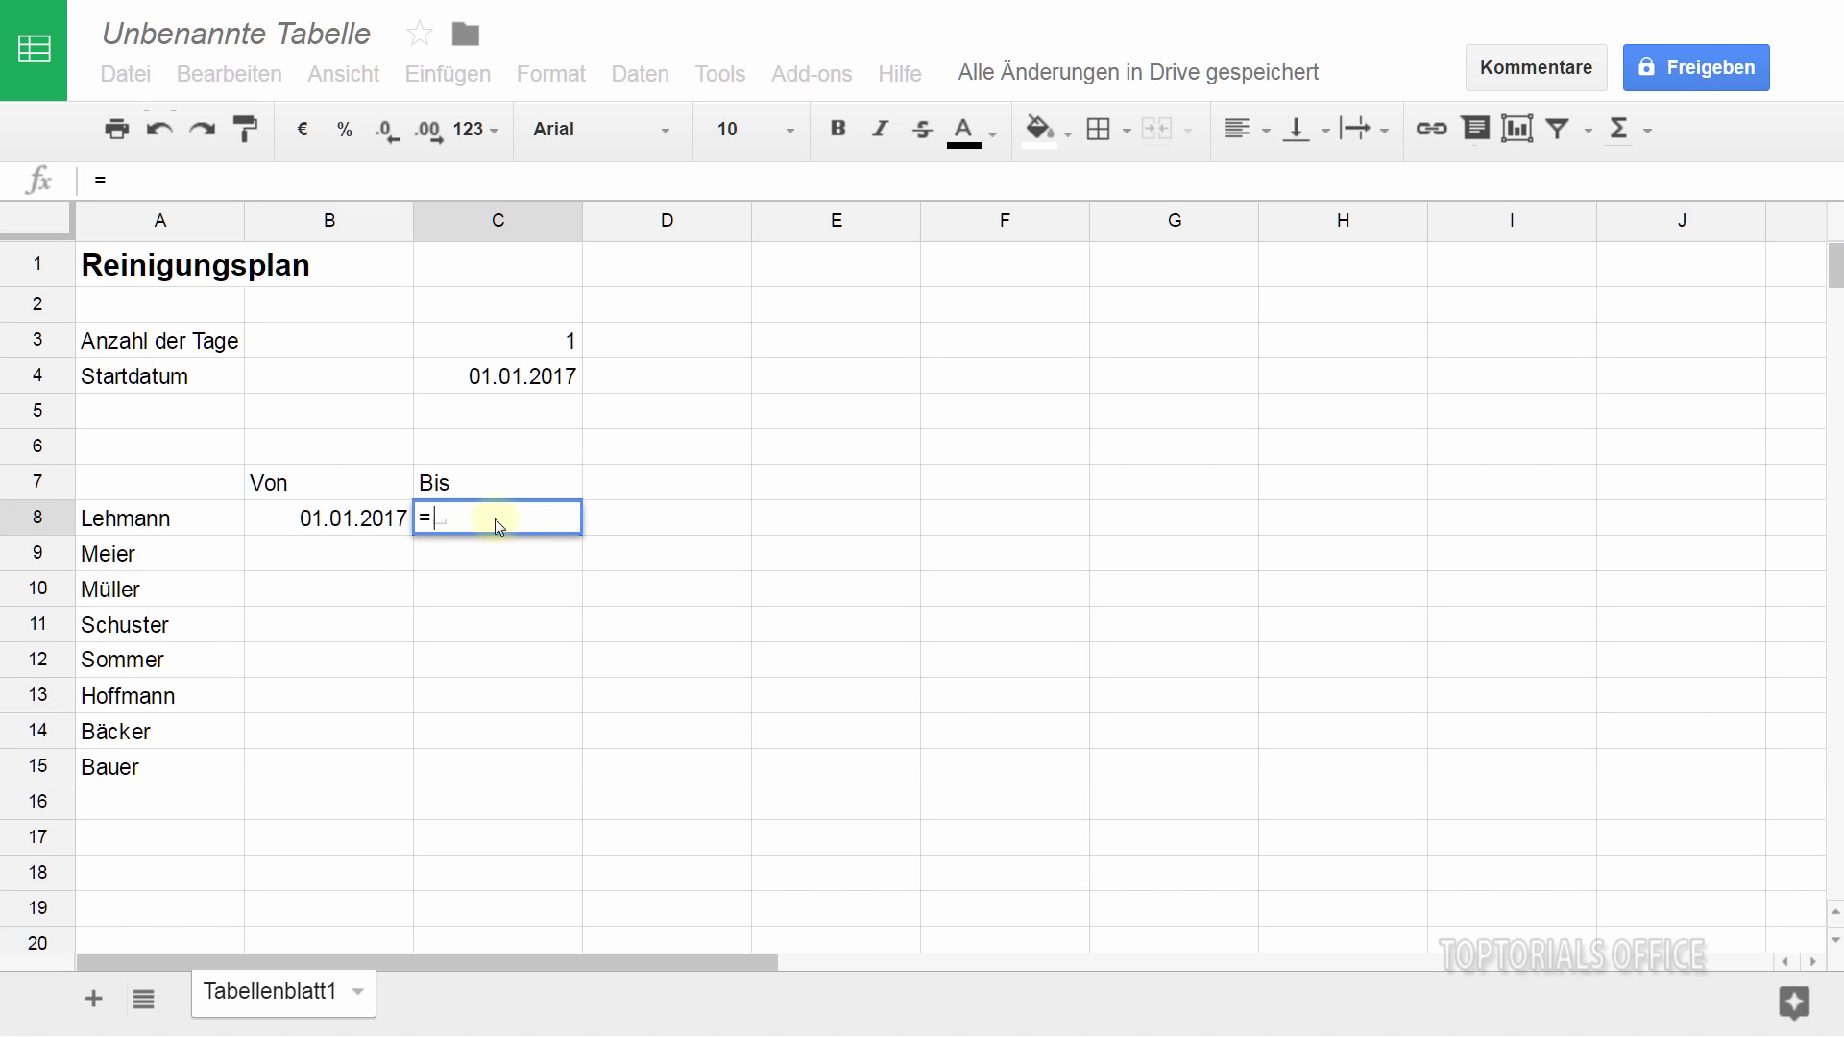
pyautogui.click(319, 521)
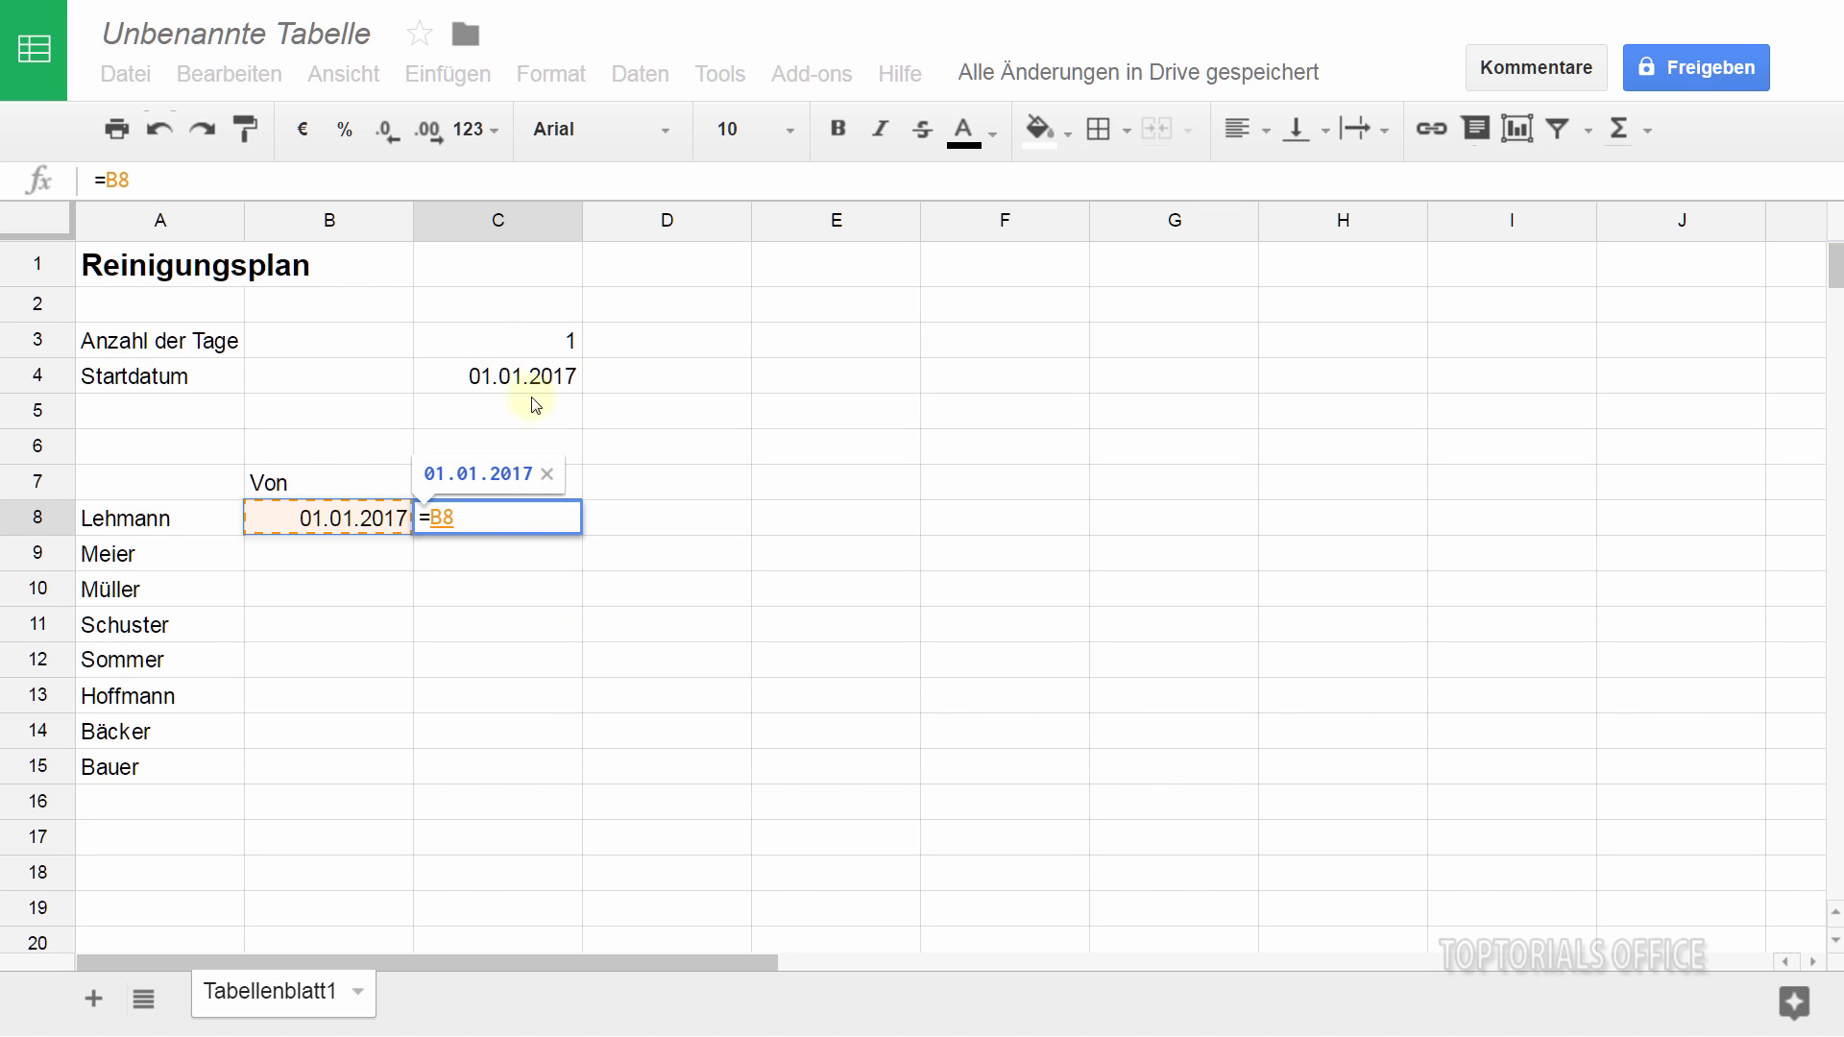
pyautogui.write('+')
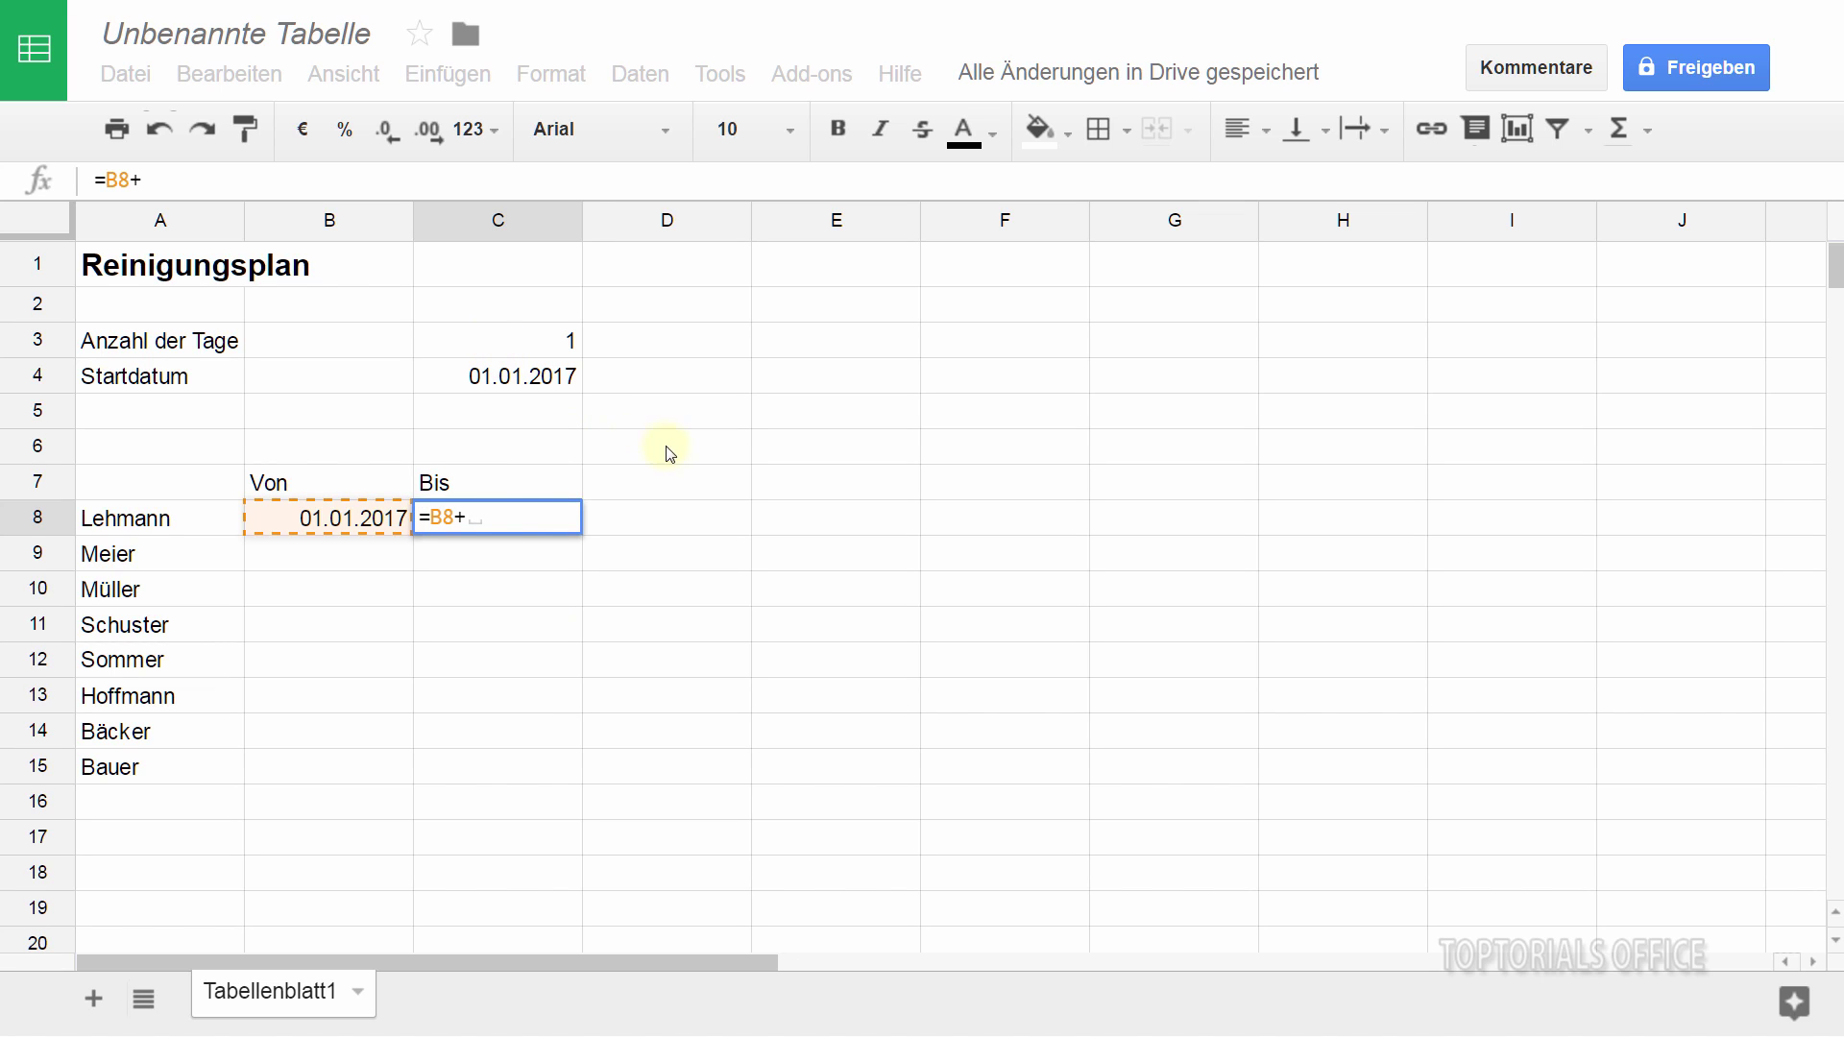
pyautogui.click(508, 345)
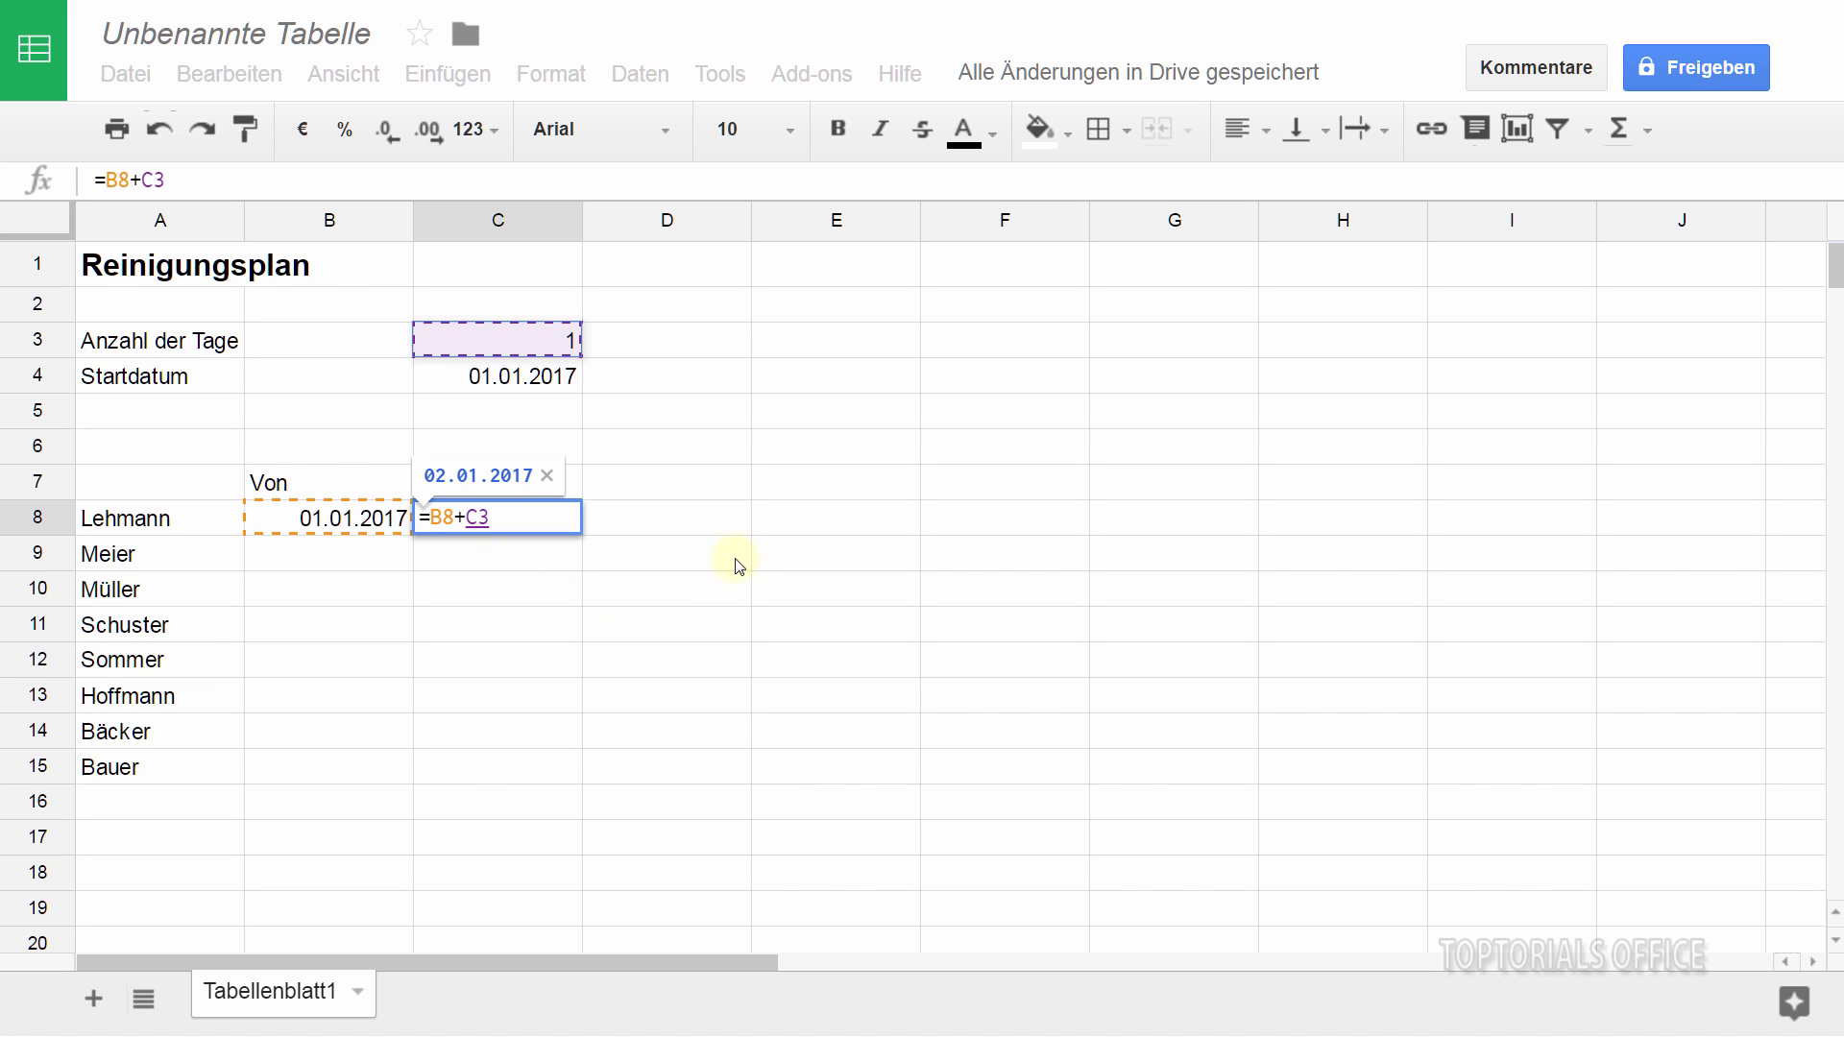
pyautogui.write('-1')
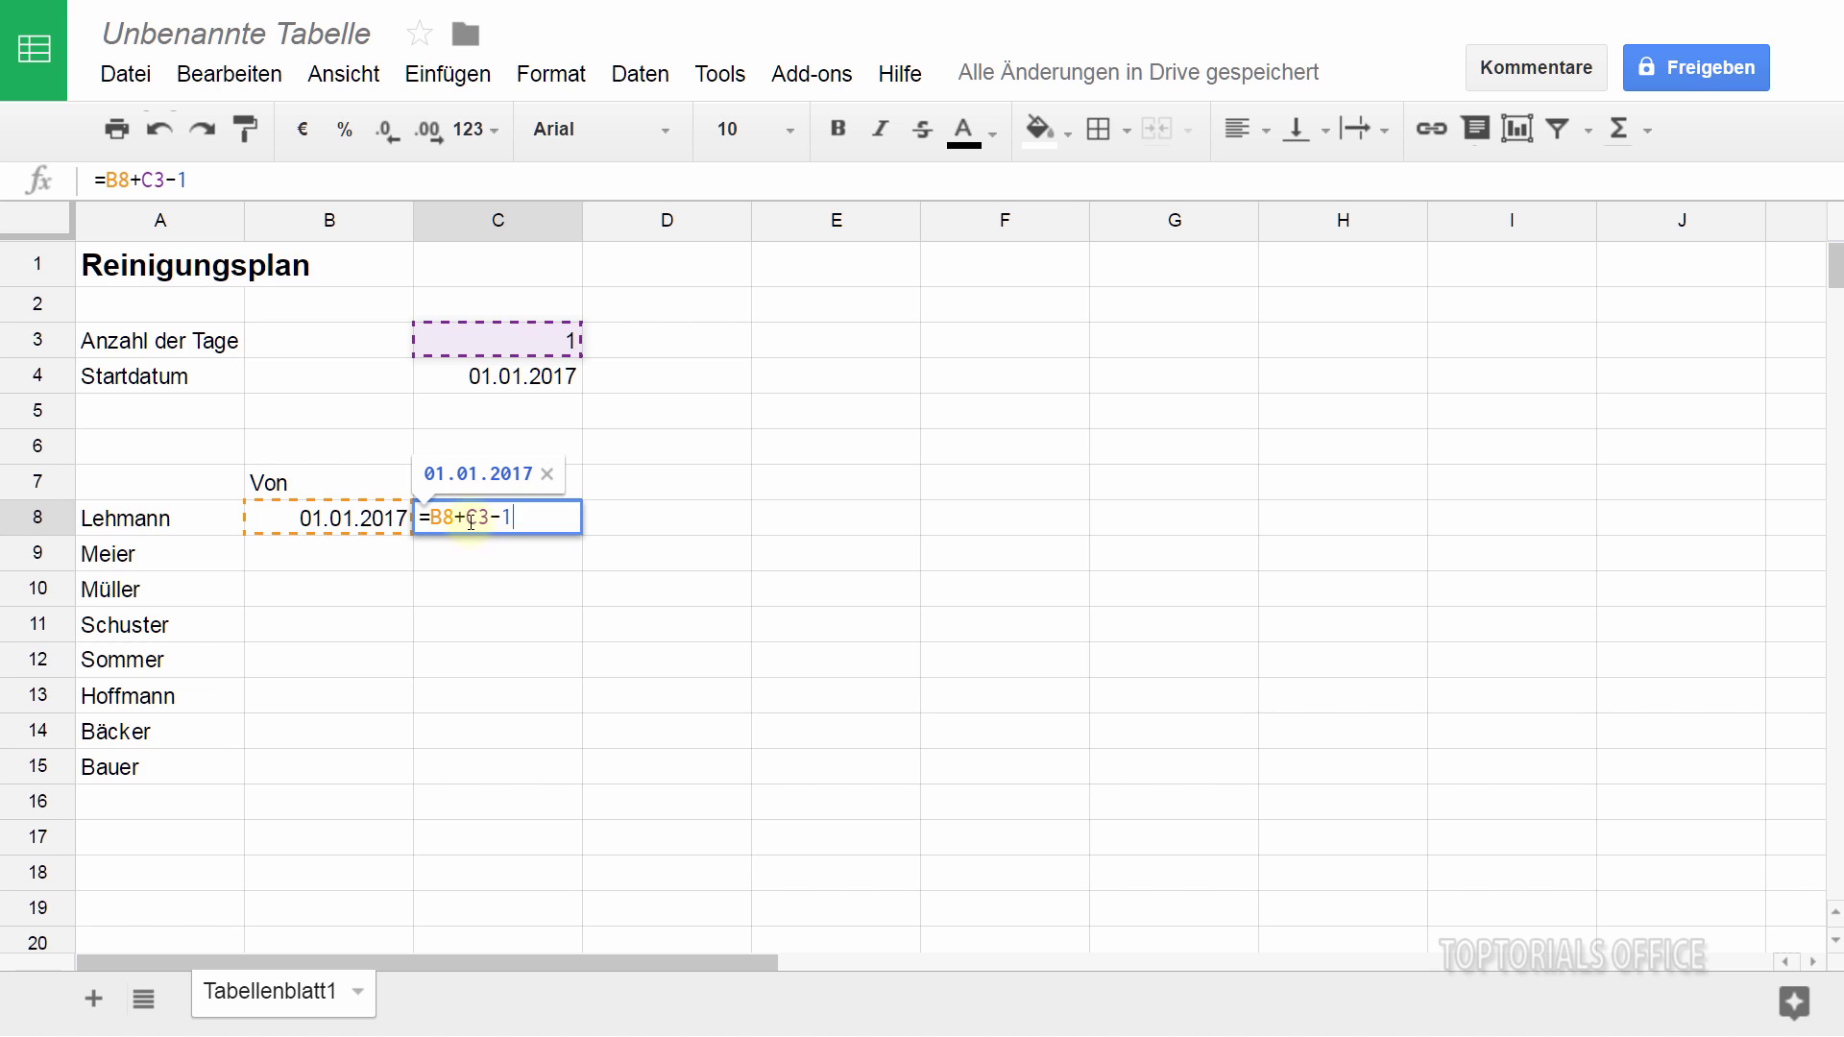
pyautogui.moveTo(467, 516); pyautogui.dragTo(494, 518)
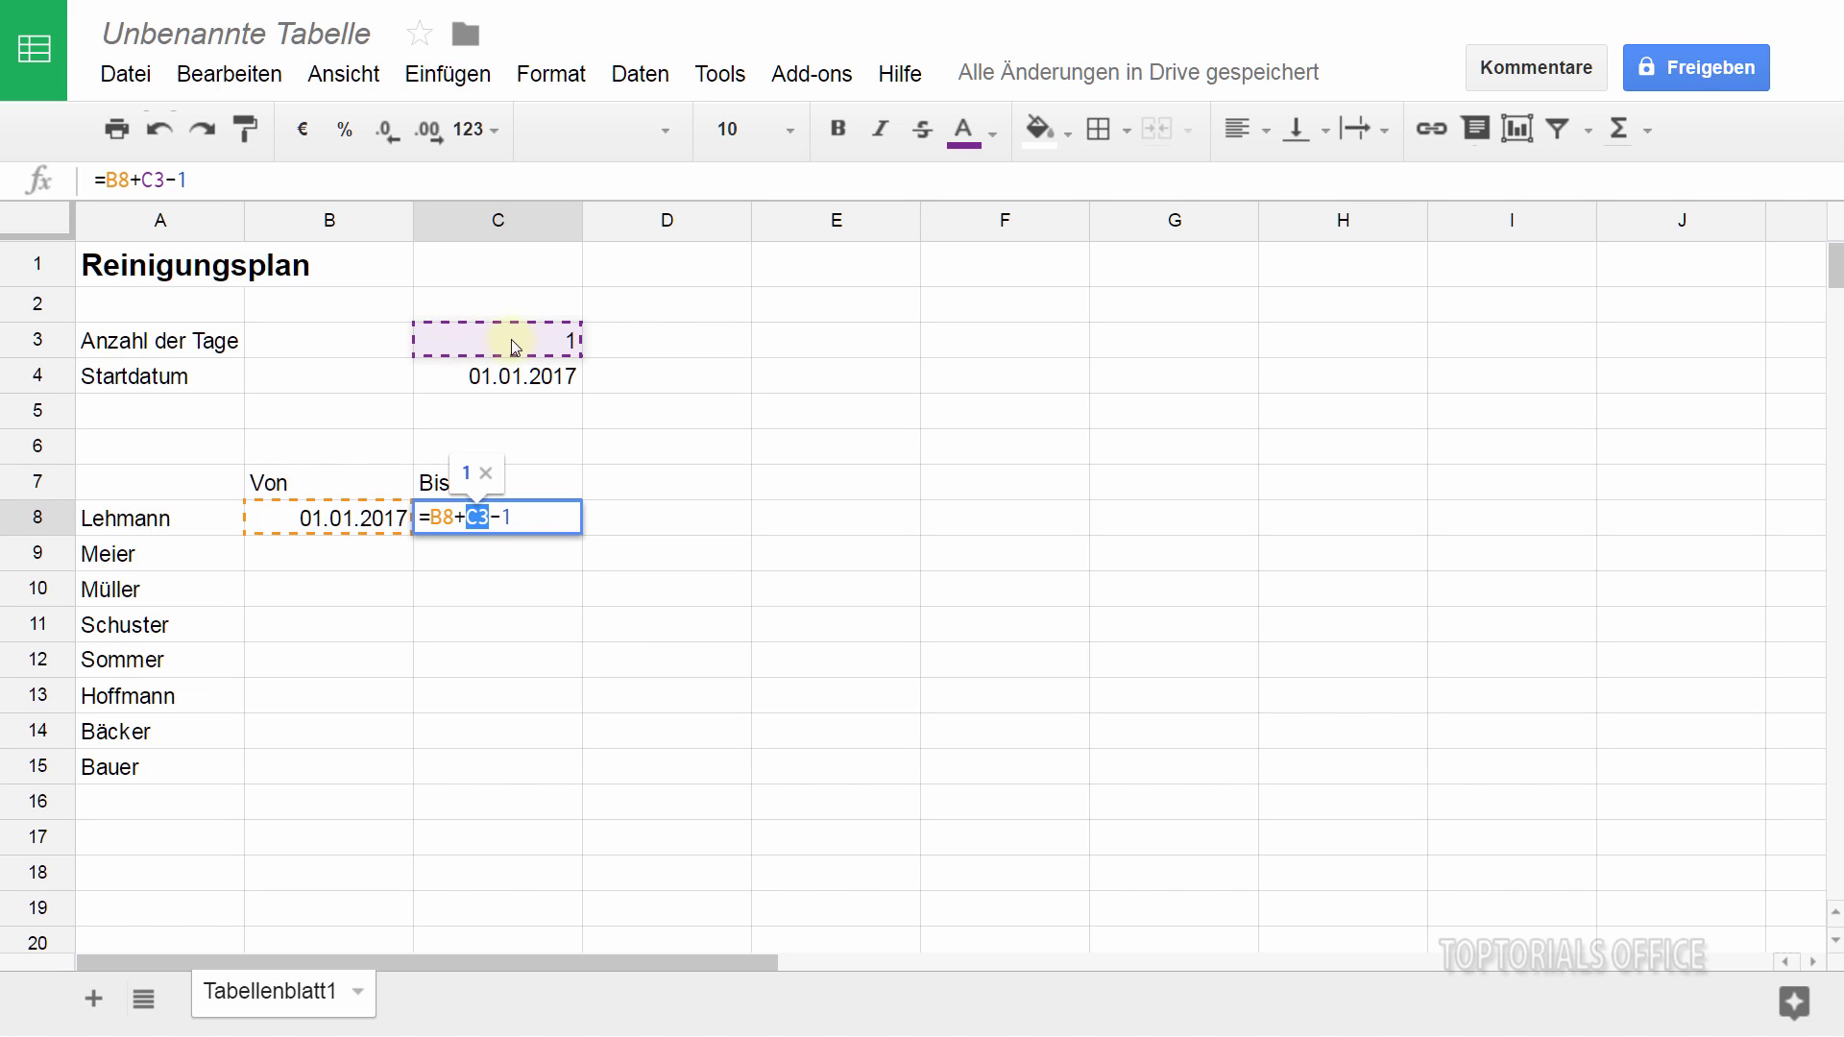
# Step: Change the C3 reference to $C$3 and commit C8 as =B8+$C$3-1
pyautogui.click(473, 517)
pyautogui.press('F4')
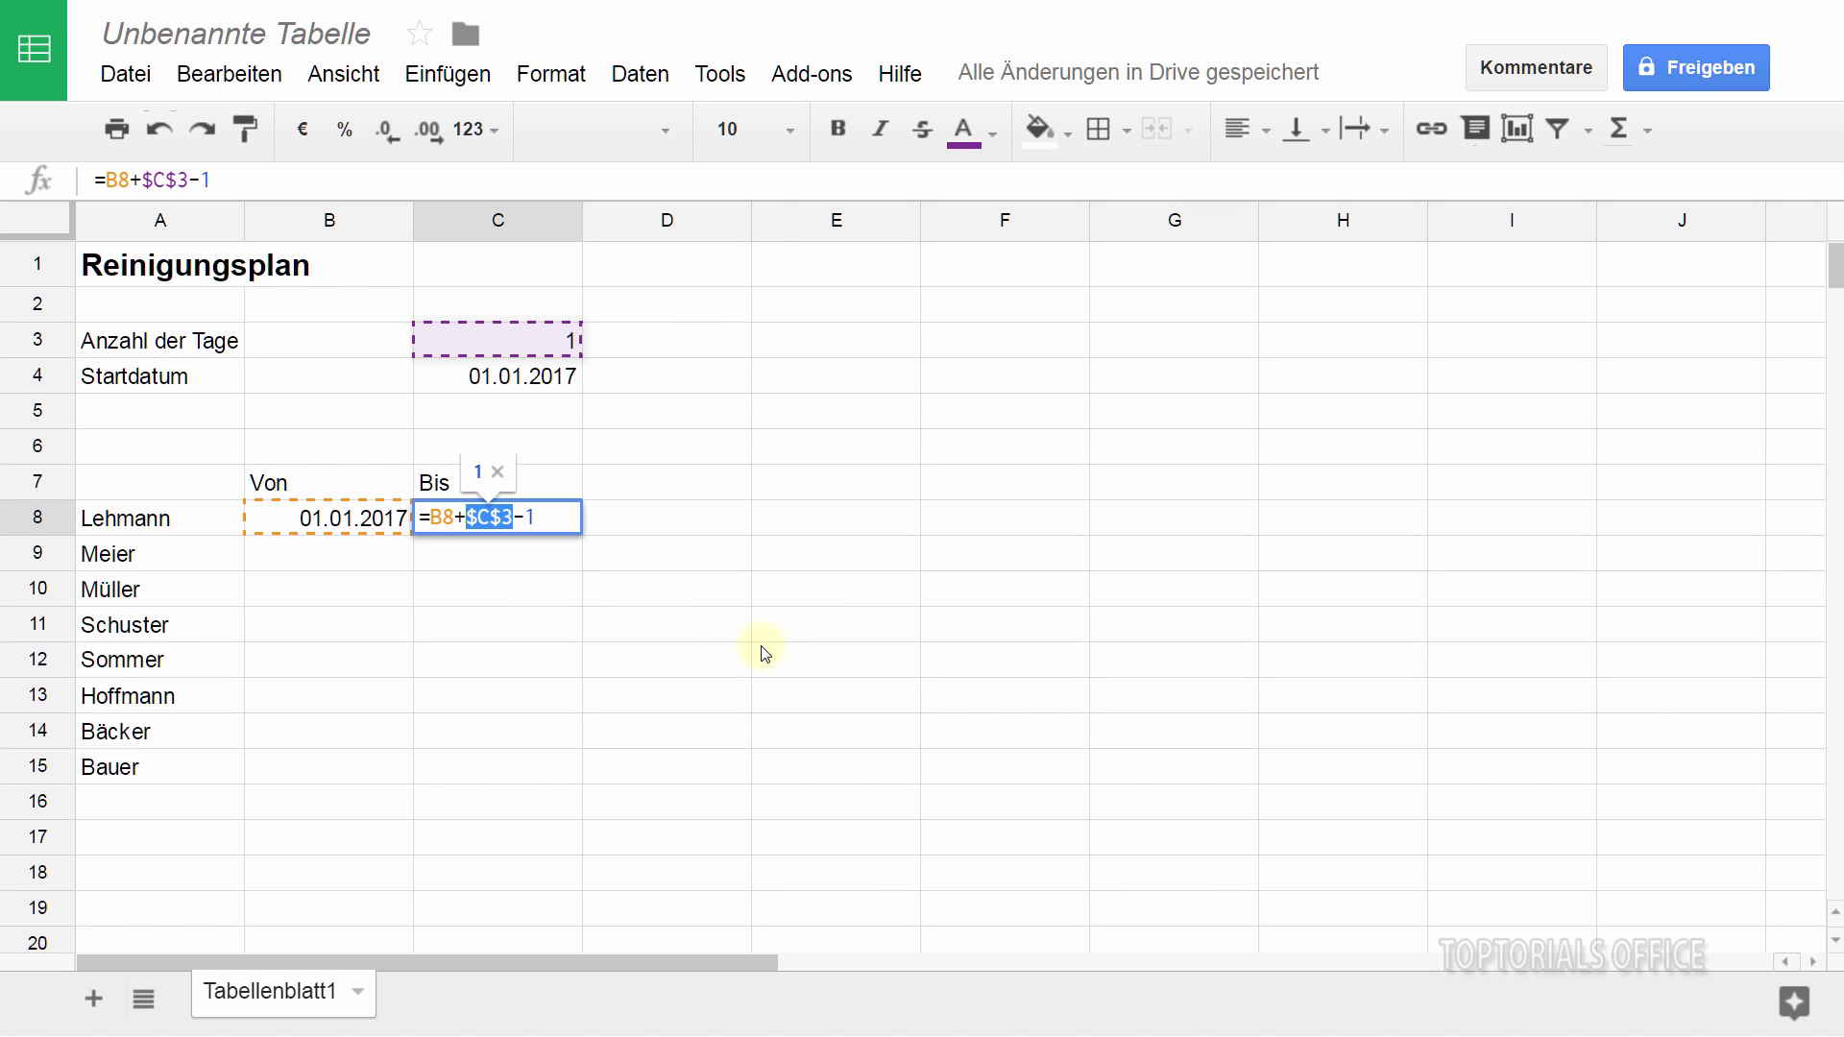
pyautogui.press('Return')
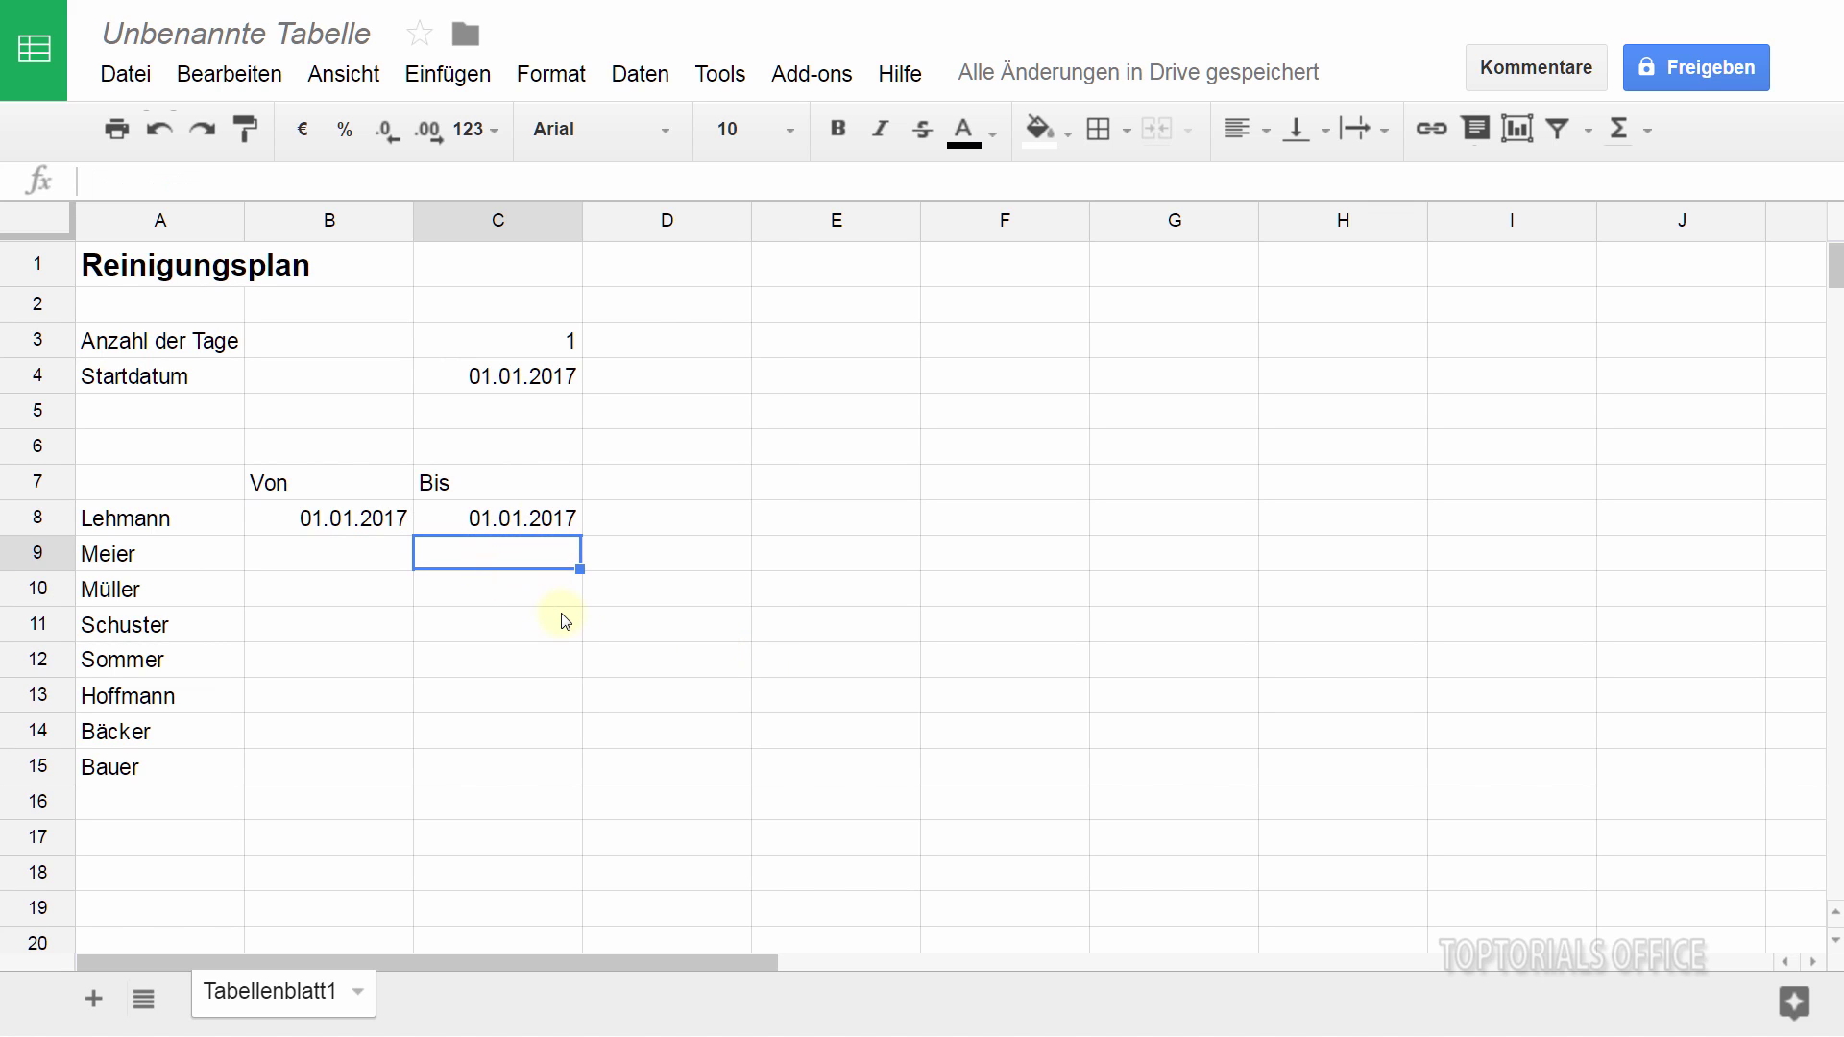
# Step: Change the day count in C3 to 2
pyautogui.click(540, 344)
pyautogui.write('2')
pyautogui.press('Return')
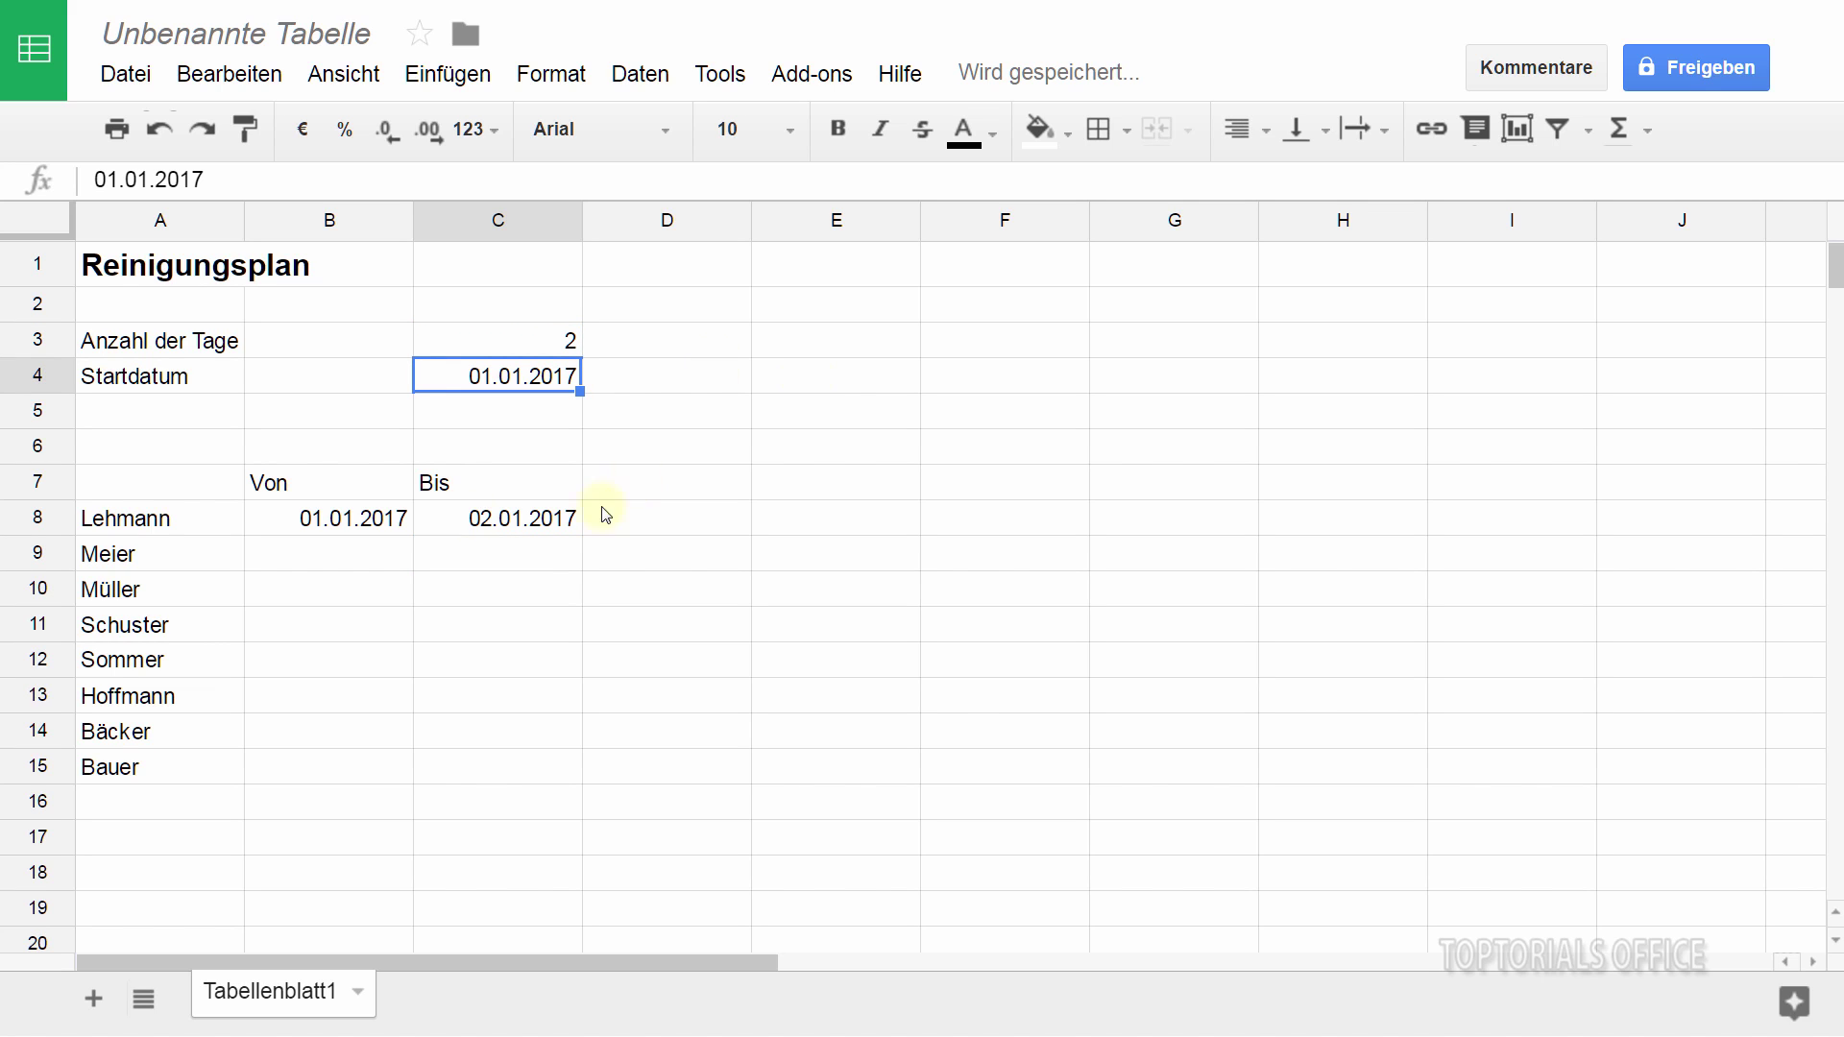
# Step: Review Lehmann's Von and Bis formulas in B8 and C8, ending on Meier's Von cell B9
pyautogui.click(343, 521)
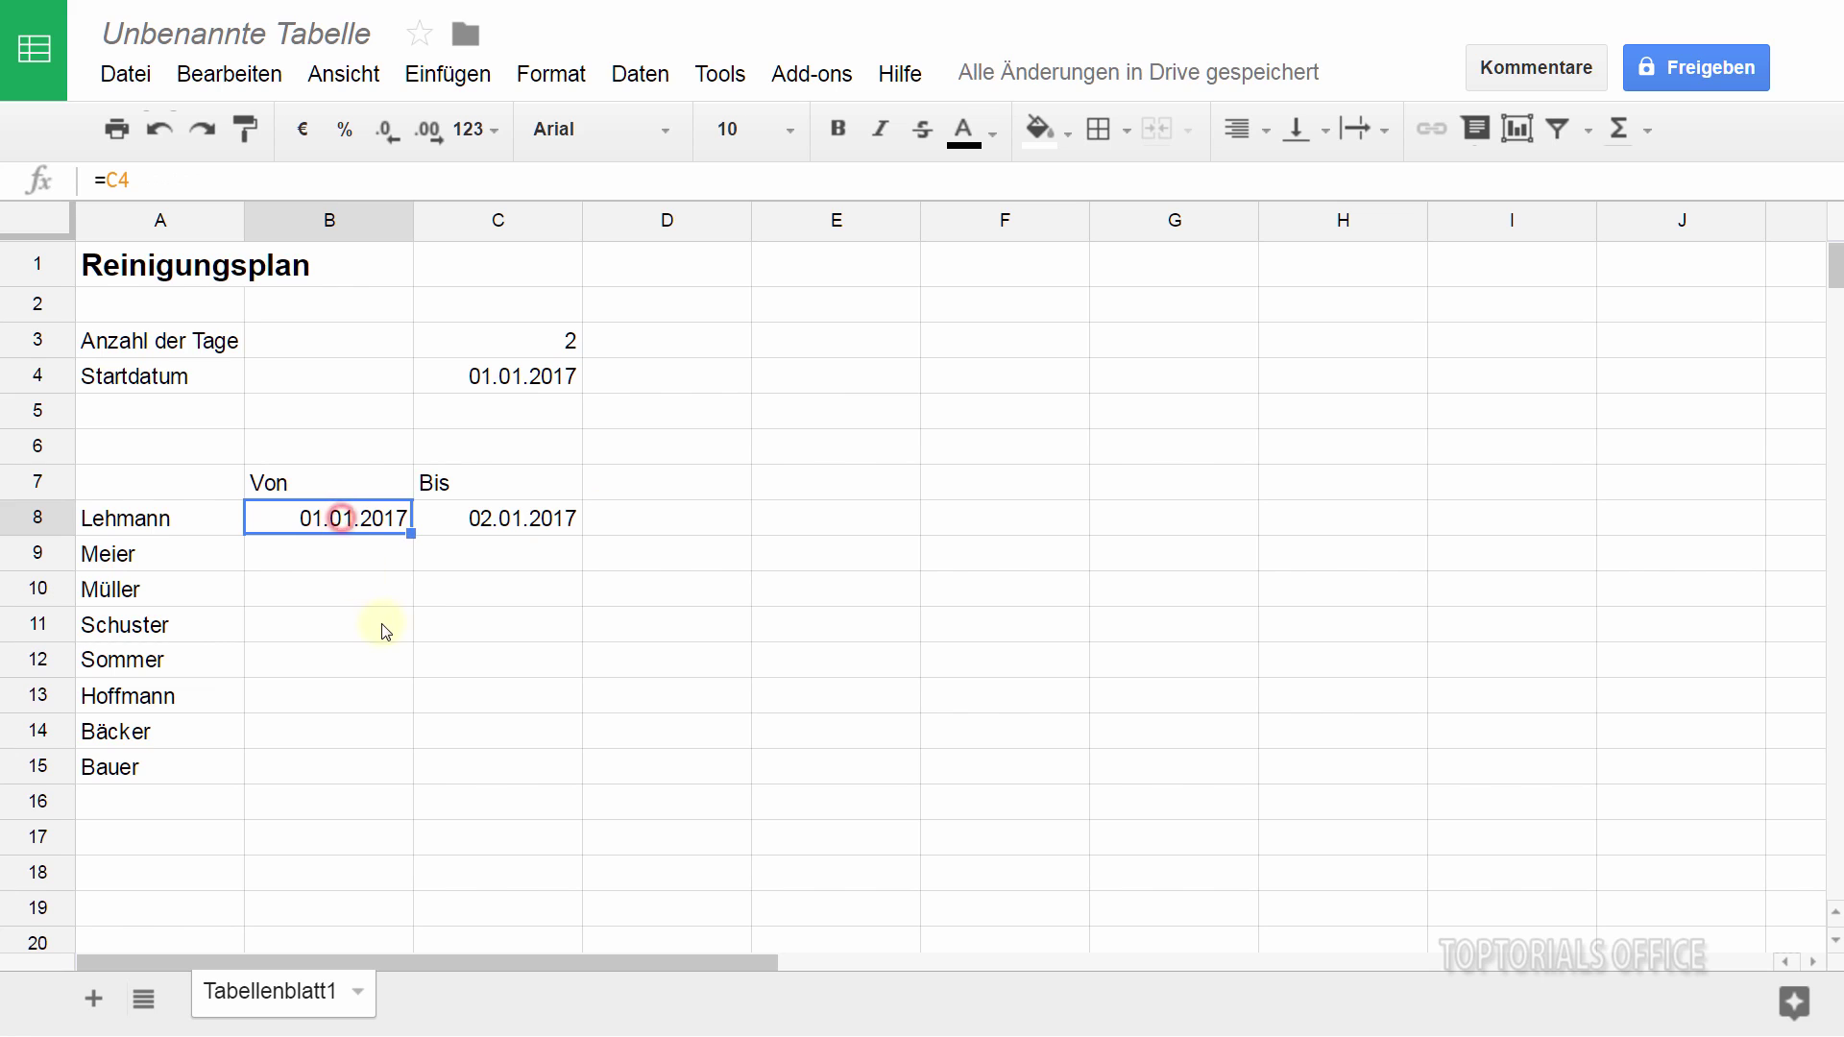
pyautogui.click(502, 525)
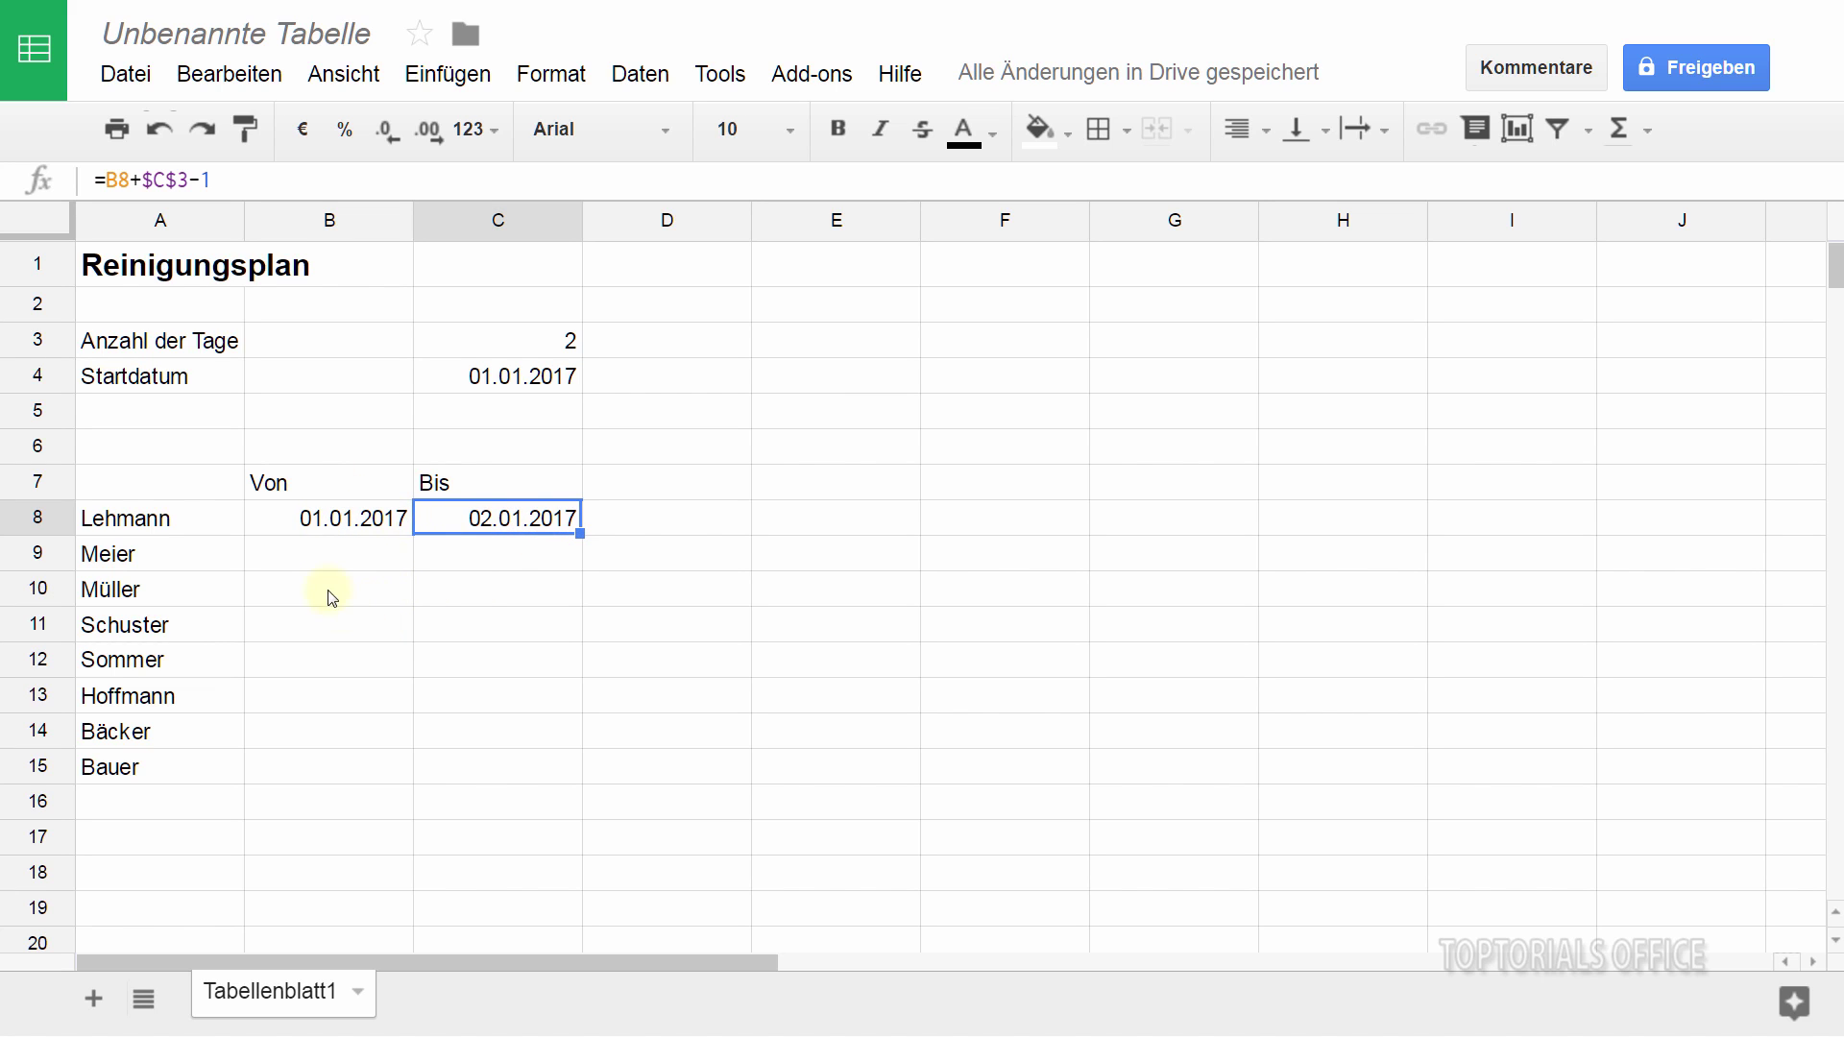
pyautogui.click(305, 557)
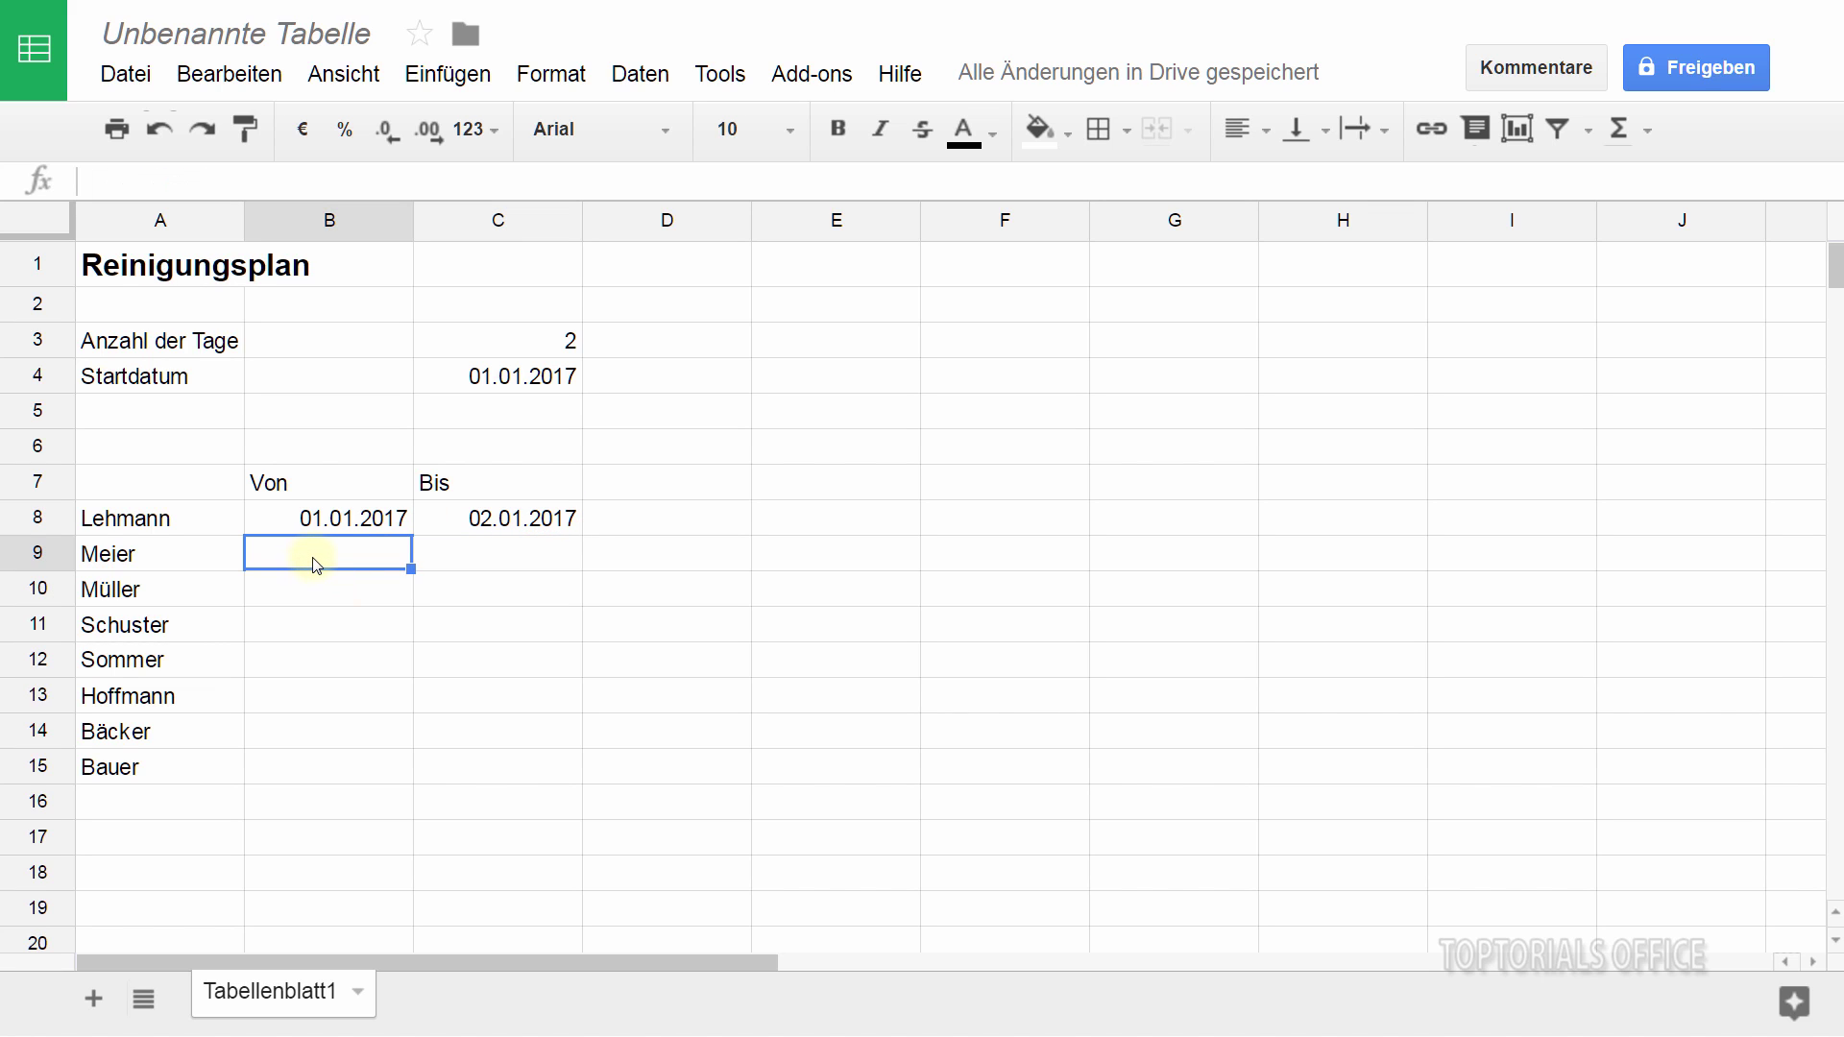
pyautogui.click(498, 523)
pyautogui.click(372, 554)
pyautogui.click(528, 524)
pyautogui.click(361, 551)
# Step: Enter =C8+1 in B9 and fill it down the Von column to B15
pyautogui.write('=')
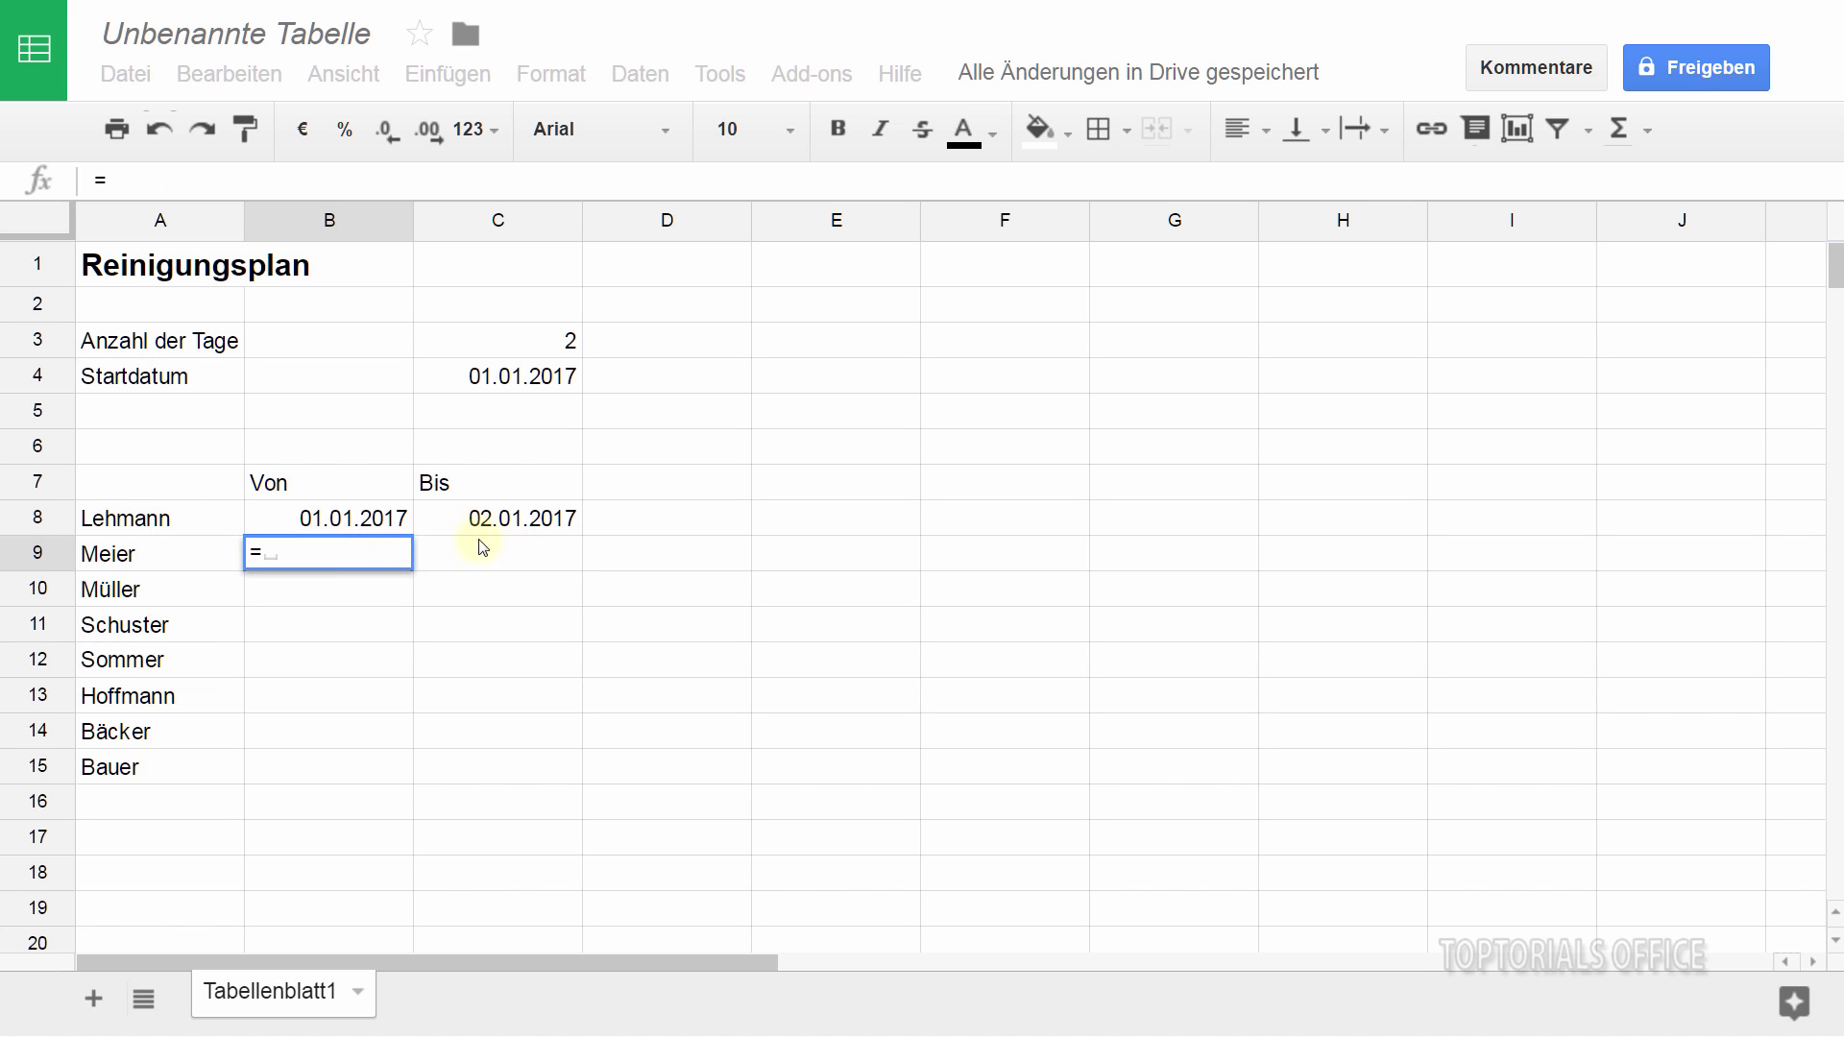
pyautogui.click(514, 523)
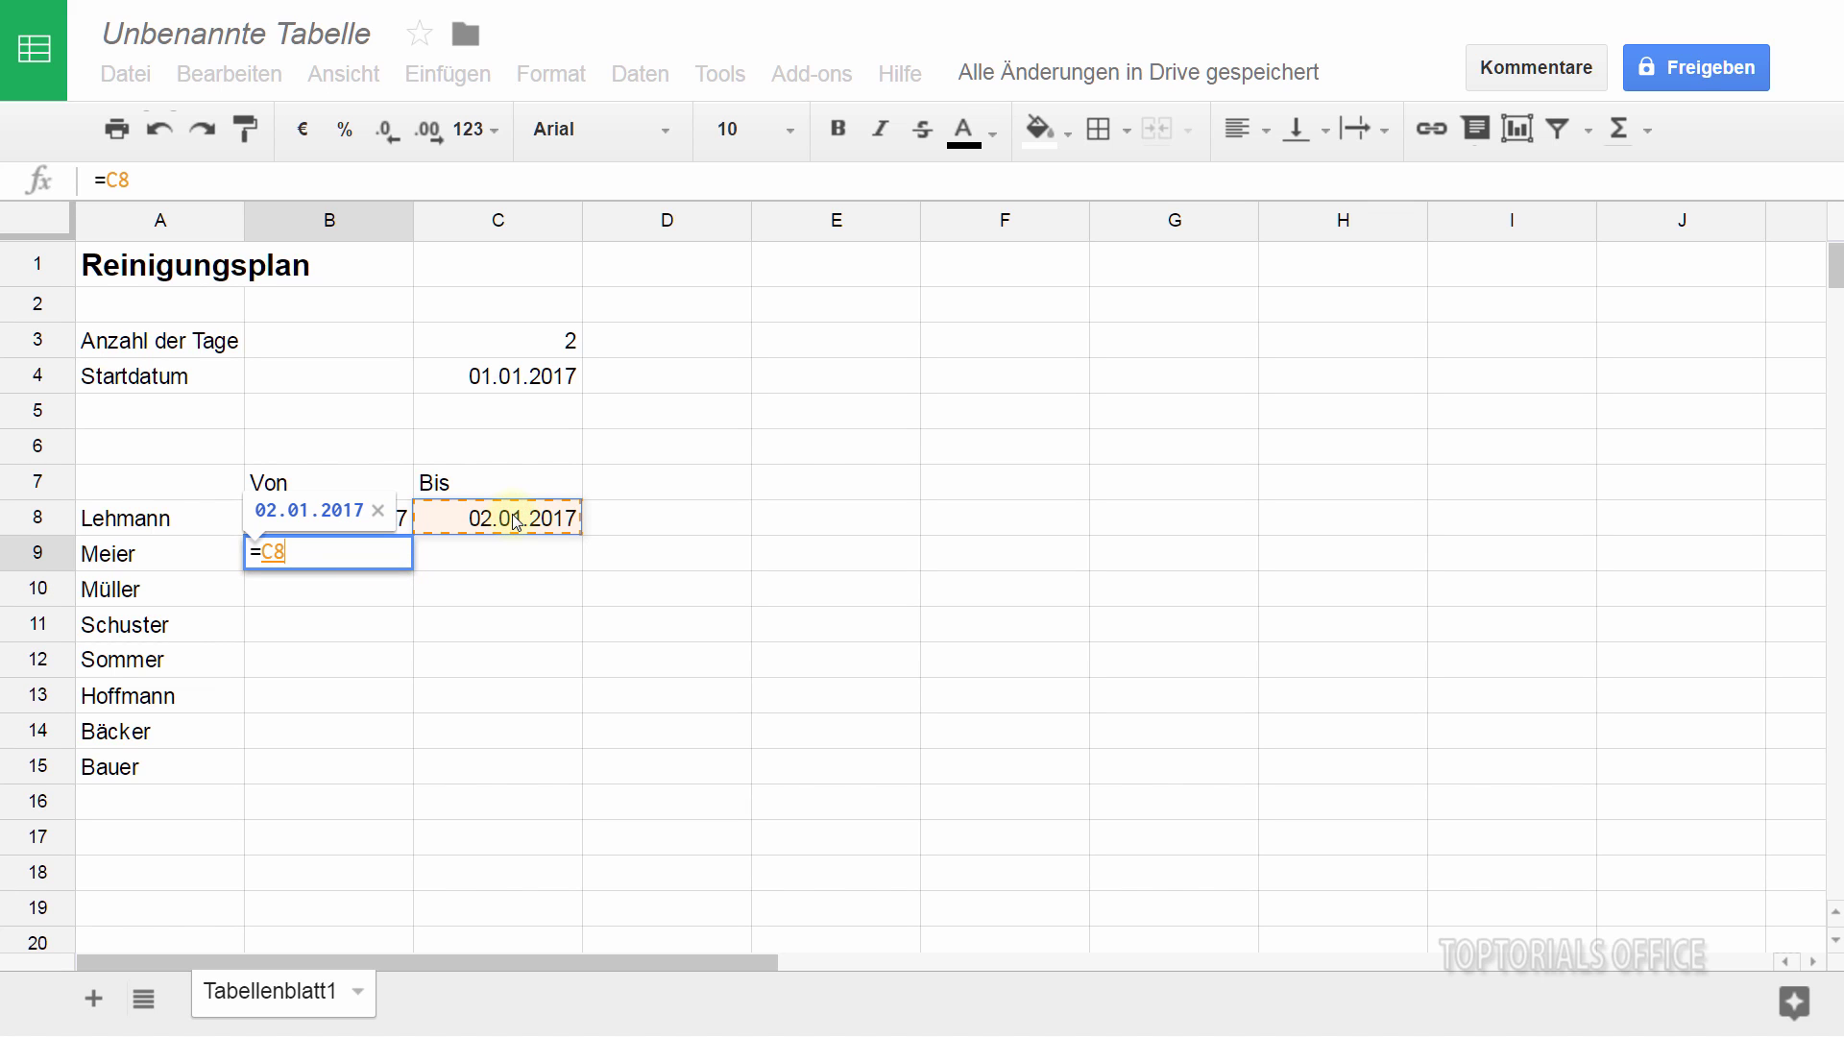
pyautogui.write('+1')
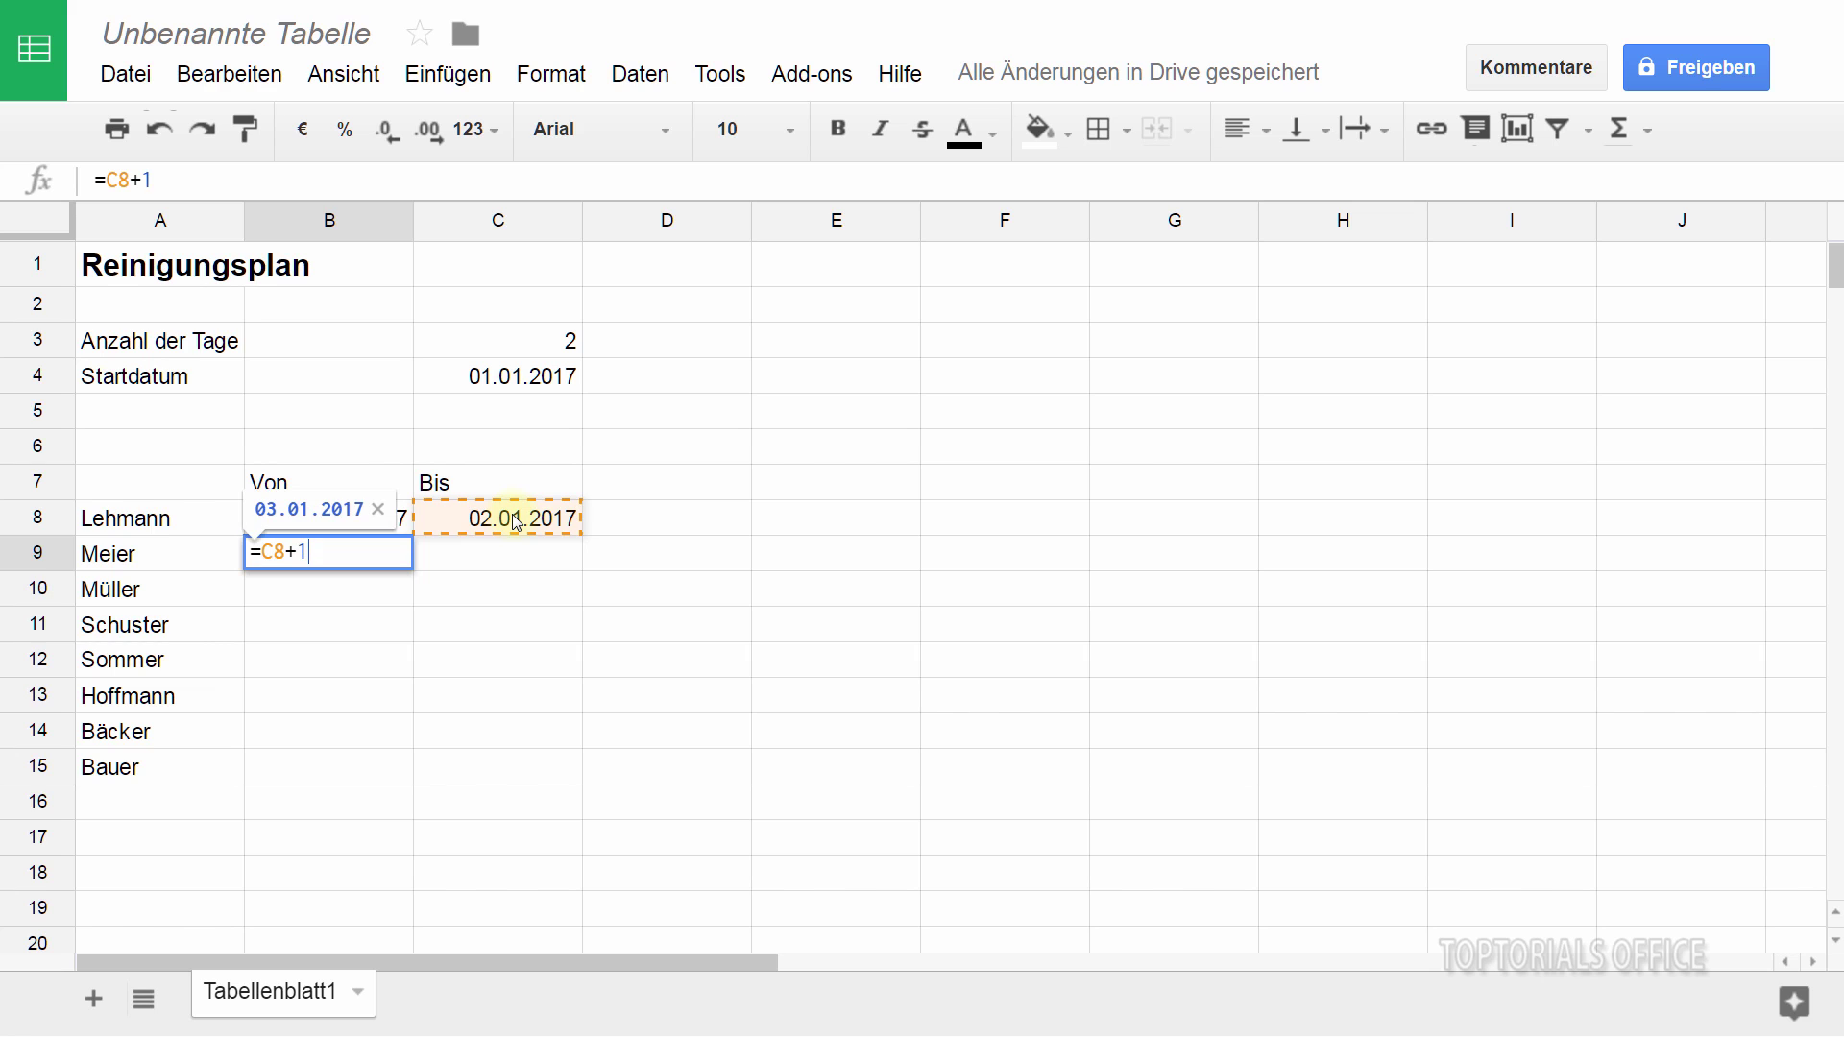
pyautogui.press('Return')
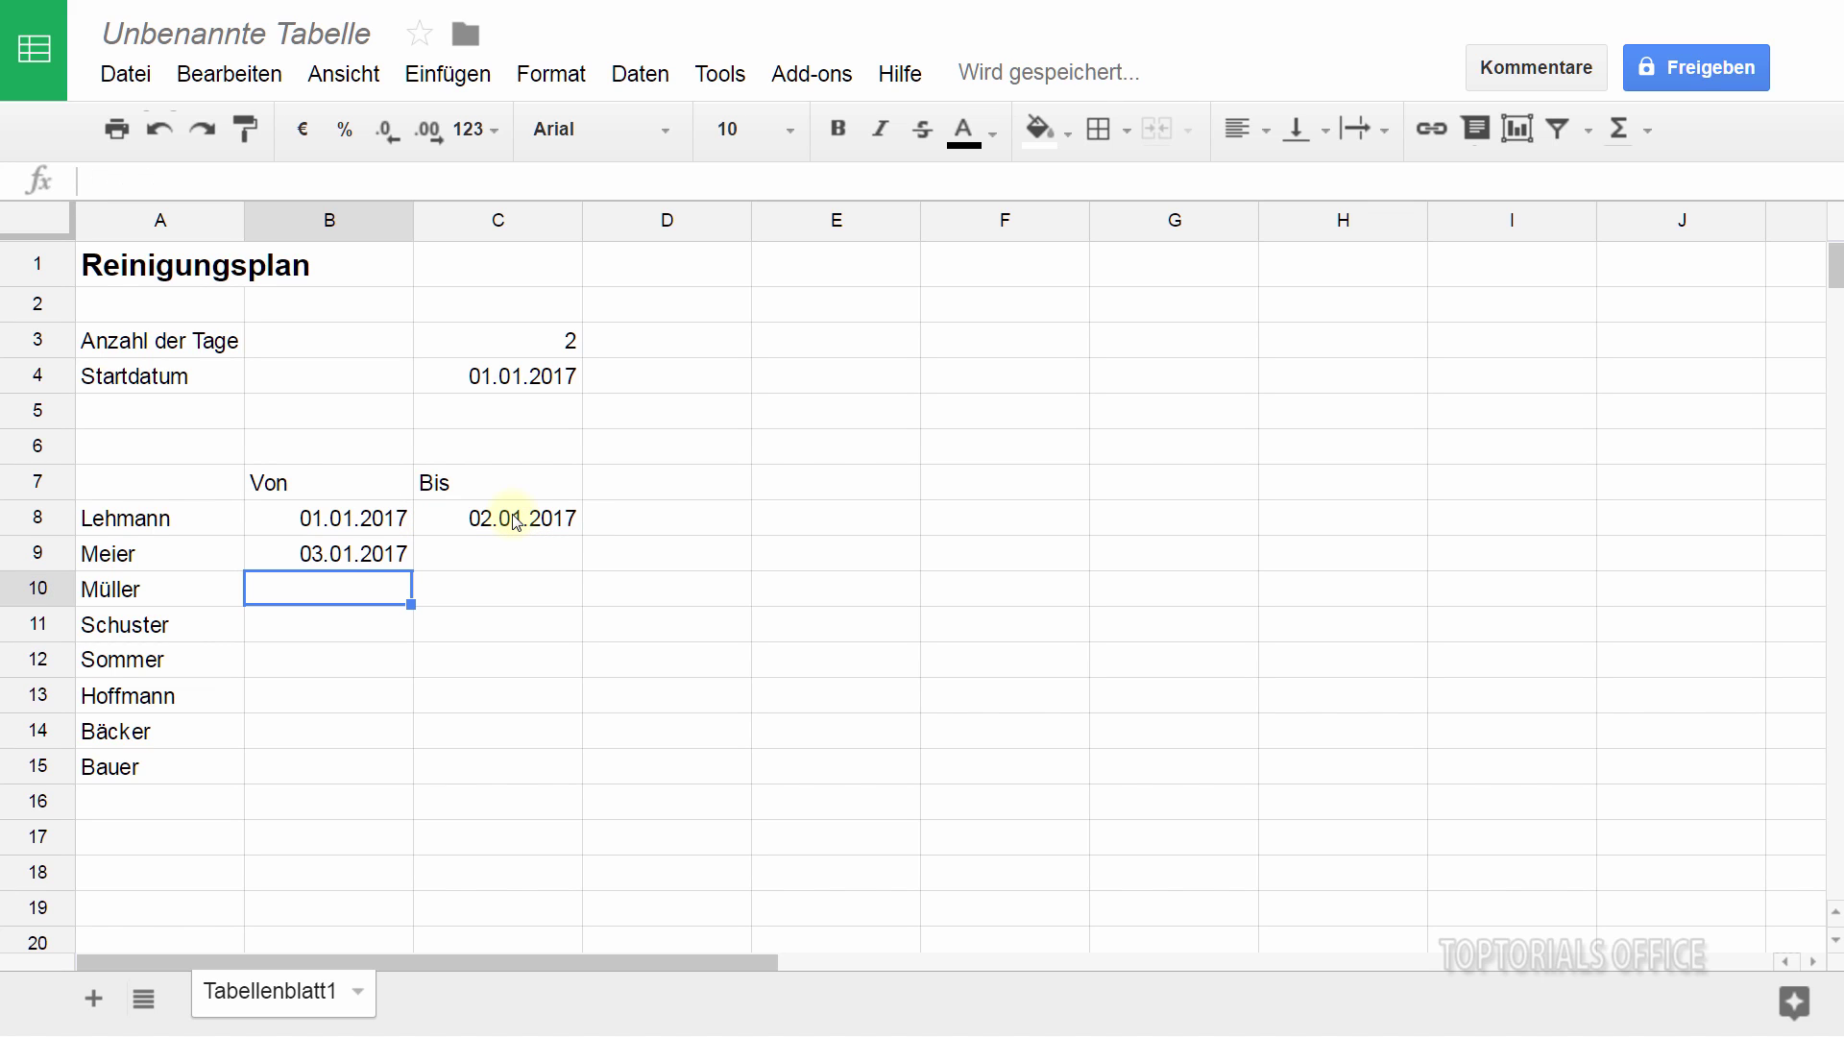
pyautogui.click(335, 557)
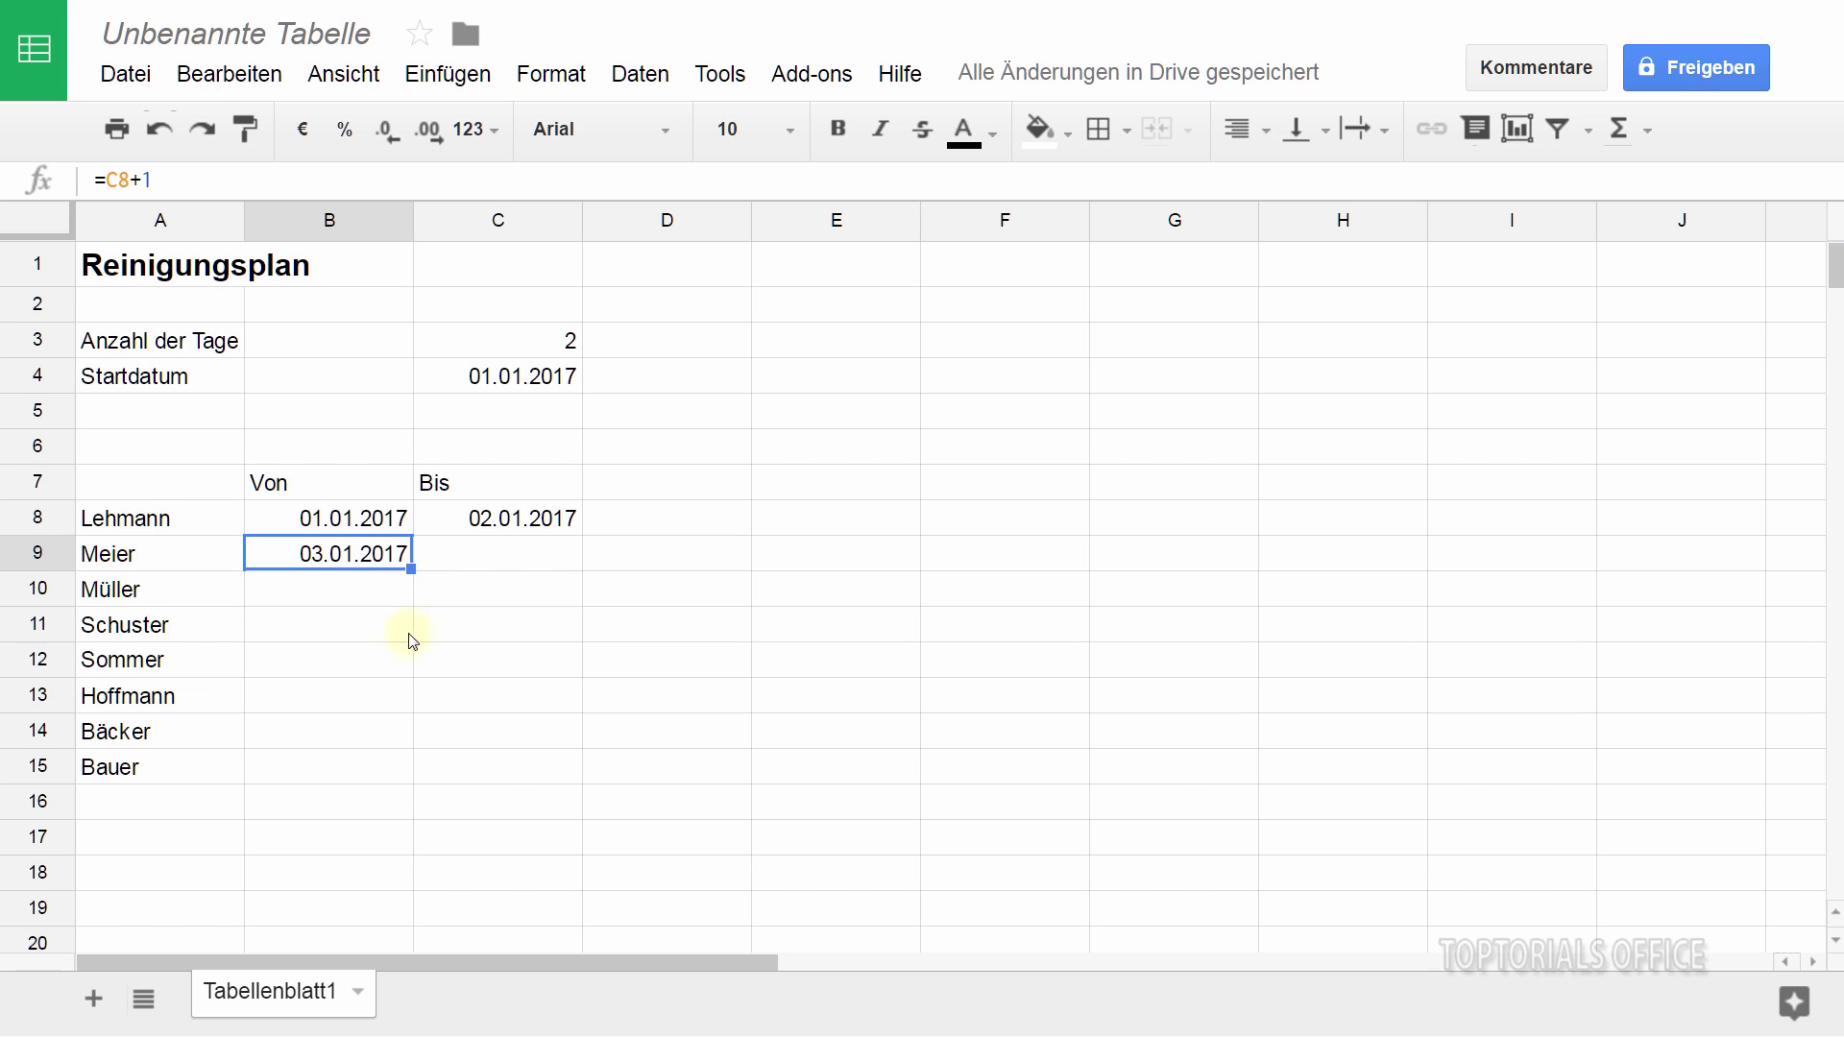
pyautogui.moveTo(410, 569); pyautogui.dragTo(415, 767)
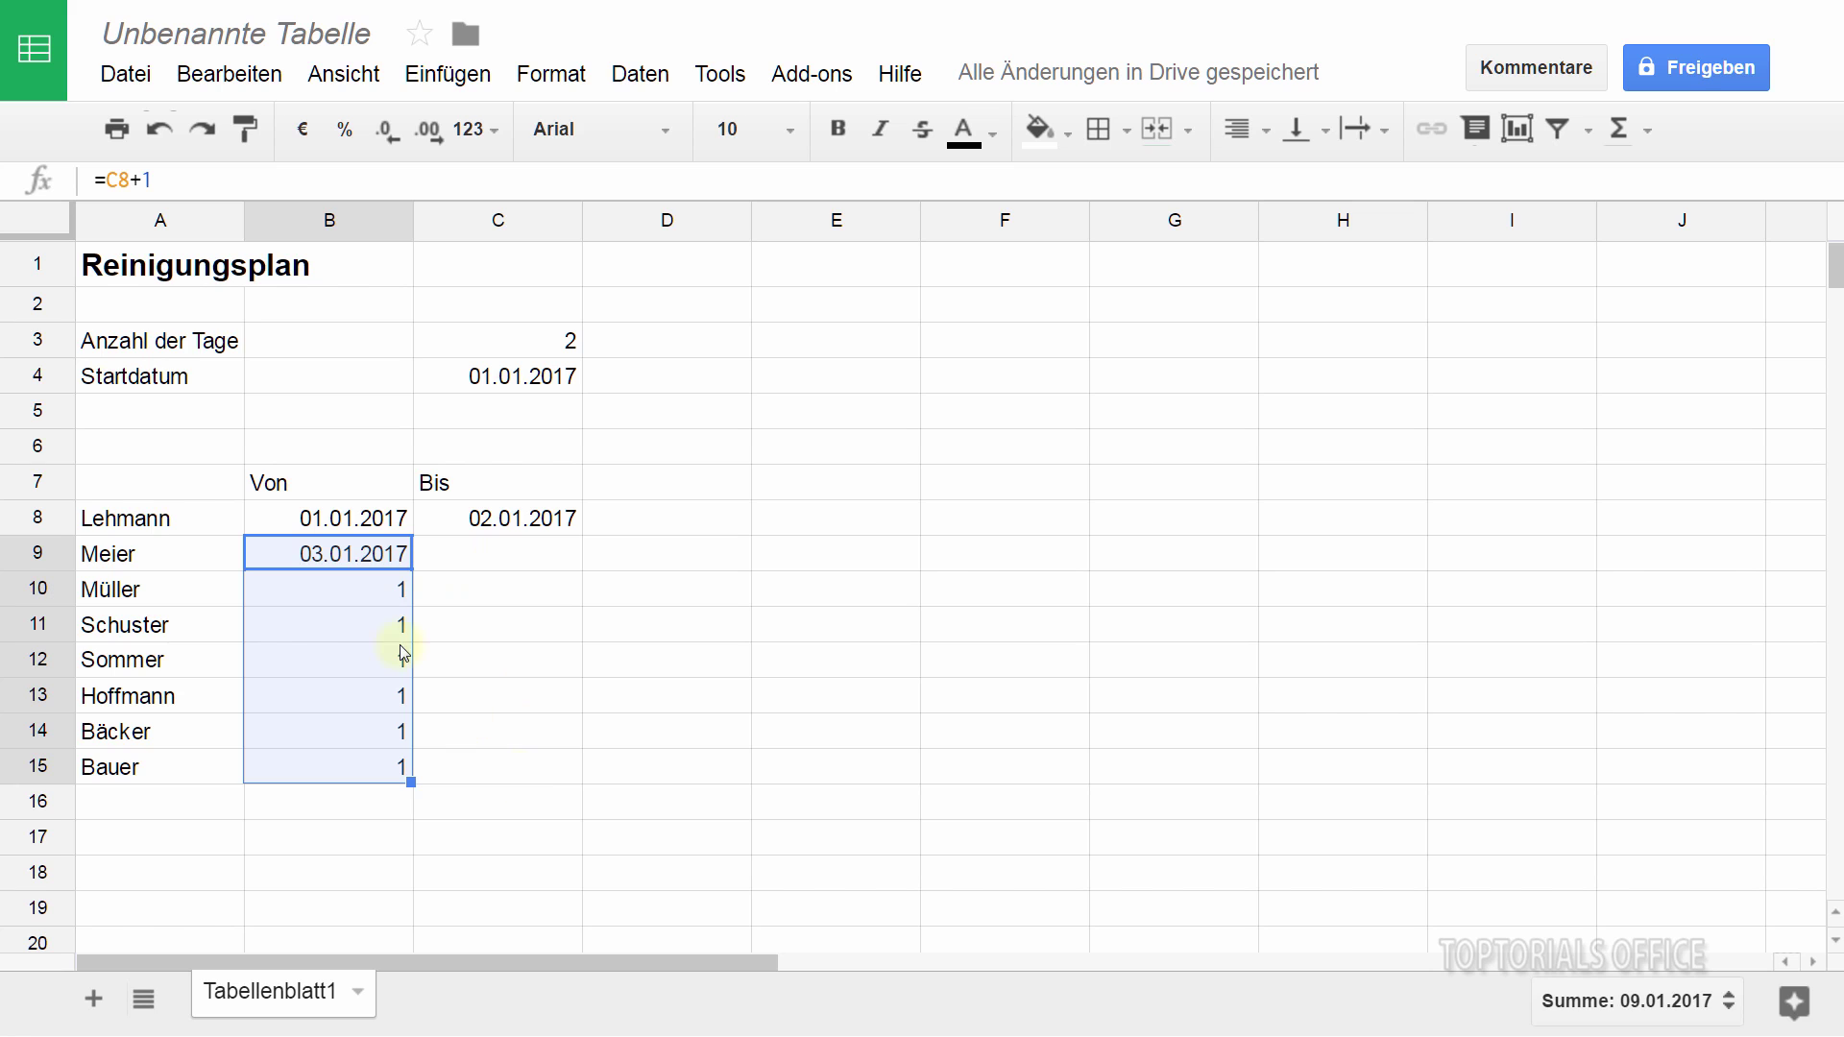
# Step: Verify B9 and B10 reference C8 and C9, then fill C8's Bis formula downward
pyautogui.click(327, 554)
pyautogui.doubleClick(327, 553)
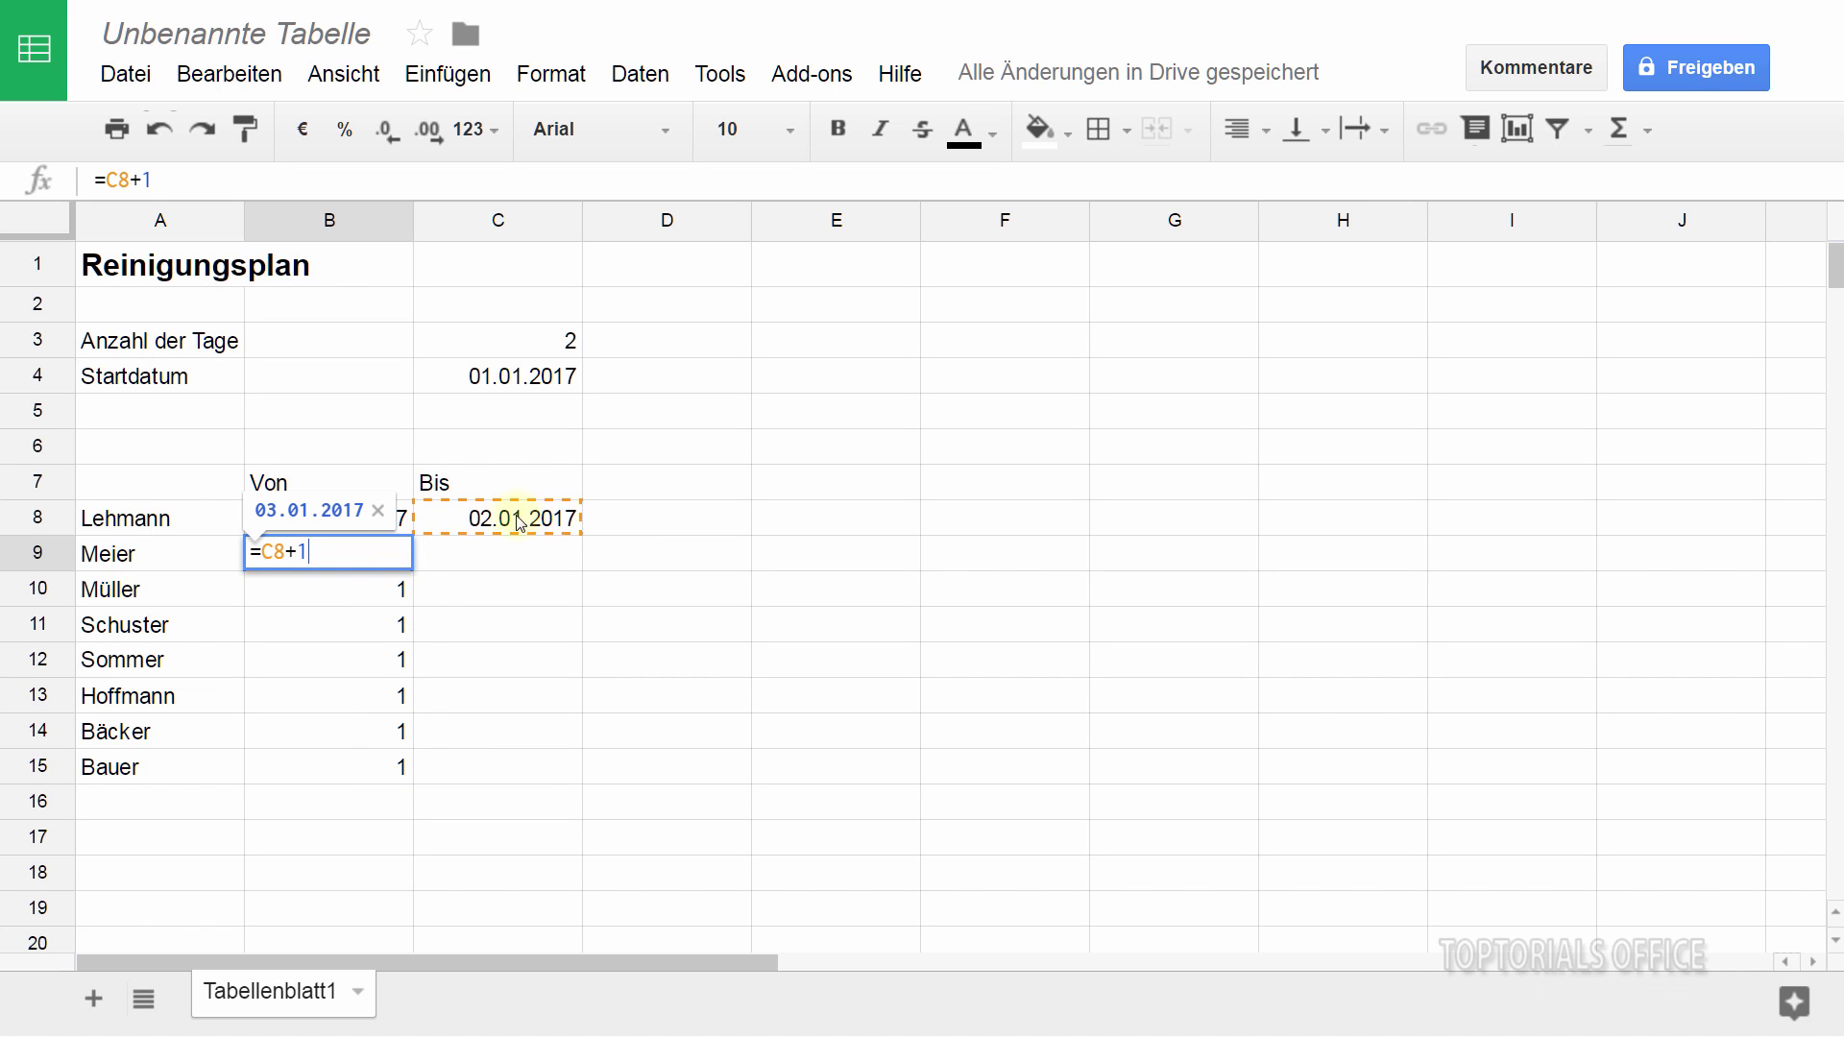
pyautogui.press('Return')
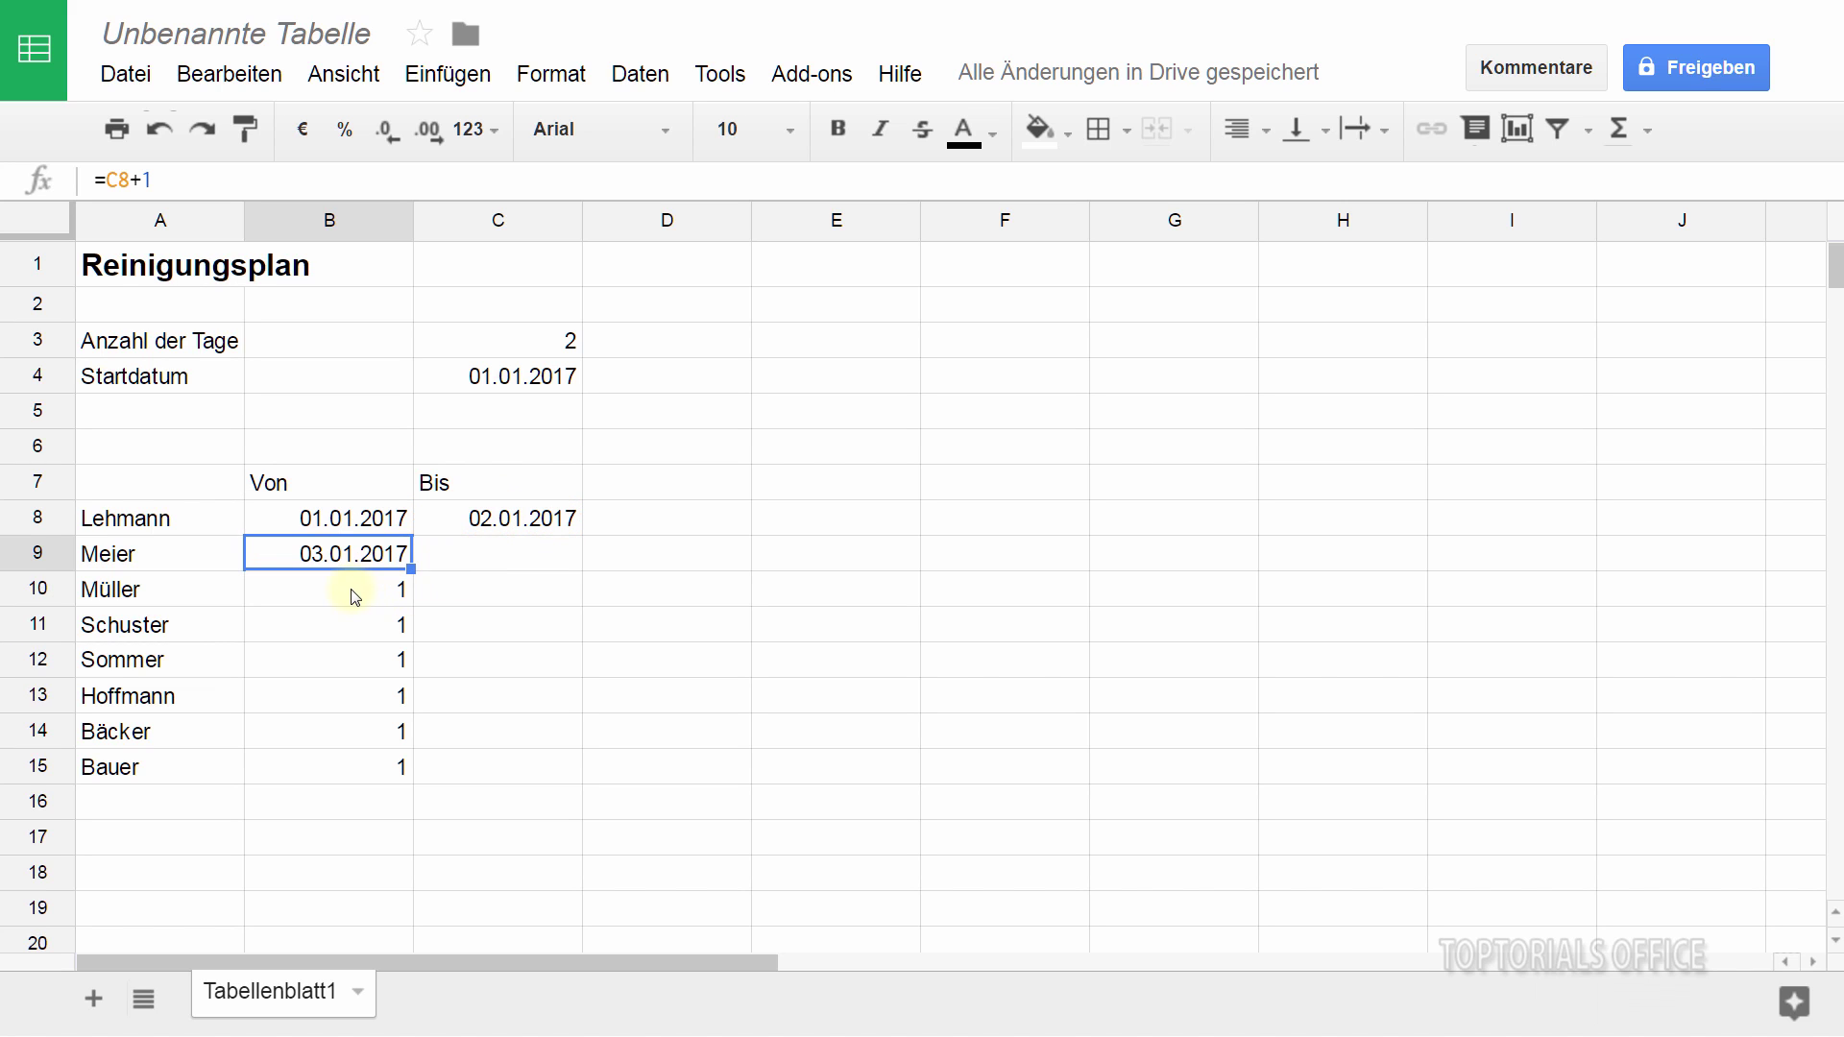
pyautogui.doubleClick(336, 590)
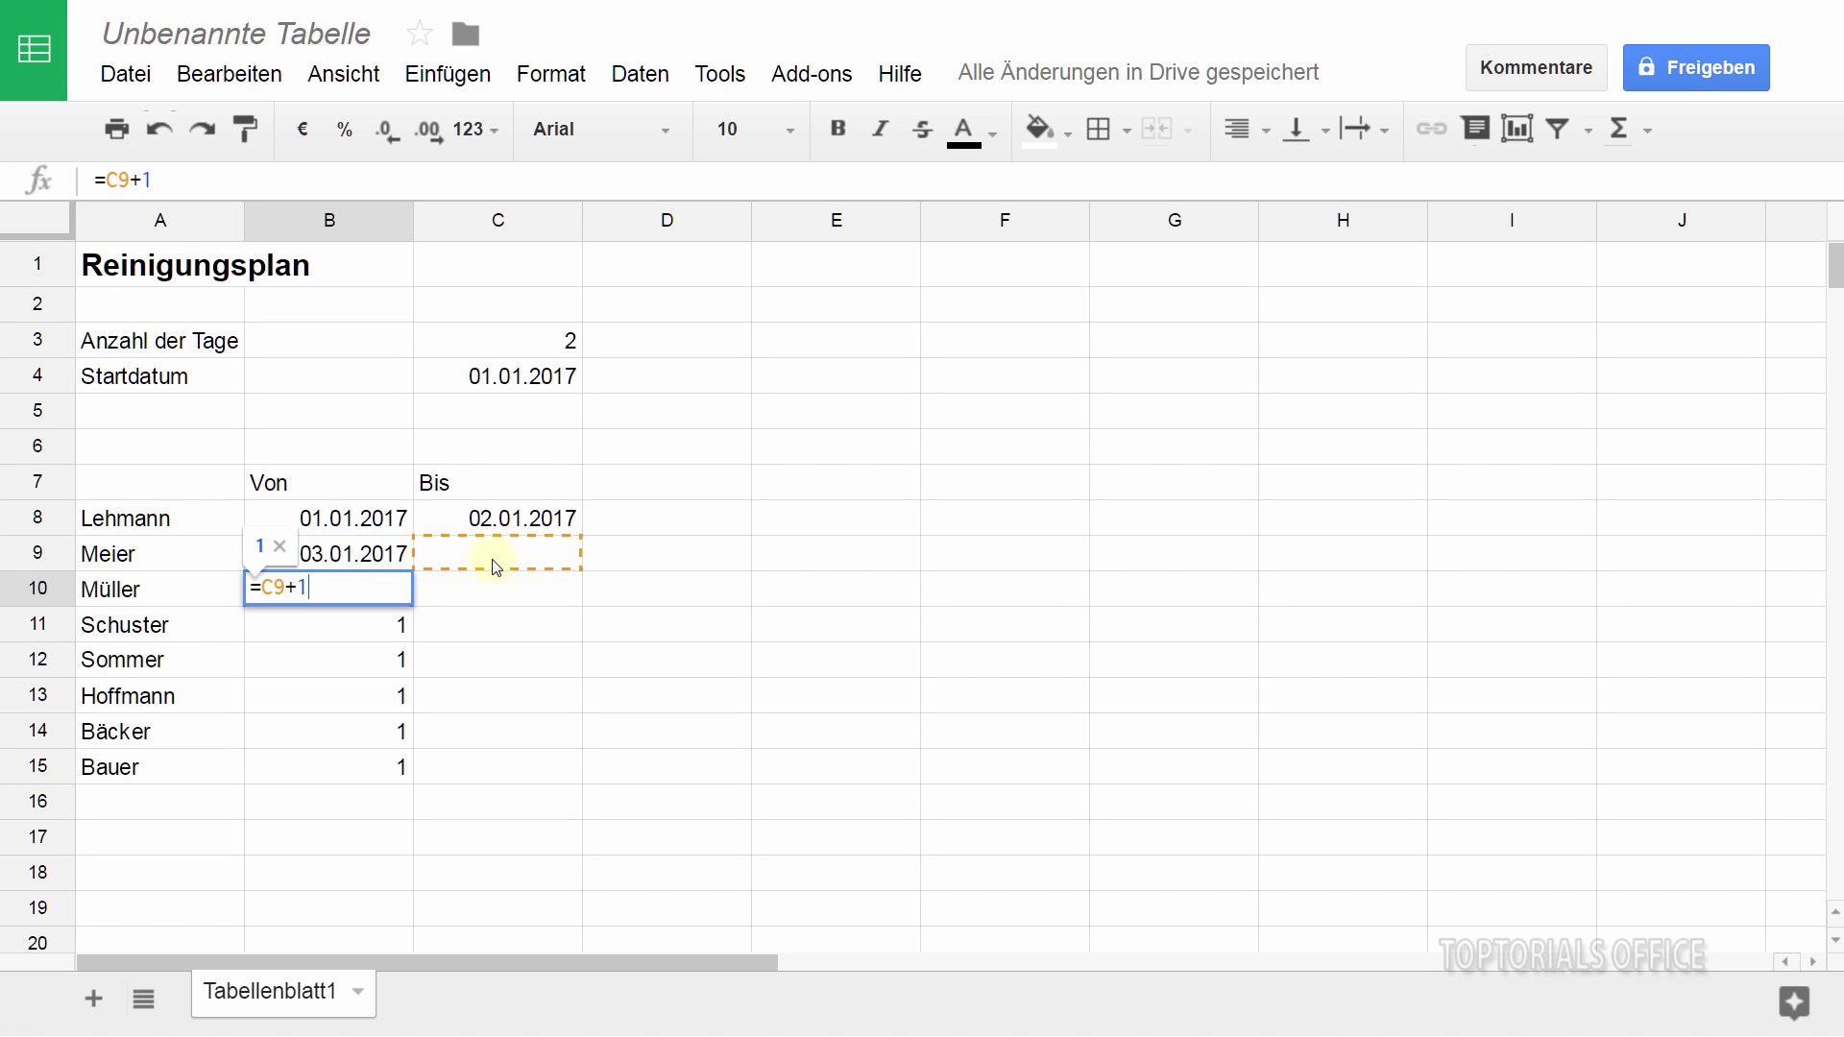
pyautogui.press('Escape')
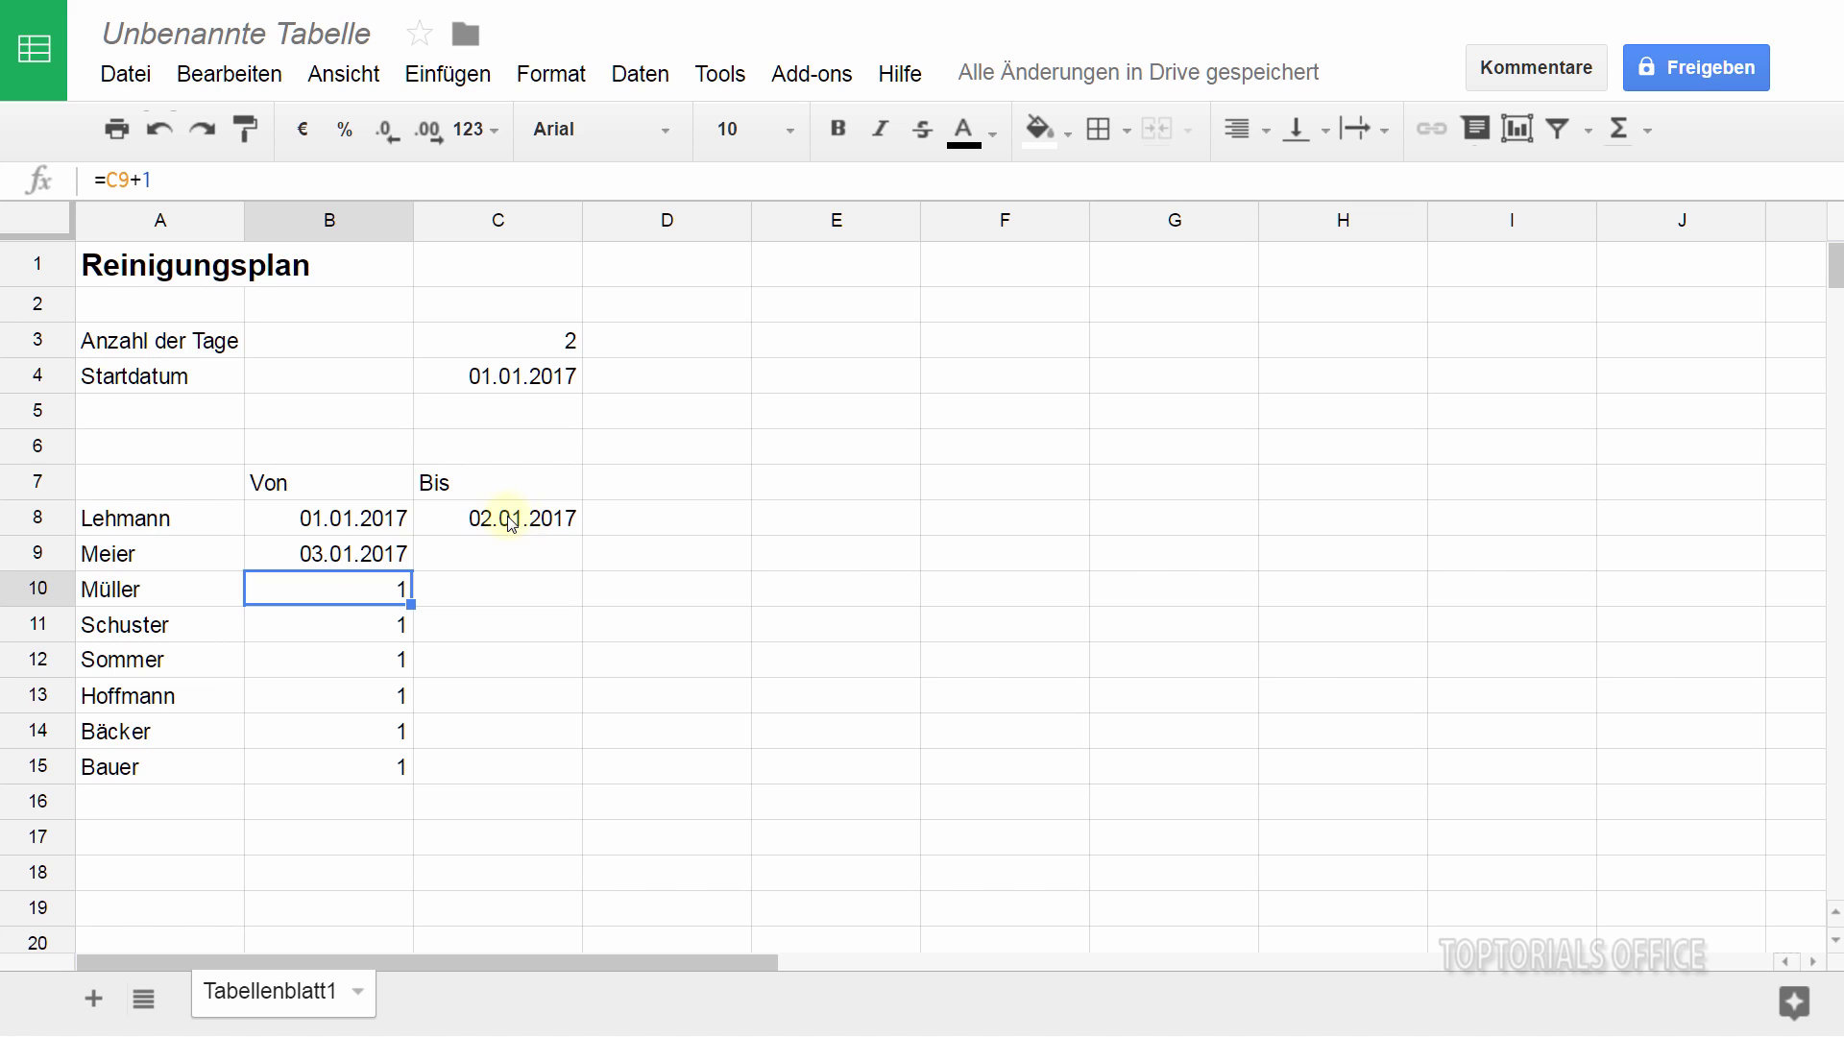
pyautogui.click(509, 518)
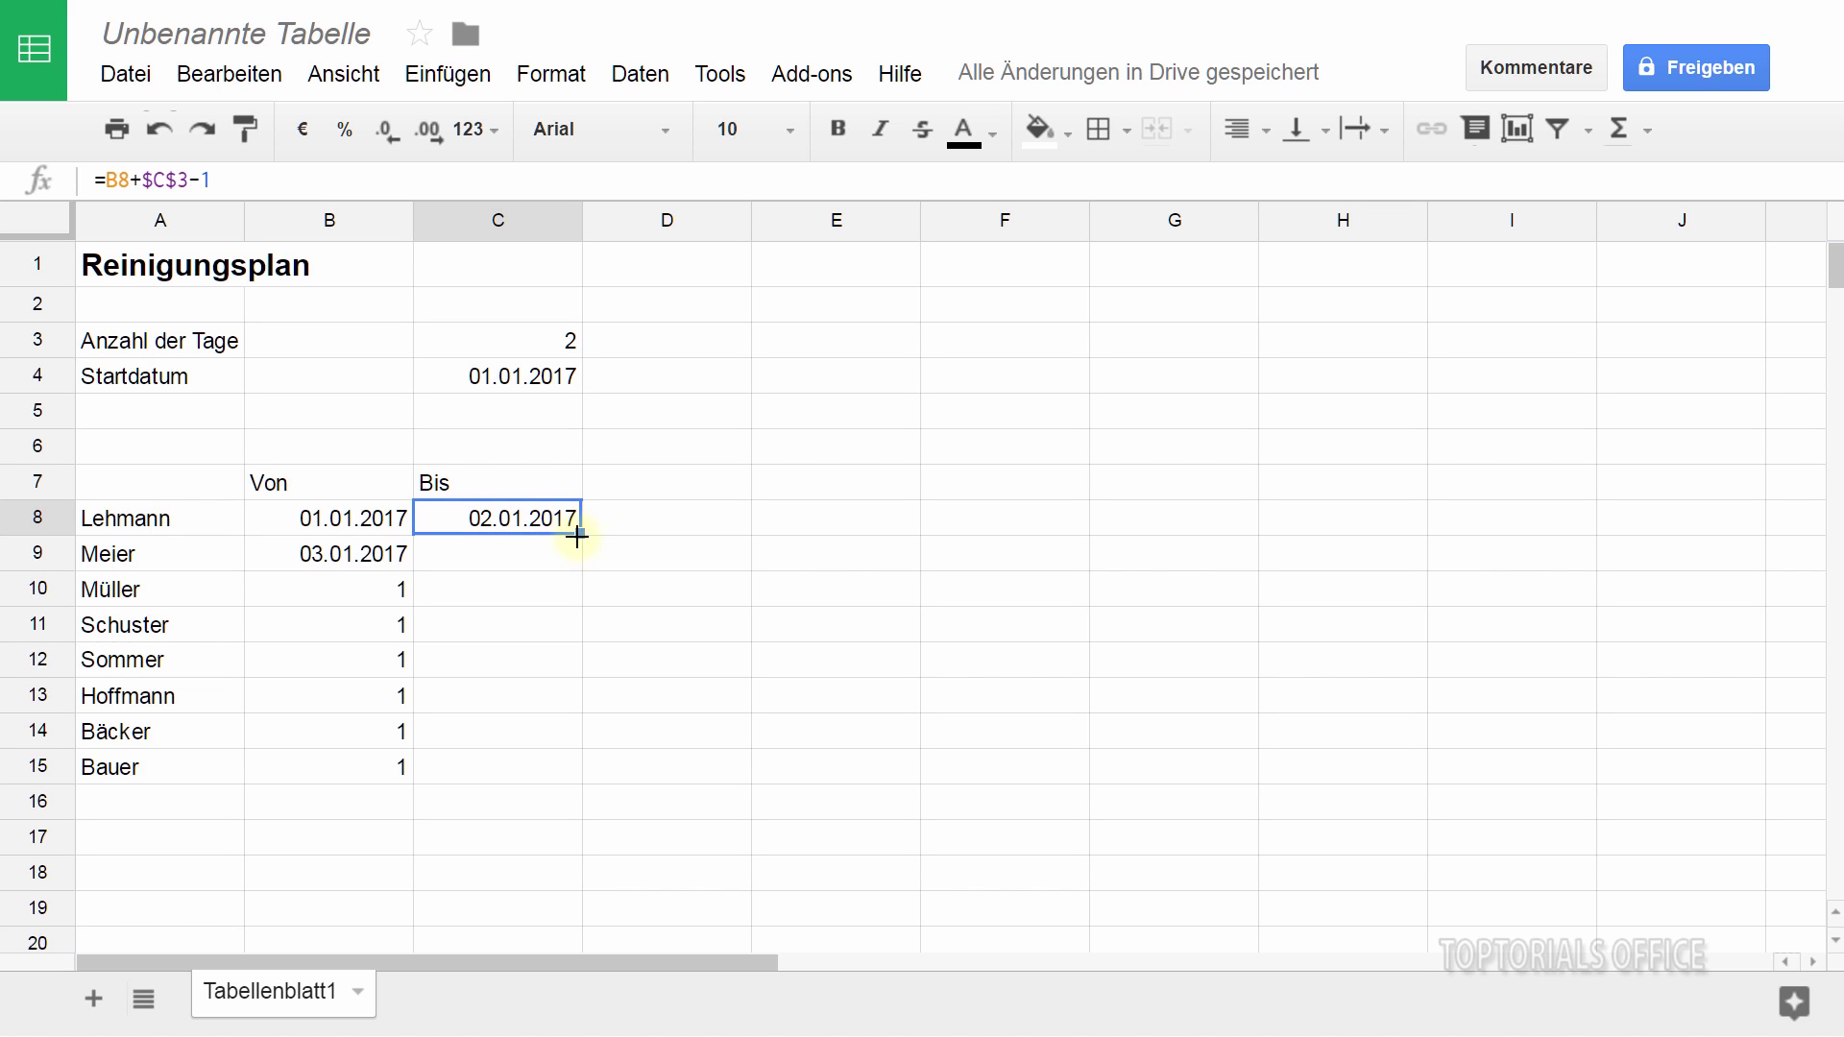
pyautogui.moveTo(580, 534); pyautogui.dragTo(594, 757)
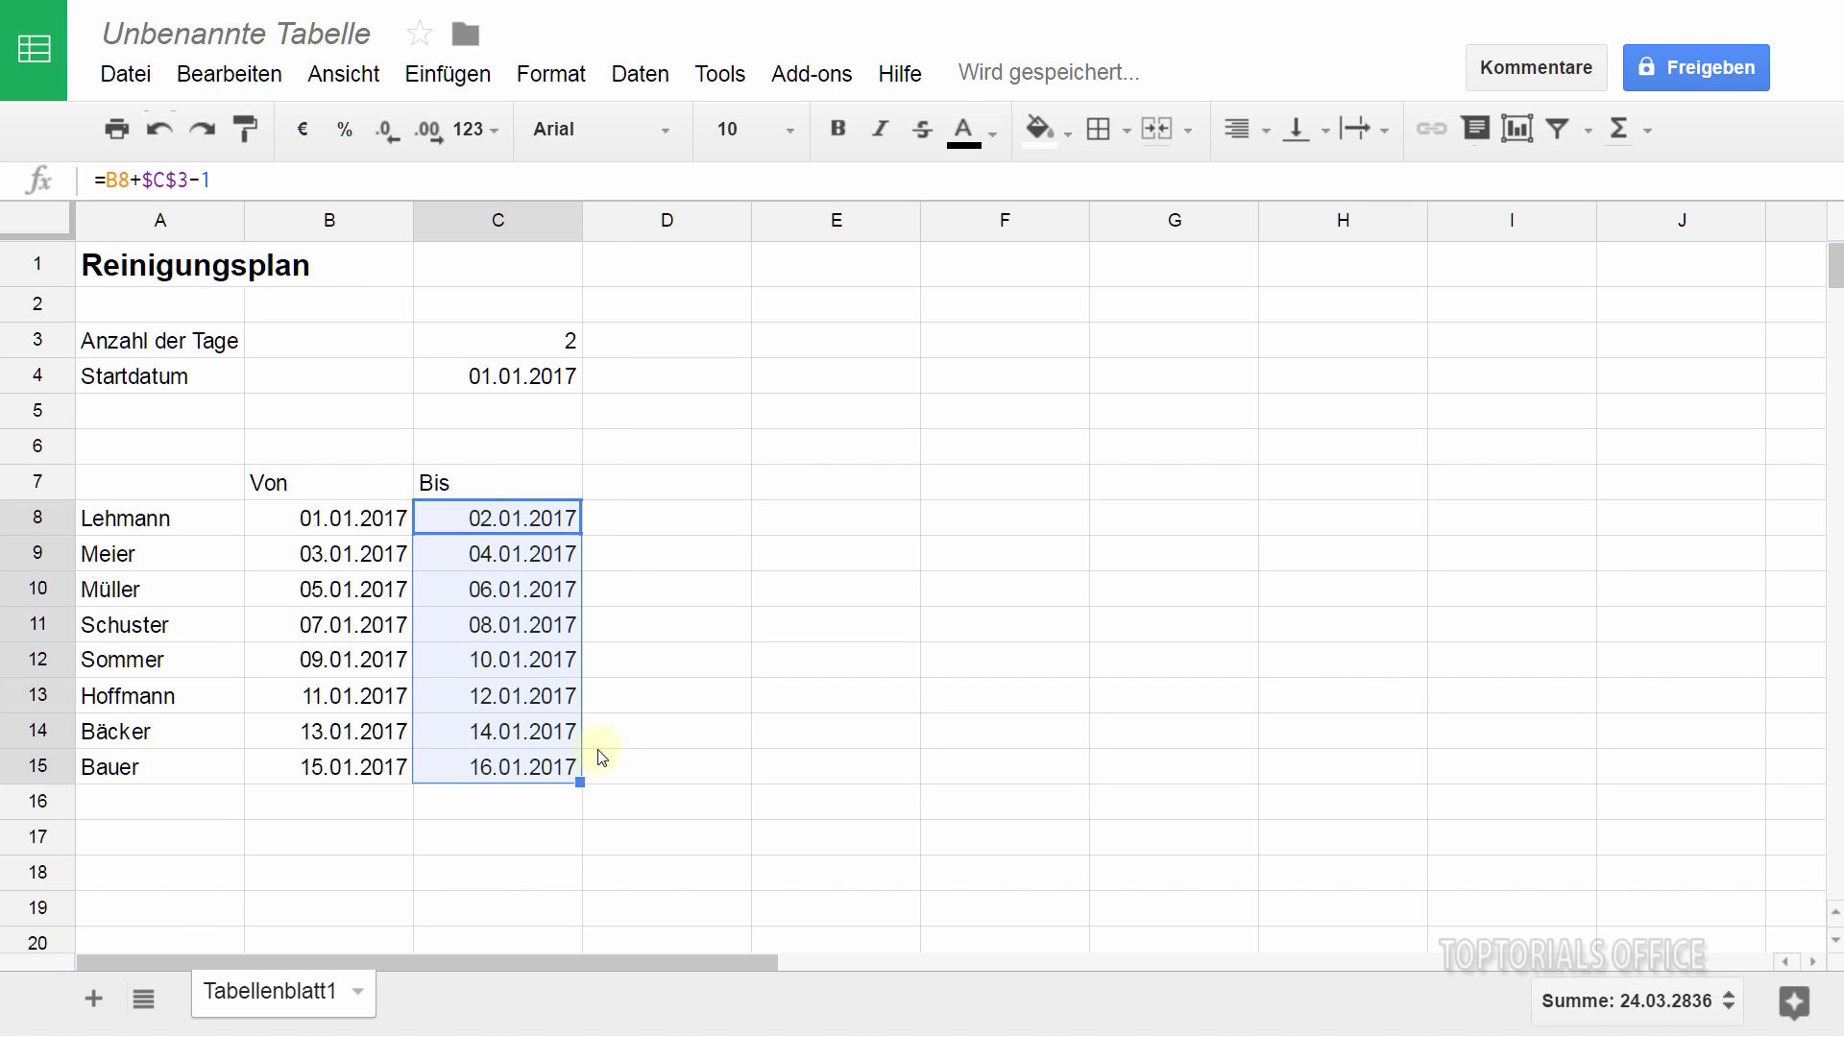
# Step: Check the Von and Bis formulas for Lehmann, Meier, Müller and Bauer
pyautogui.click(358, 527)
pyautogui.click(465, 519)
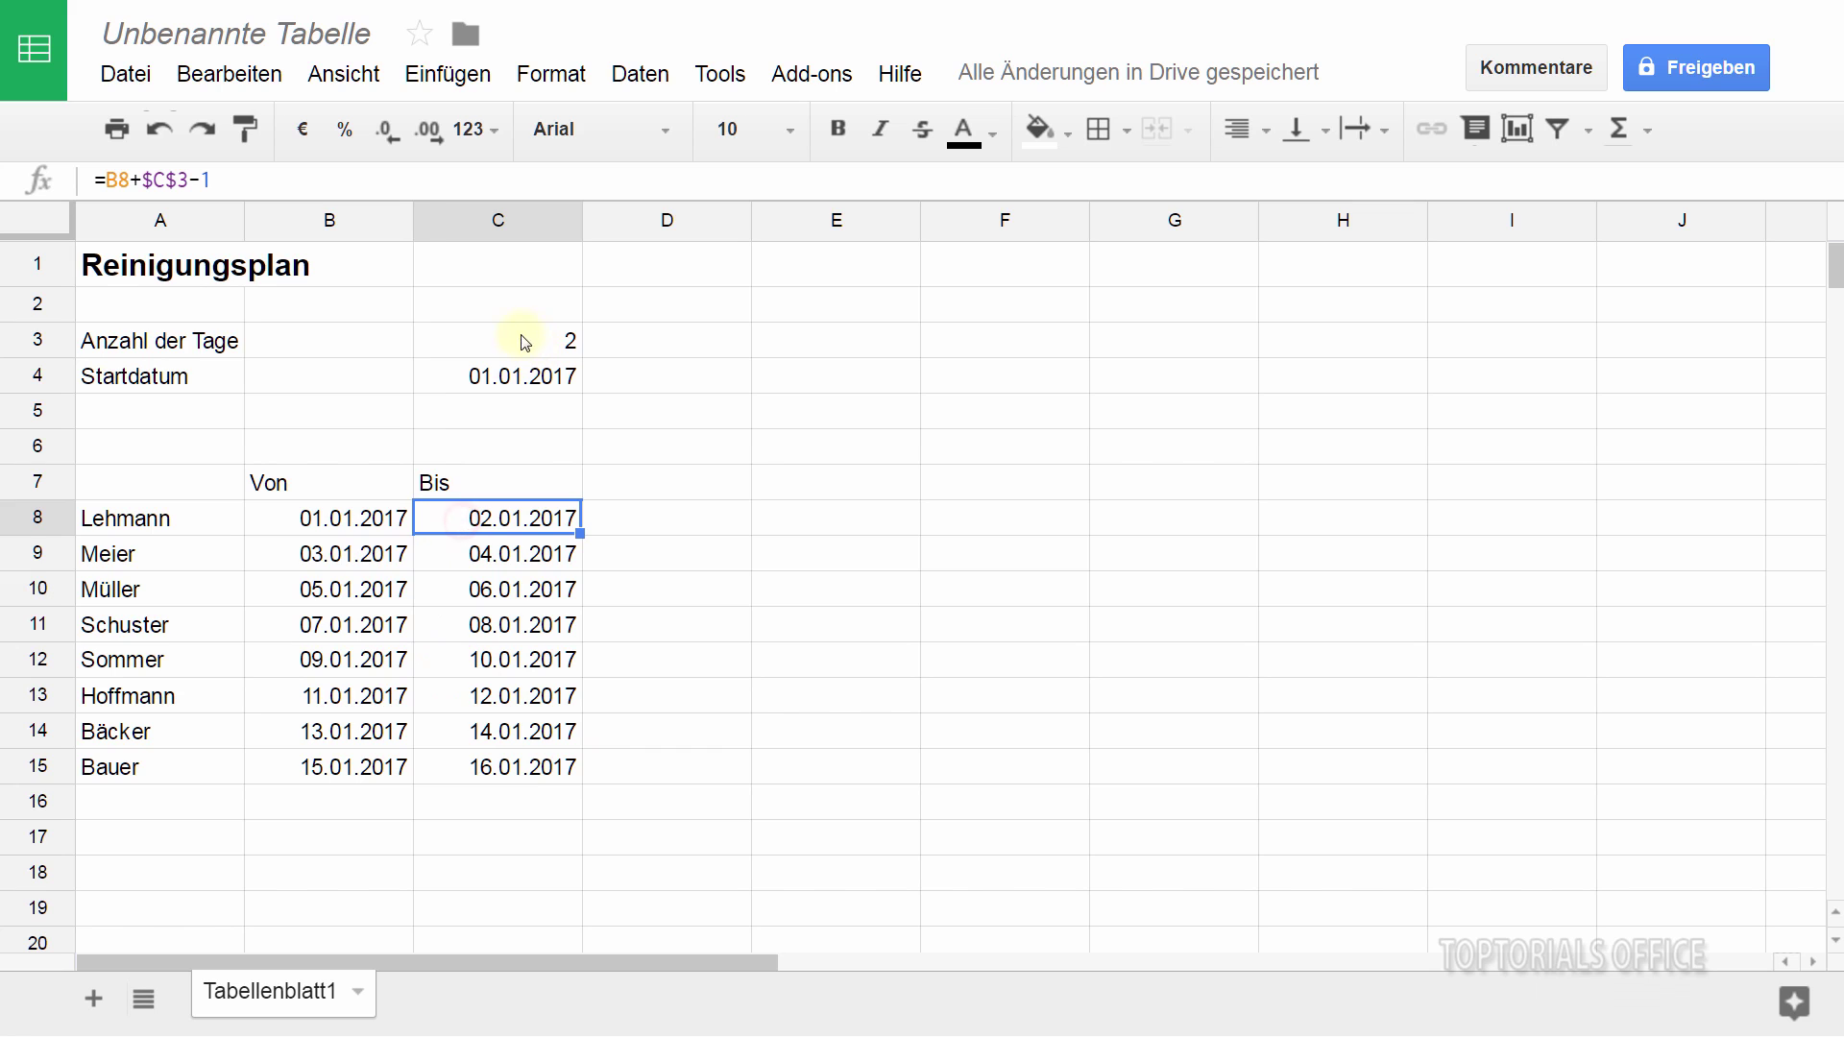
pyautogui.click(331, 553)
pyautogui.click(494, 553)
pyautogui.click(365, 583)
pyautogui.click(468, 596)
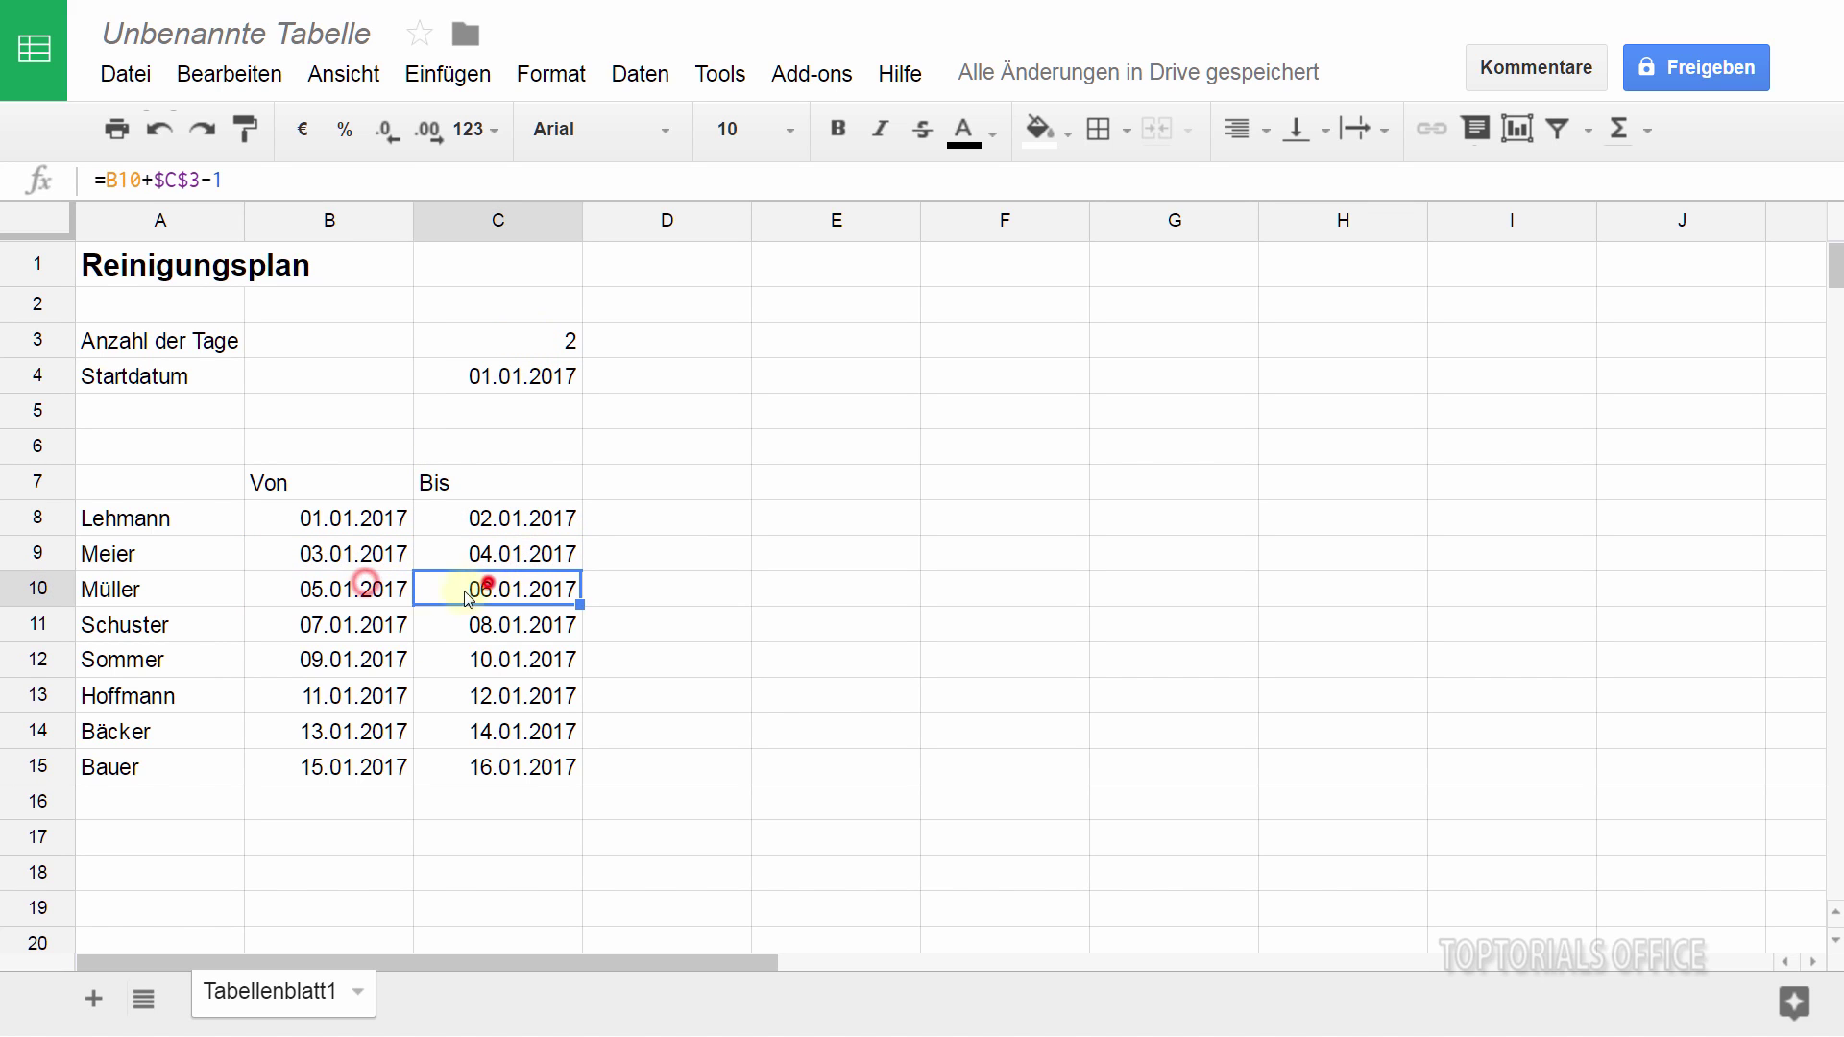
pyautogui.click(337, 765)
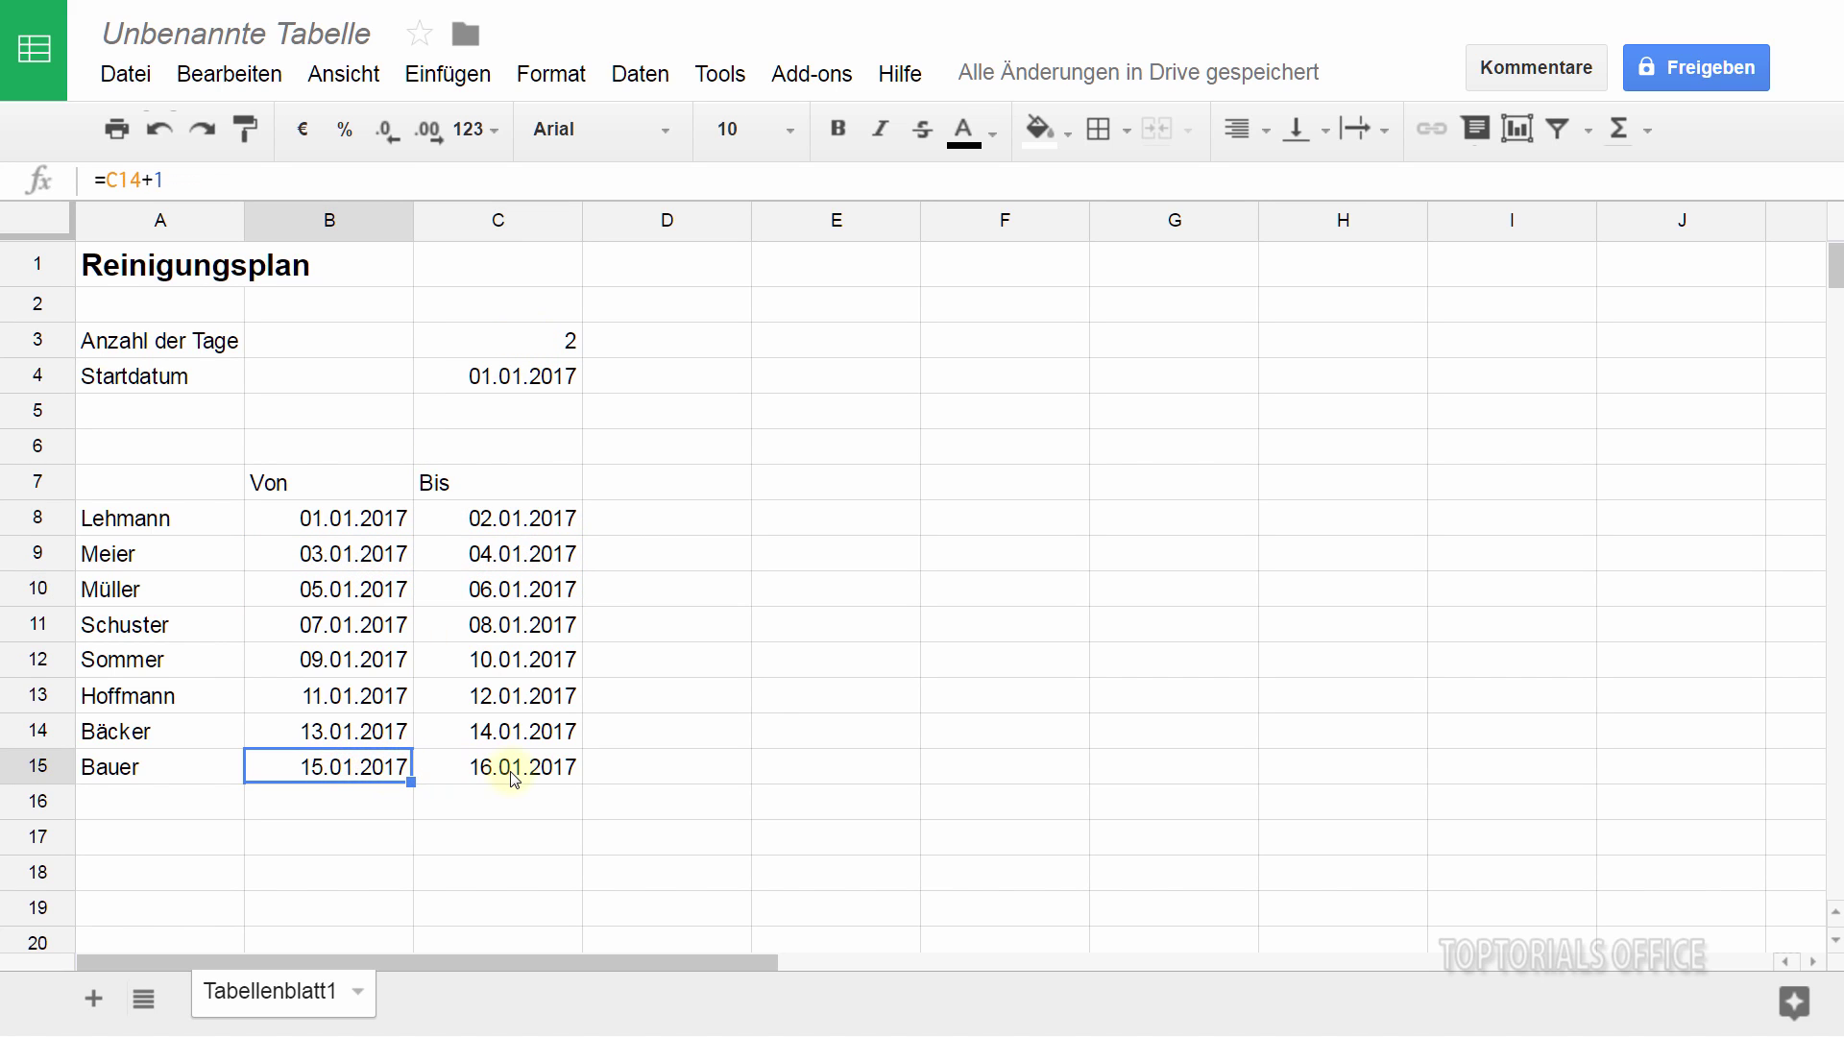
pyautogui.click(514, 779)
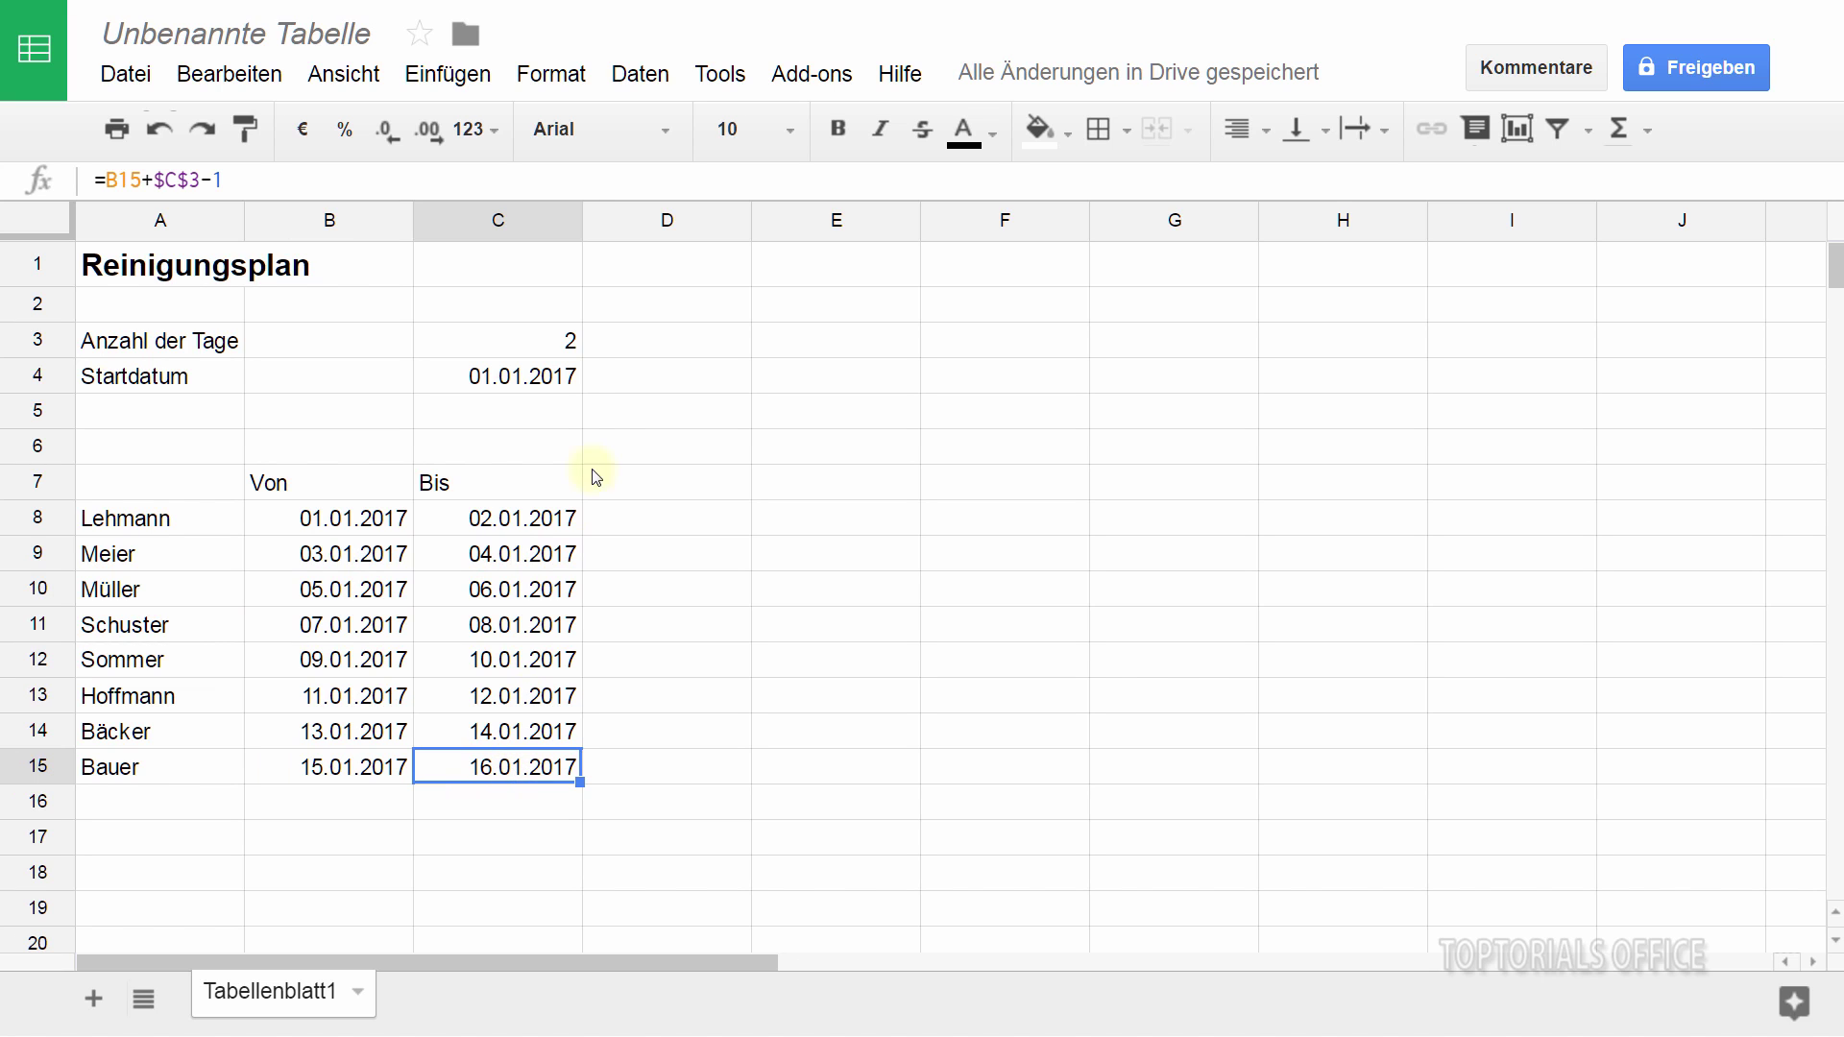
# Step: Reset the day count in C3 to 1 and confirm B8 still reads =C4
pyautogui.click(562, 341)
pyautogui.write('1')
pyautogui.press('Return')
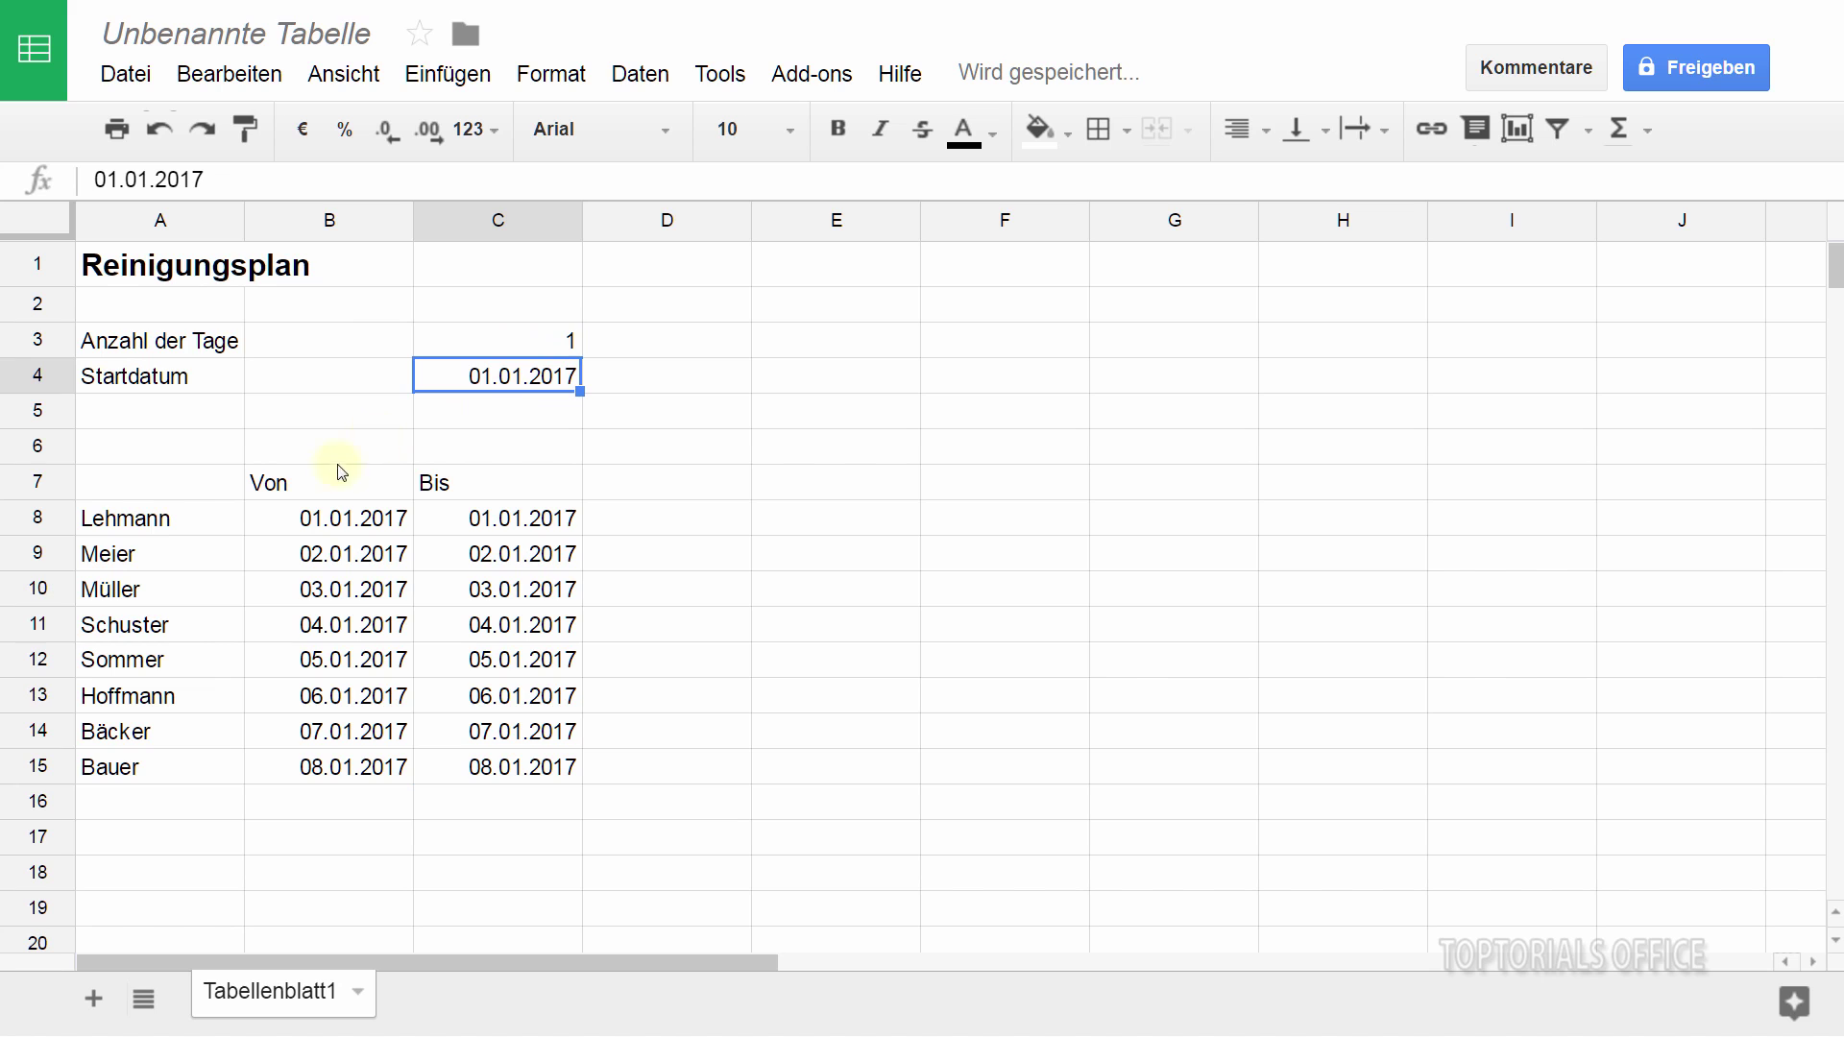
pyautogui.click(529, 341)
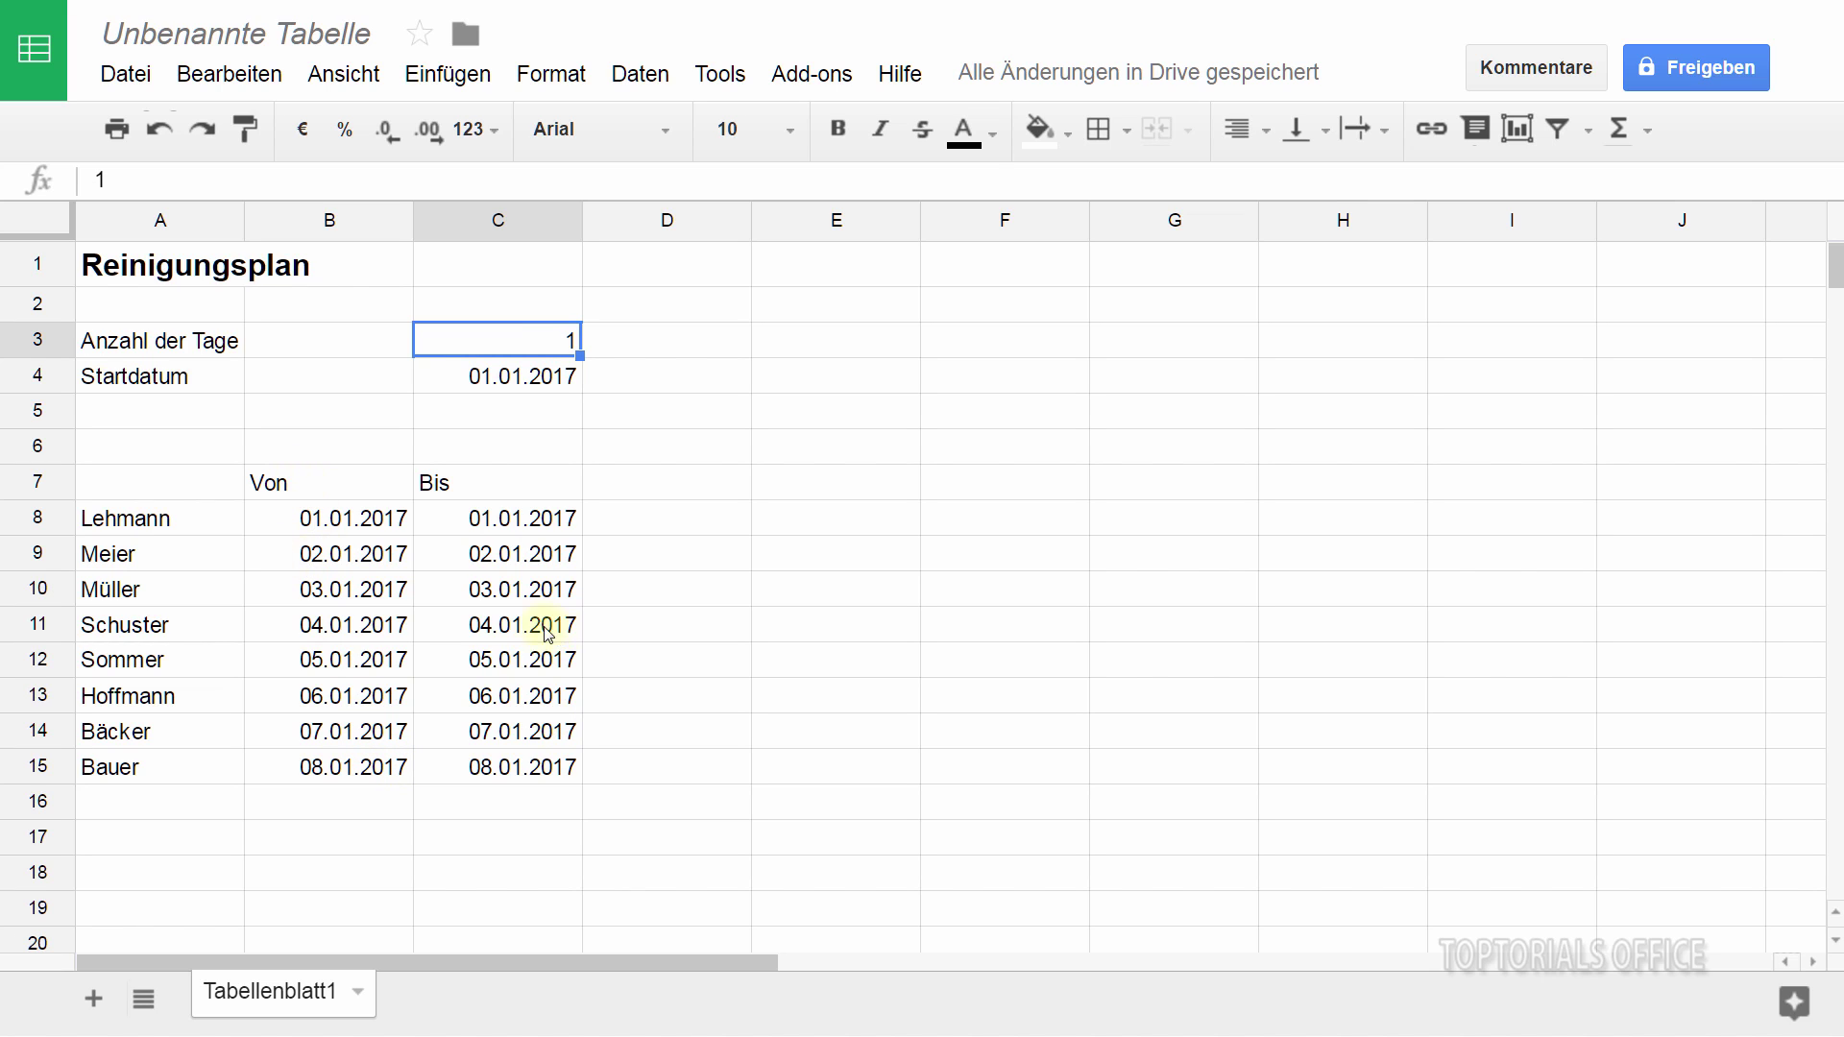
pyautogui.click(322, 519)
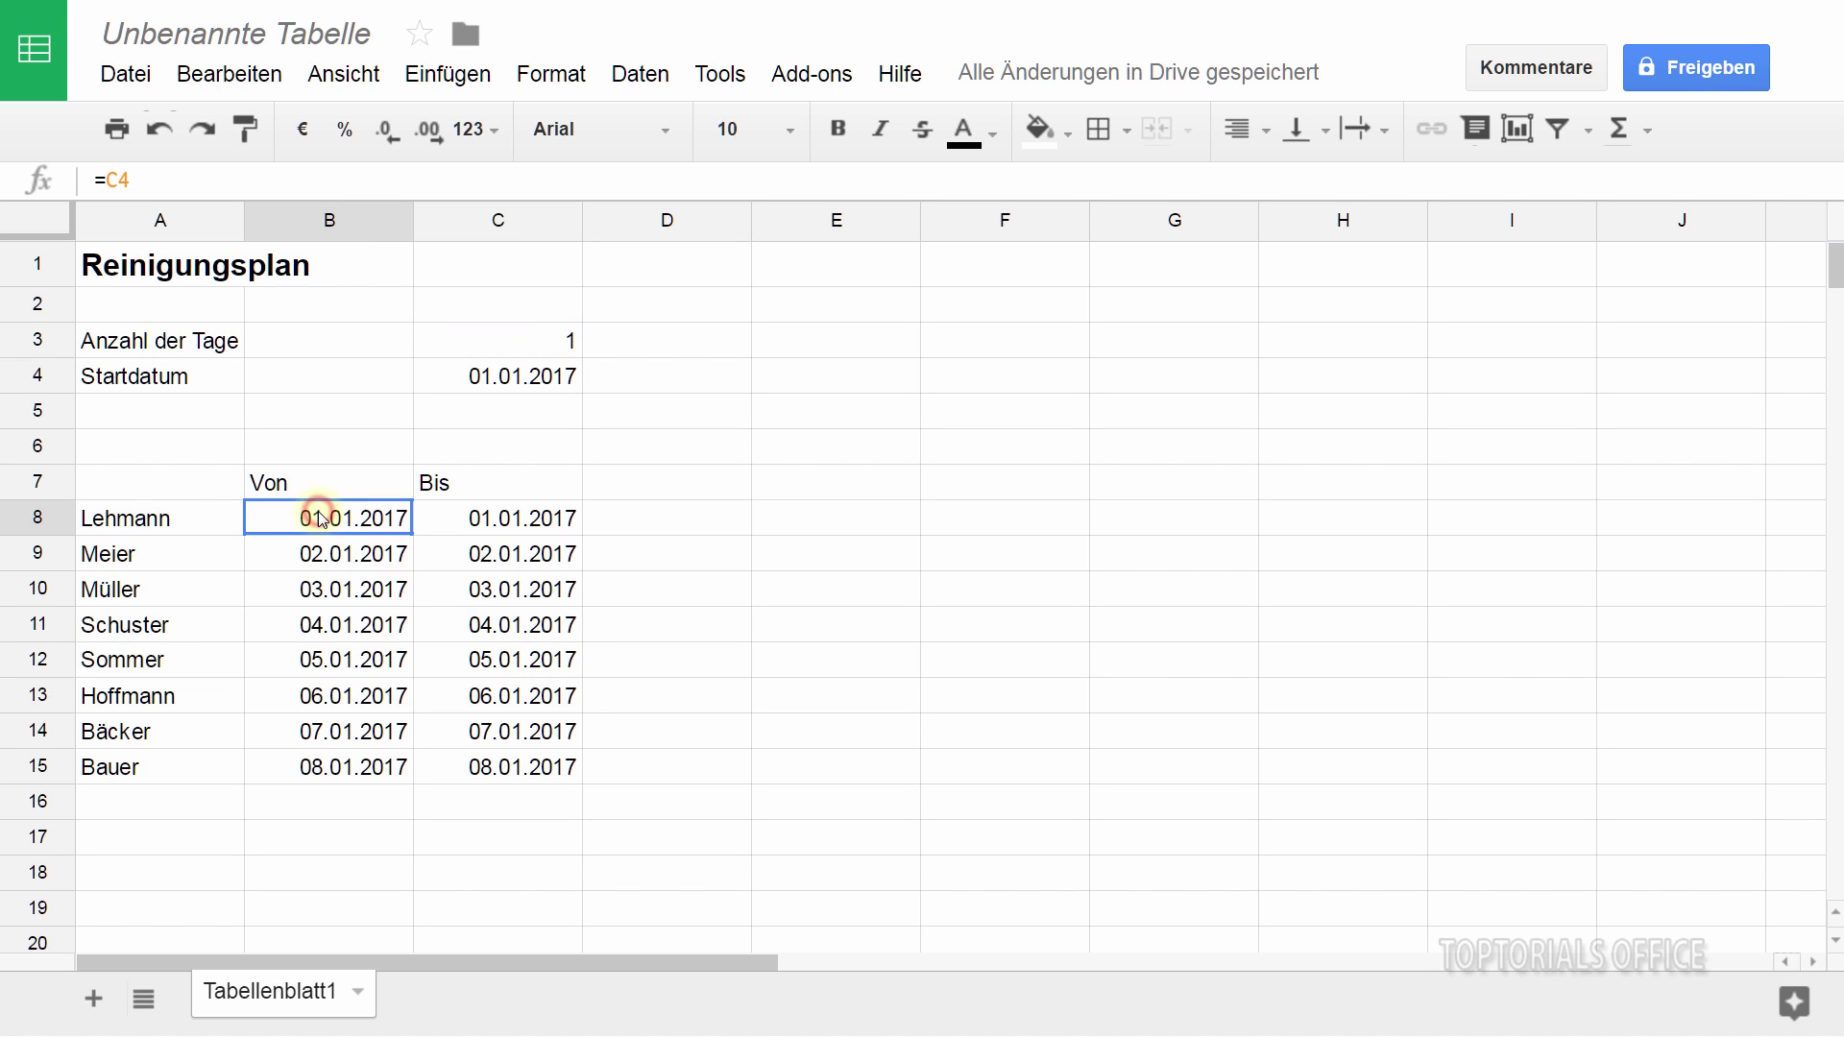
pyautogui.doubleClick(320, 517)
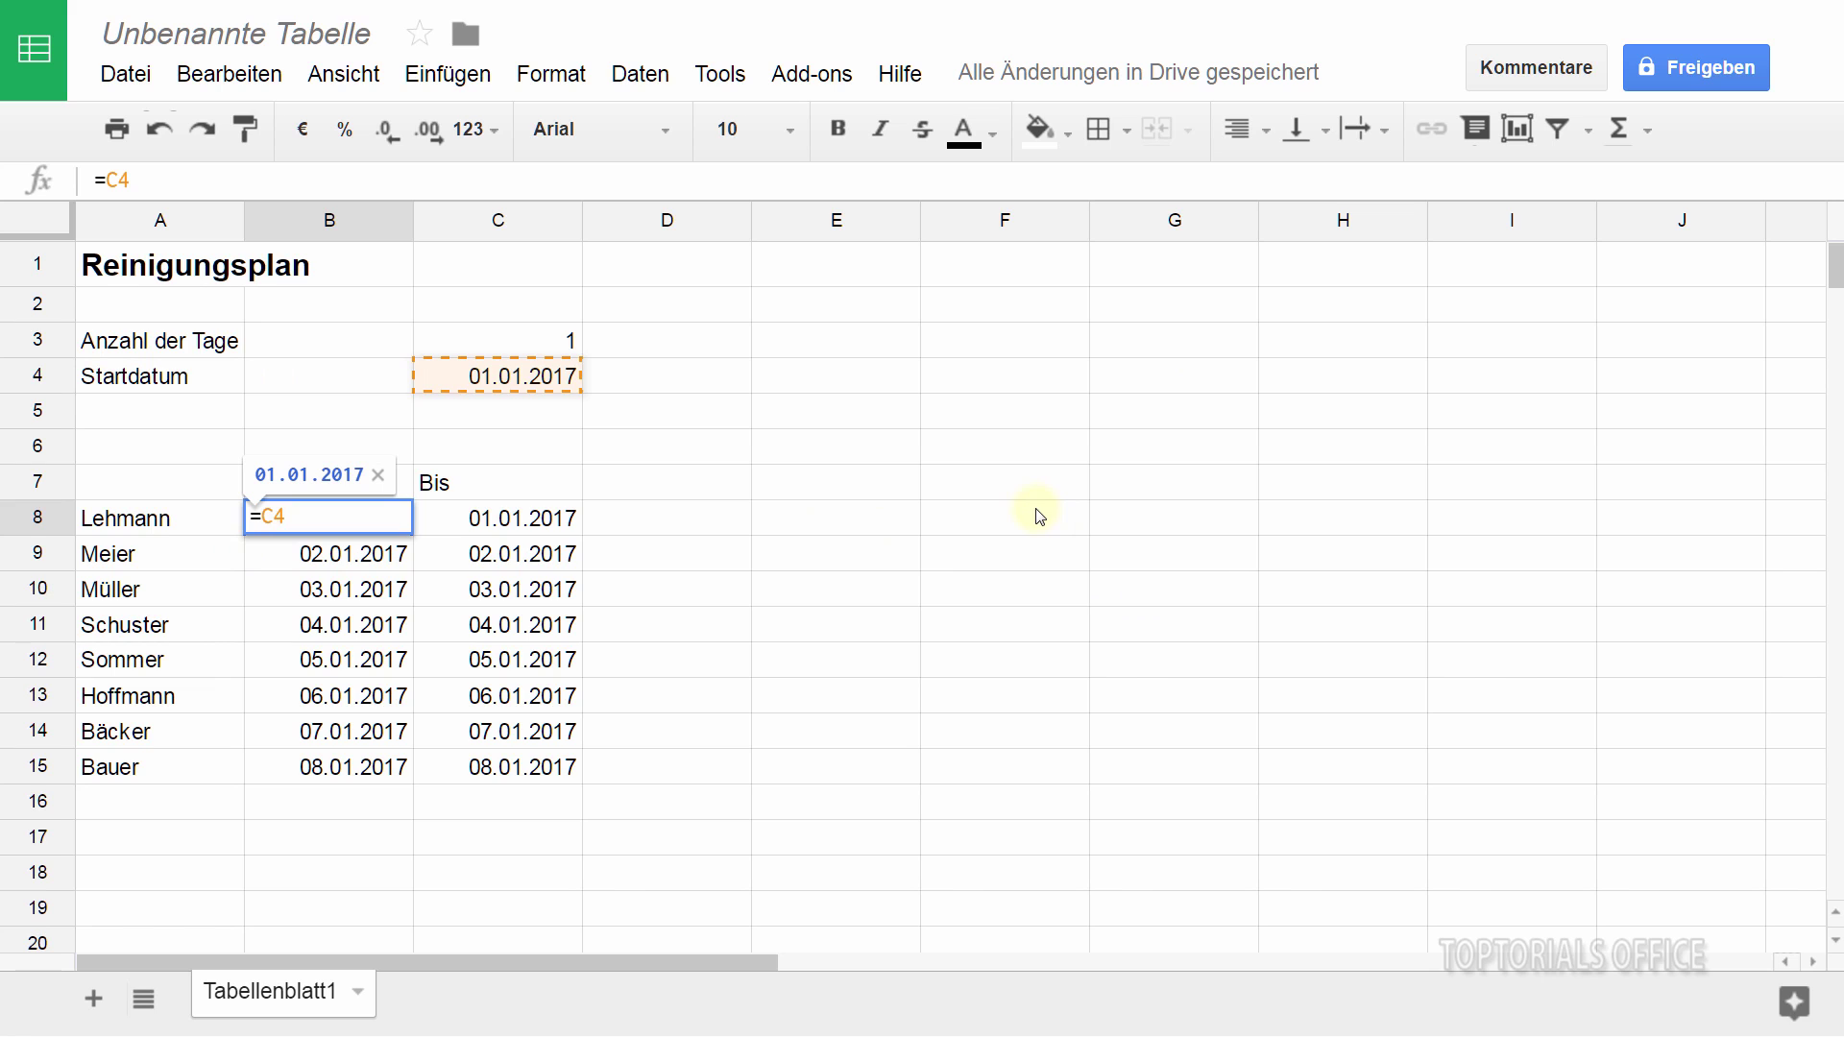
pyautogui.press('Return')
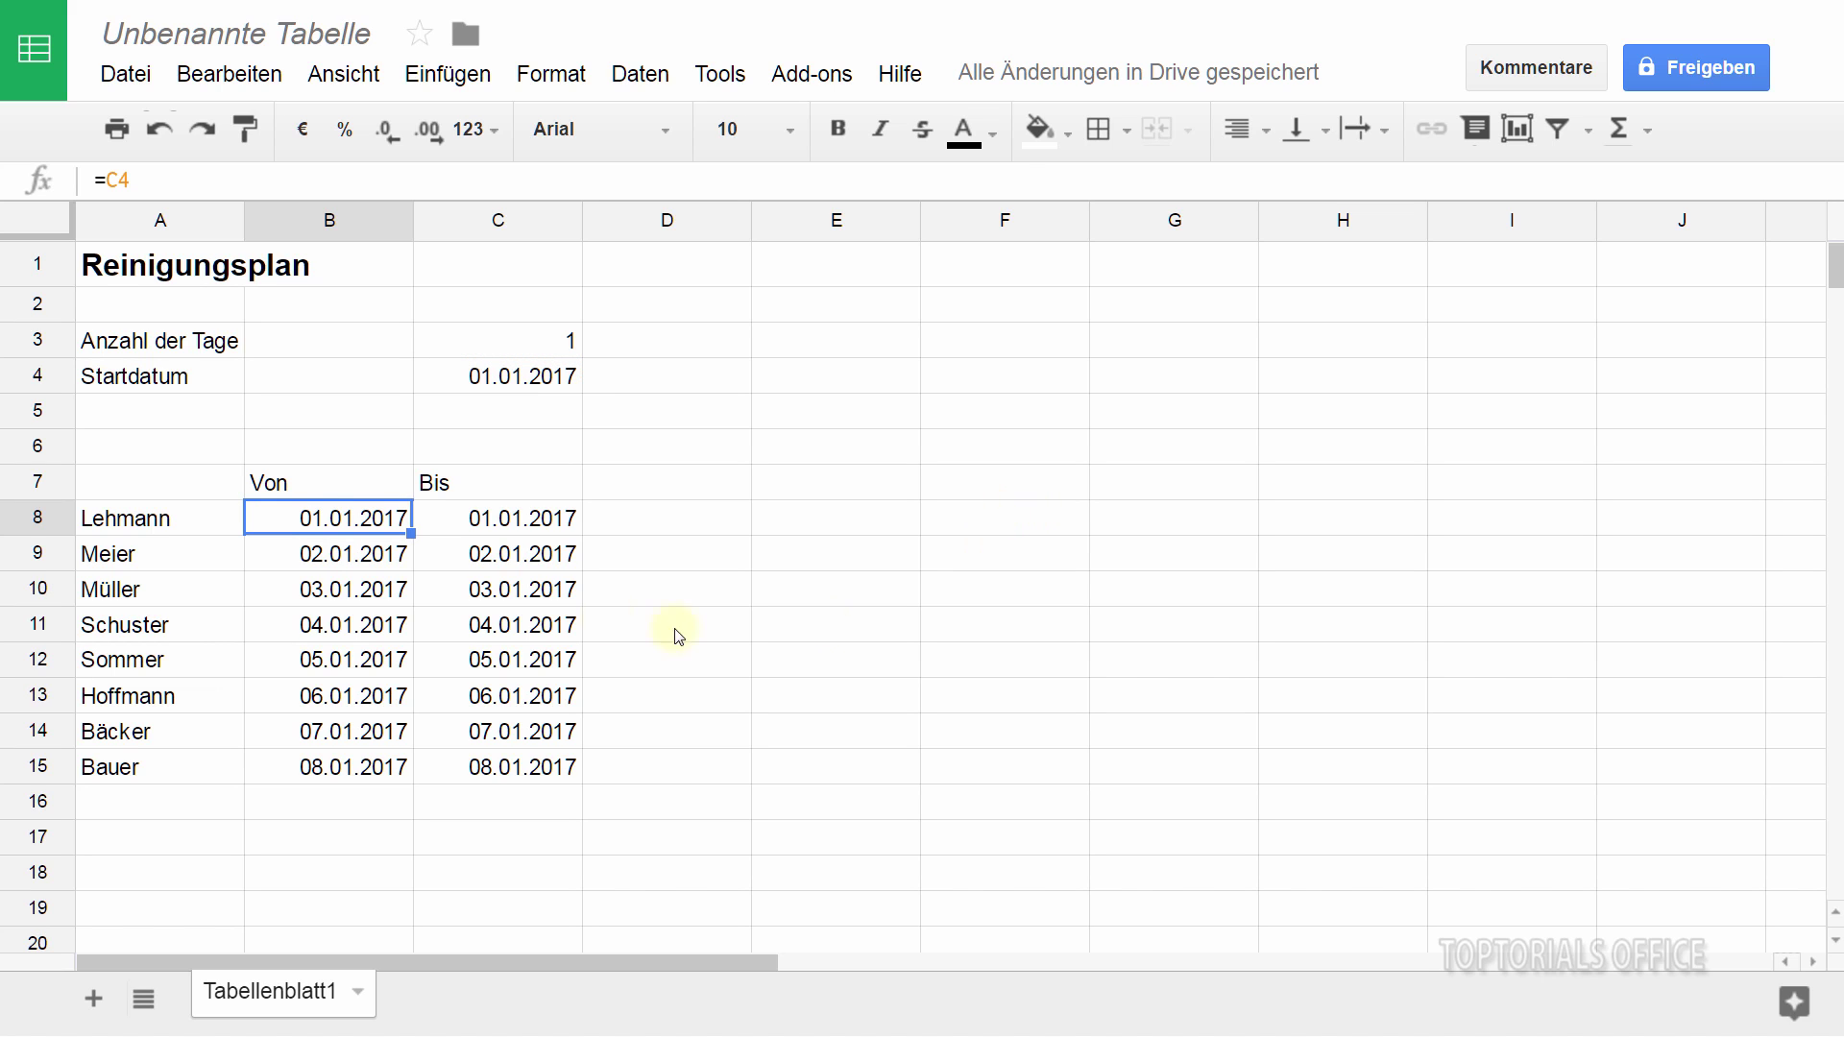
pyautogui.moveTo(290, 482); pyautogui.dragTo(493, 768)
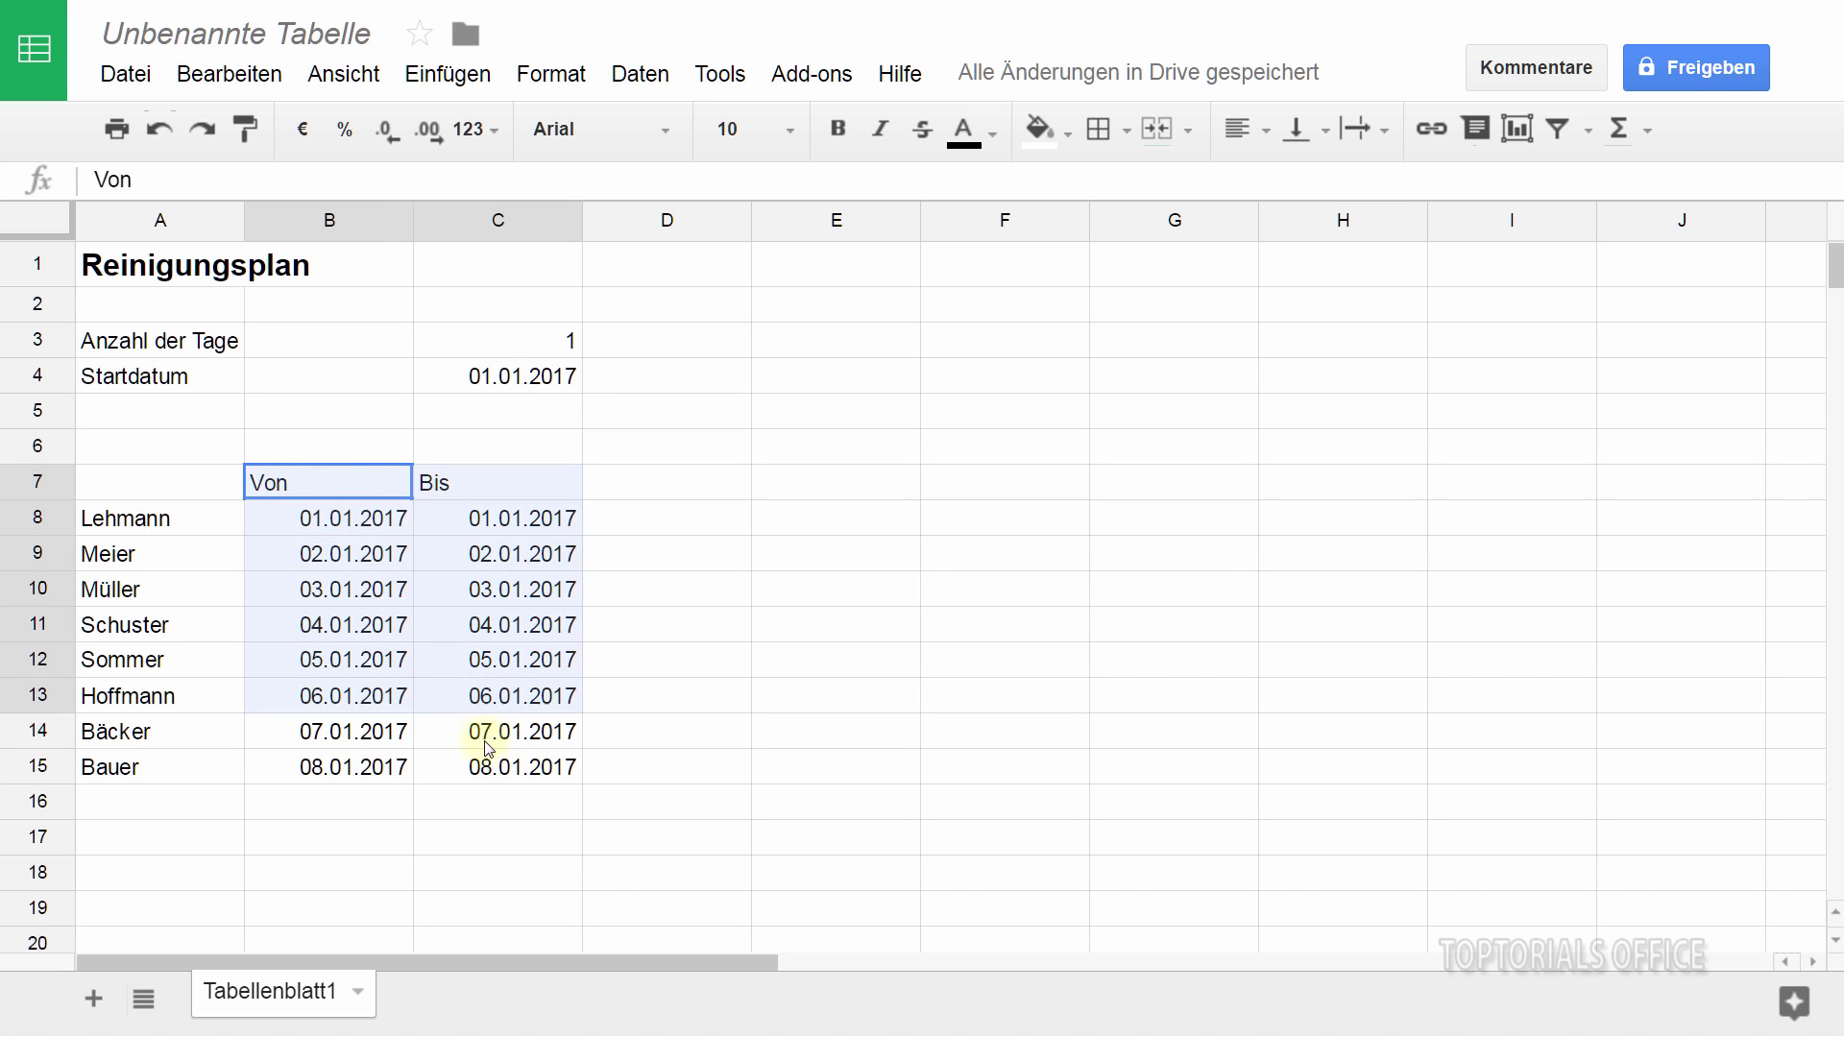
# Step: Copy the Von/Bis block B7:C15 with Kopieren and paste it at E7 with Einfügen
pyautogui.rightClick(438, 616)
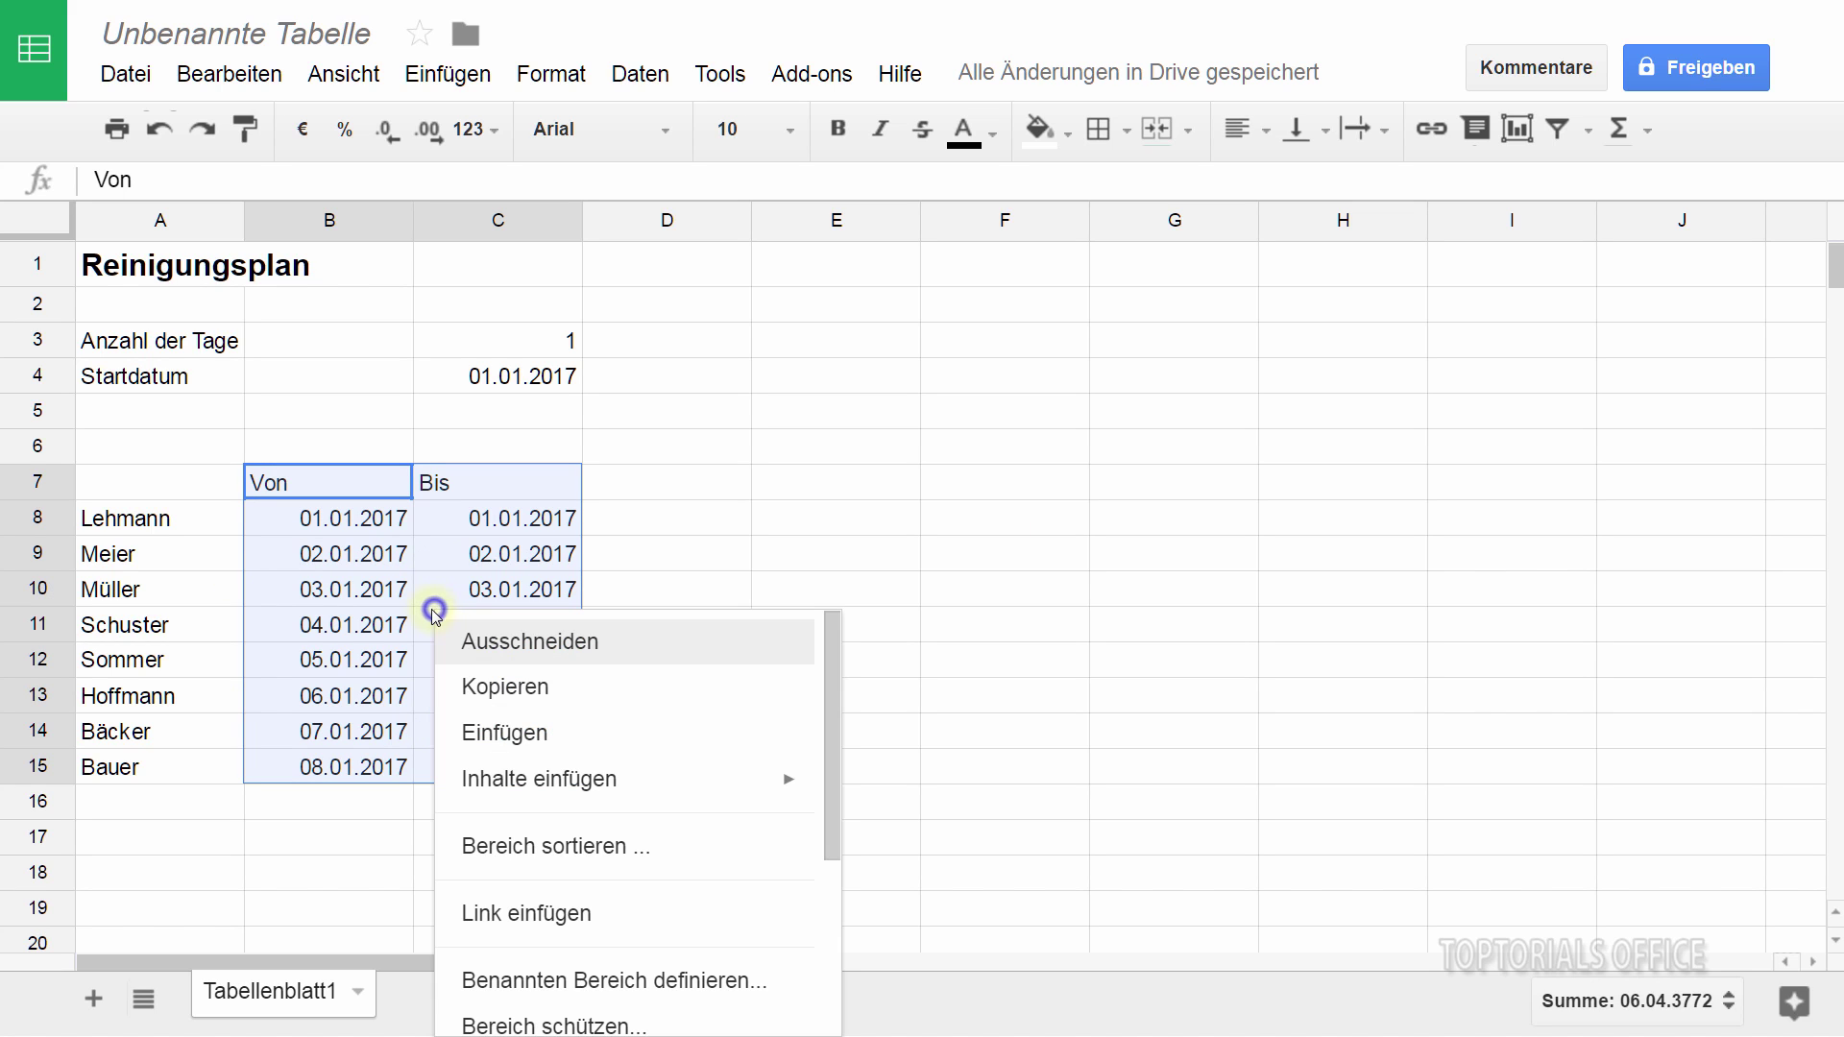
pyautogui.click(491, 685)
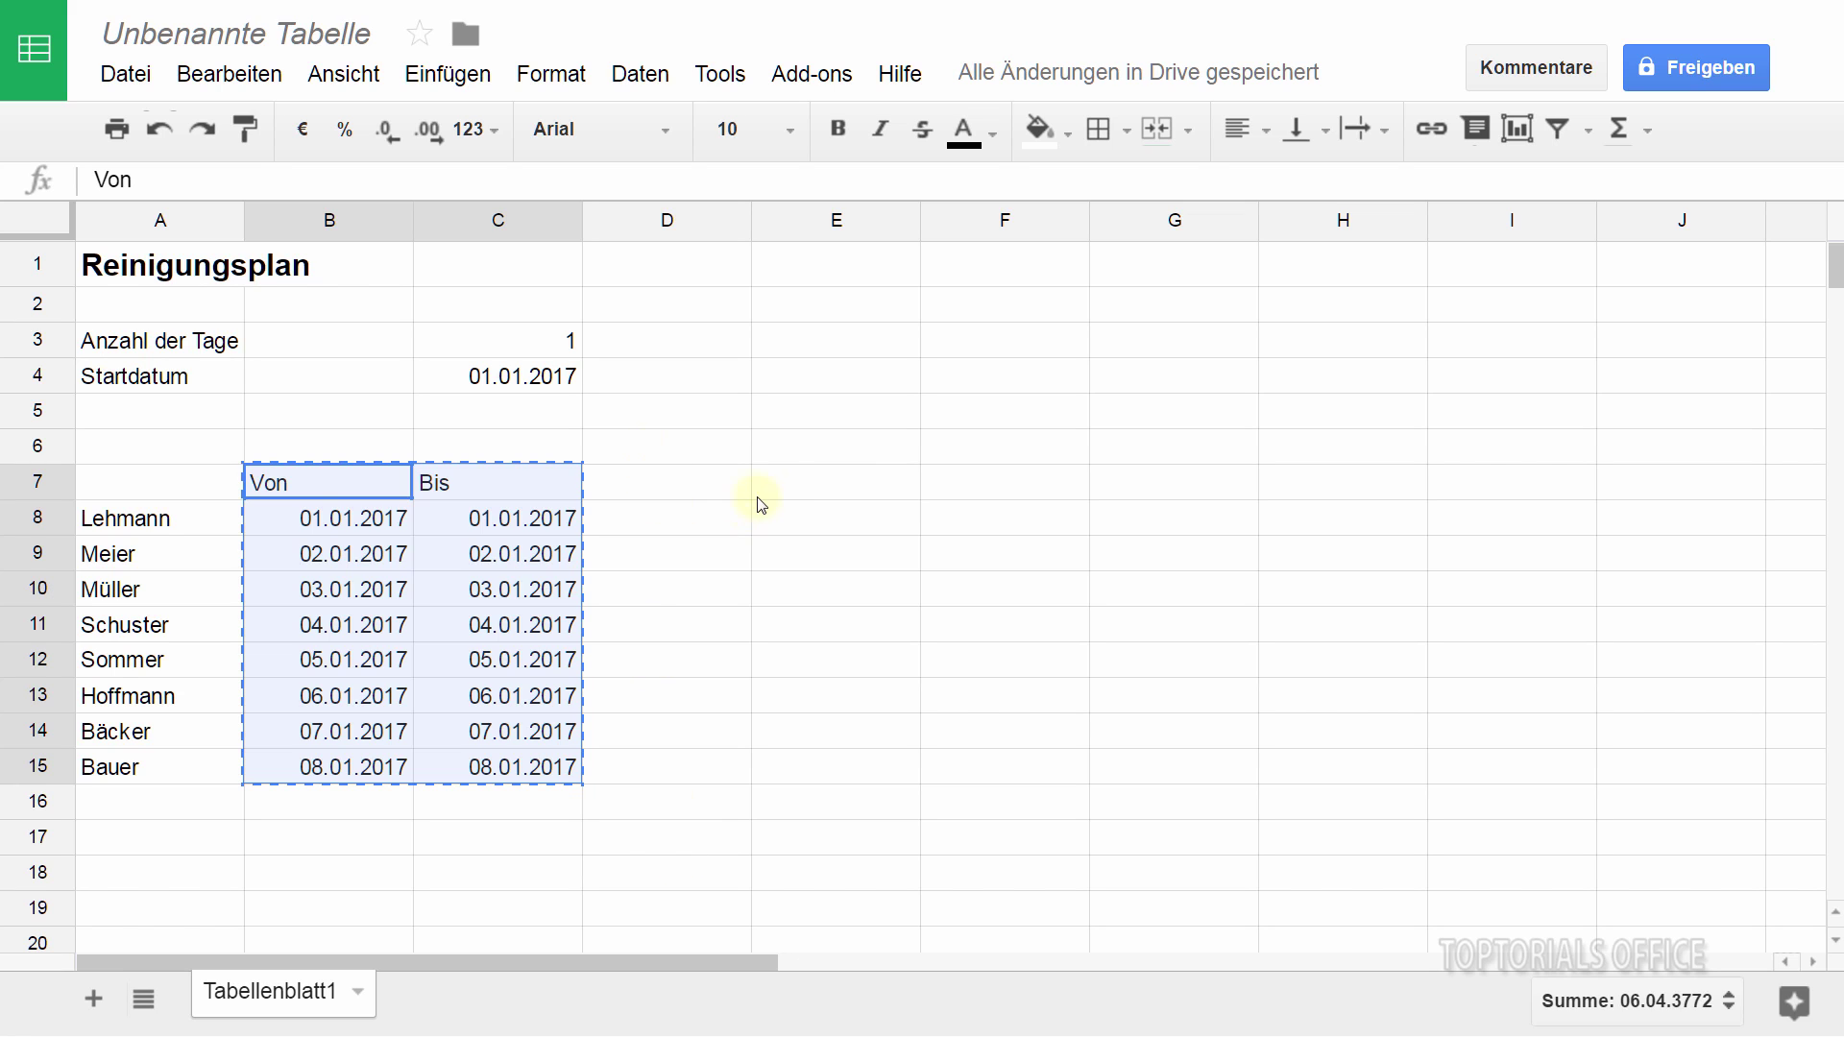
pyautogui.click(778, 484)
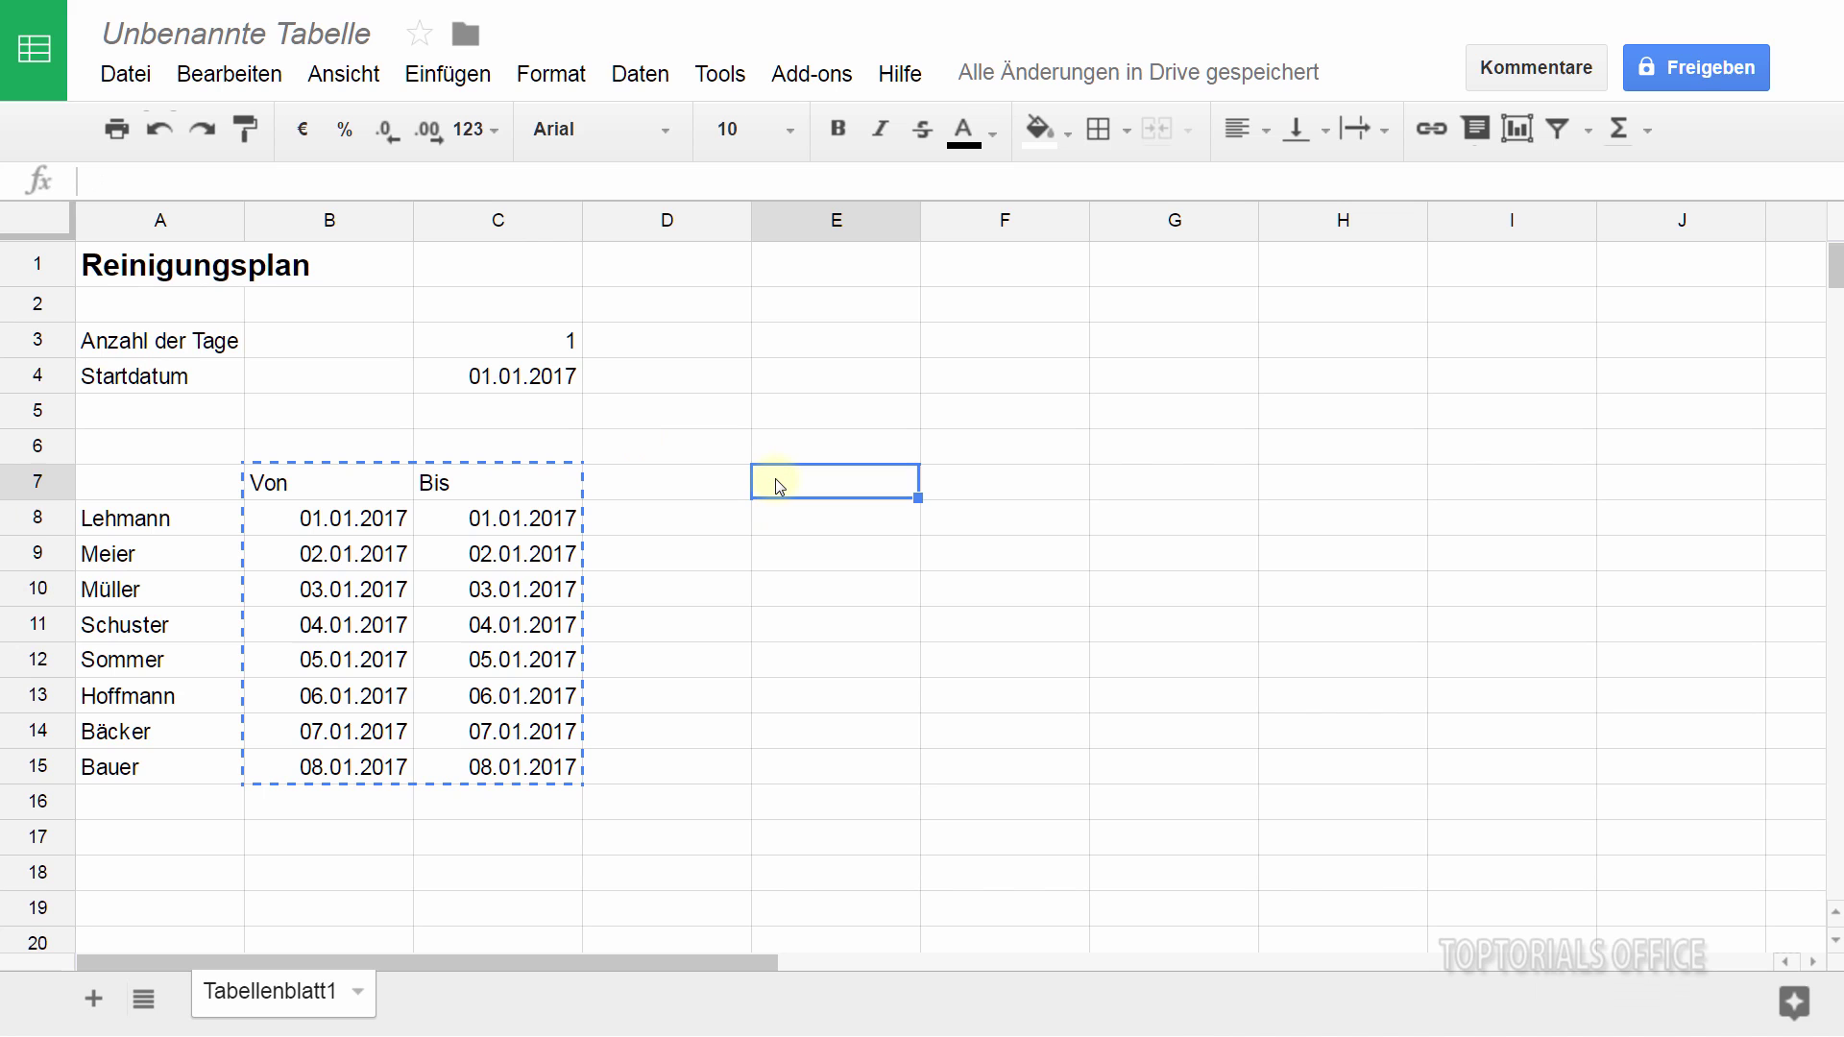
pyautogui.rightClick(775, 478)
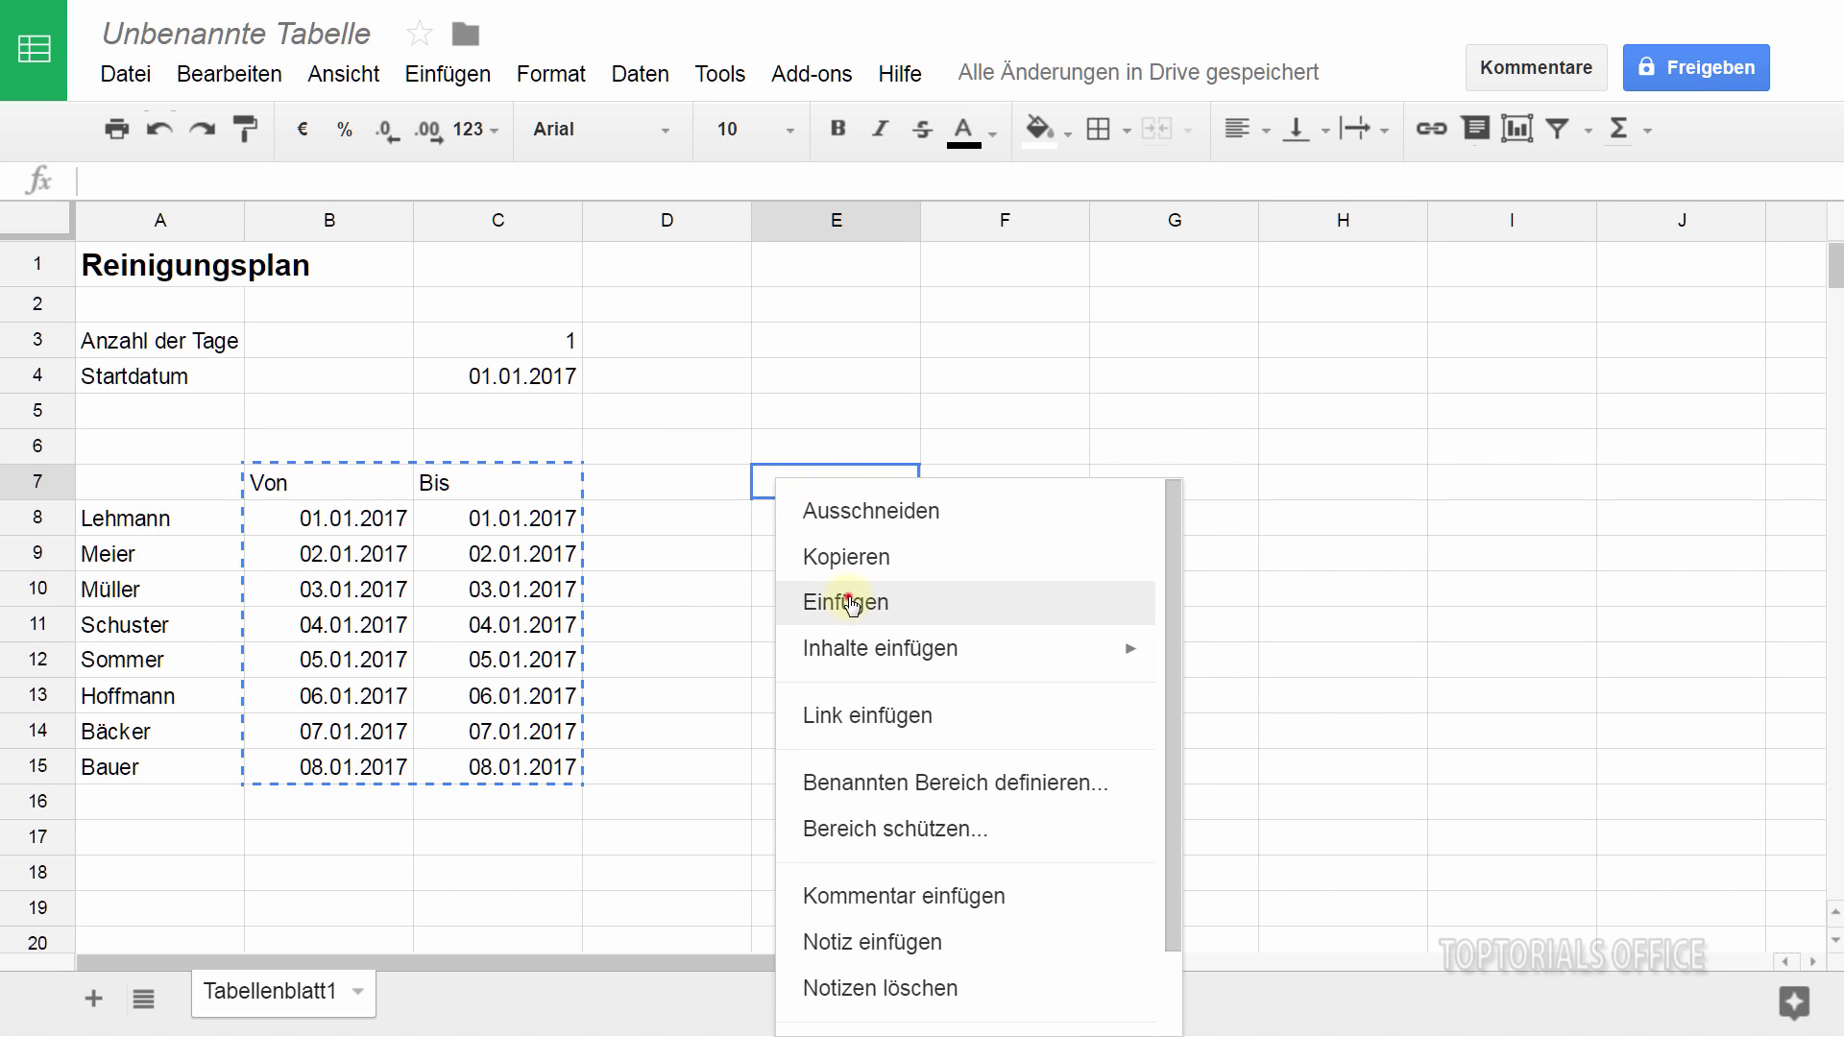
pyautogui.click(849, 598)
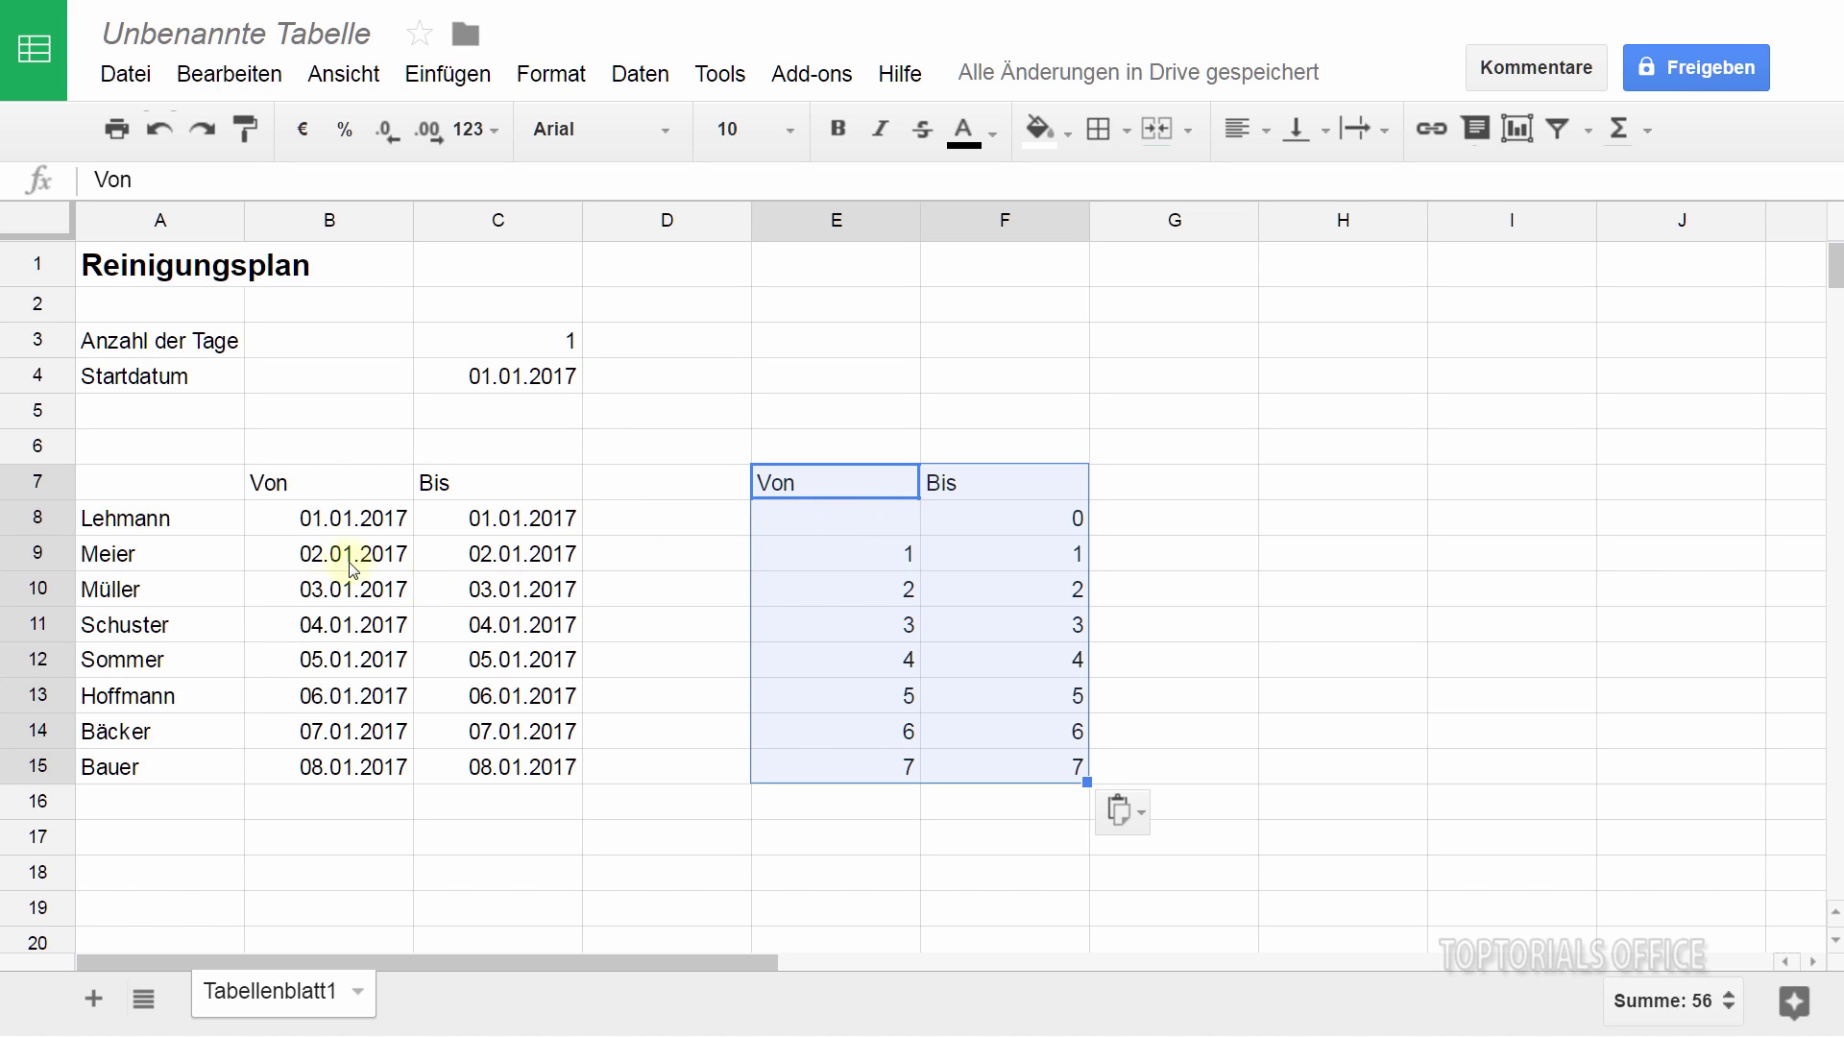
# Step: Link Lehmann's first Von date in B8 to the start date with =C4
pyautogui.click(321, 518)
pyautogui.write('=C4')
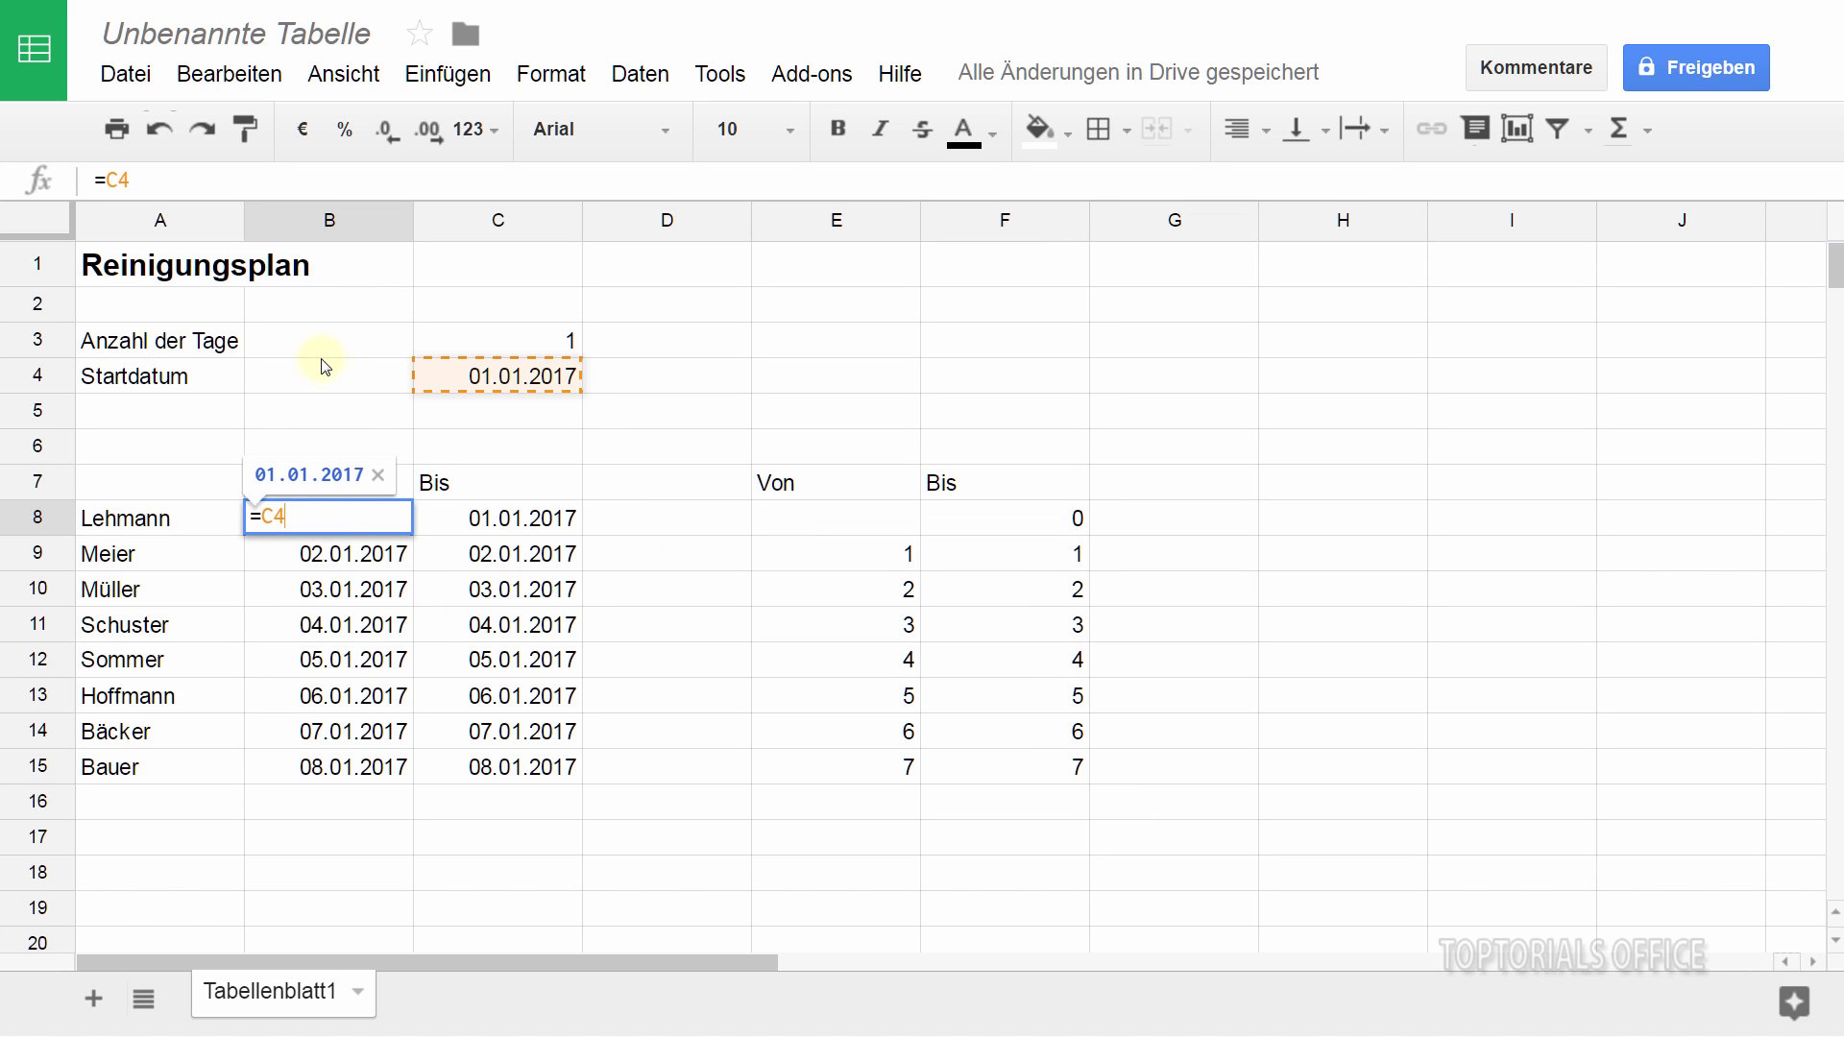
pyautogui.press('Return')
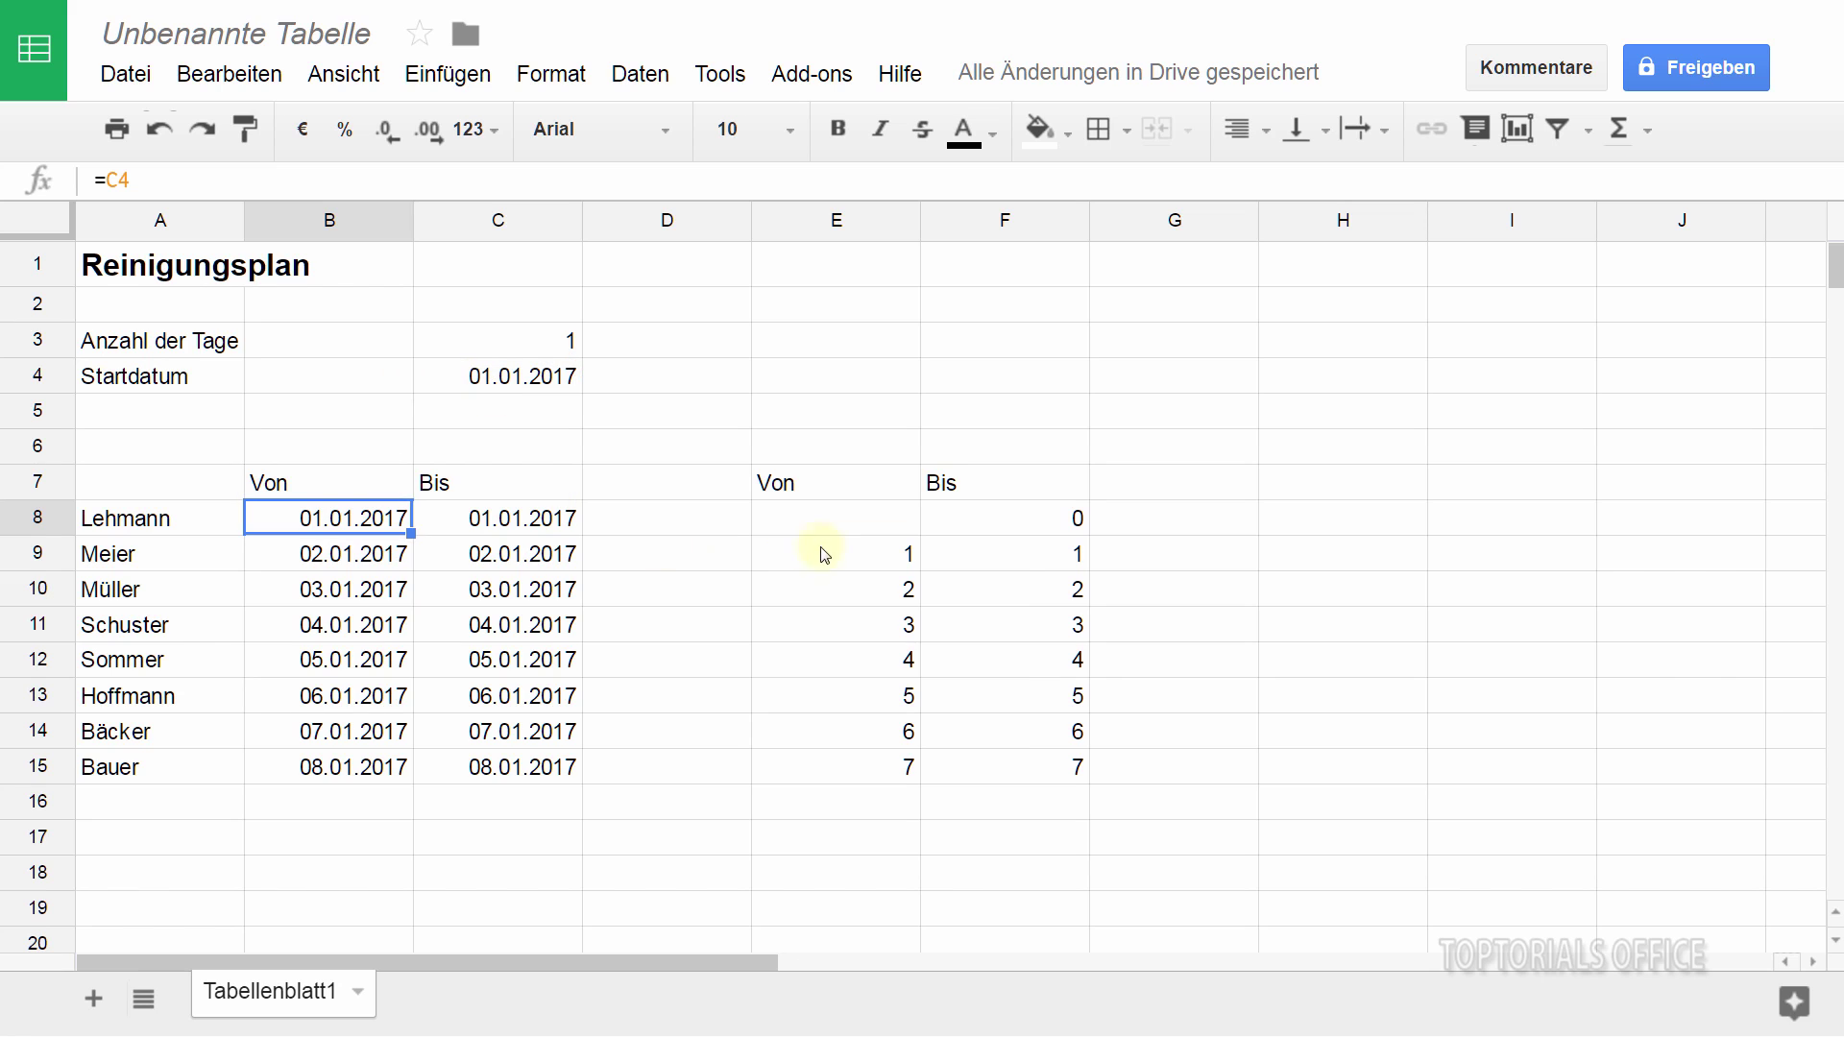
# Step: Start the second block in E8 with =C15+1, giving 09.01.2017, then check the B8 and B9 formulas
pyautogui.click(834, 527)
pyautogui.write('=F4')
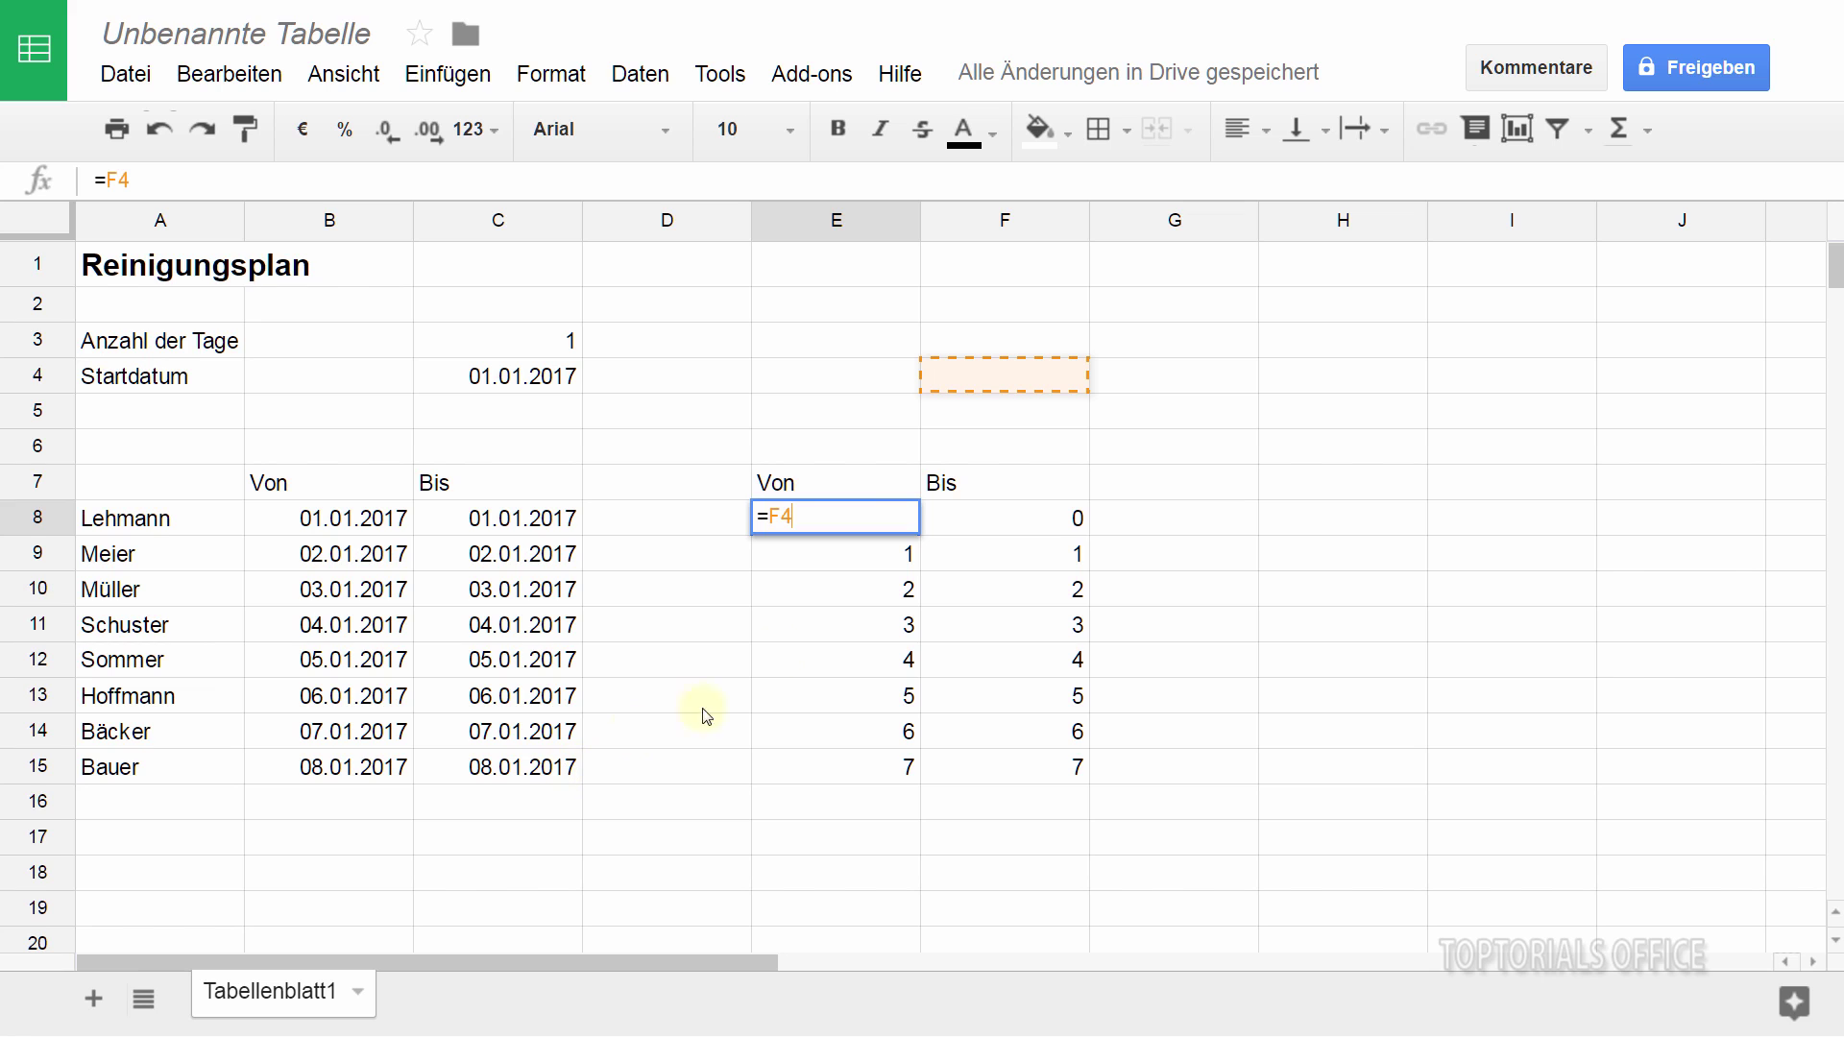
pyautogui.moveTo(774, 516); pyautogui.dragTo(709, 526)
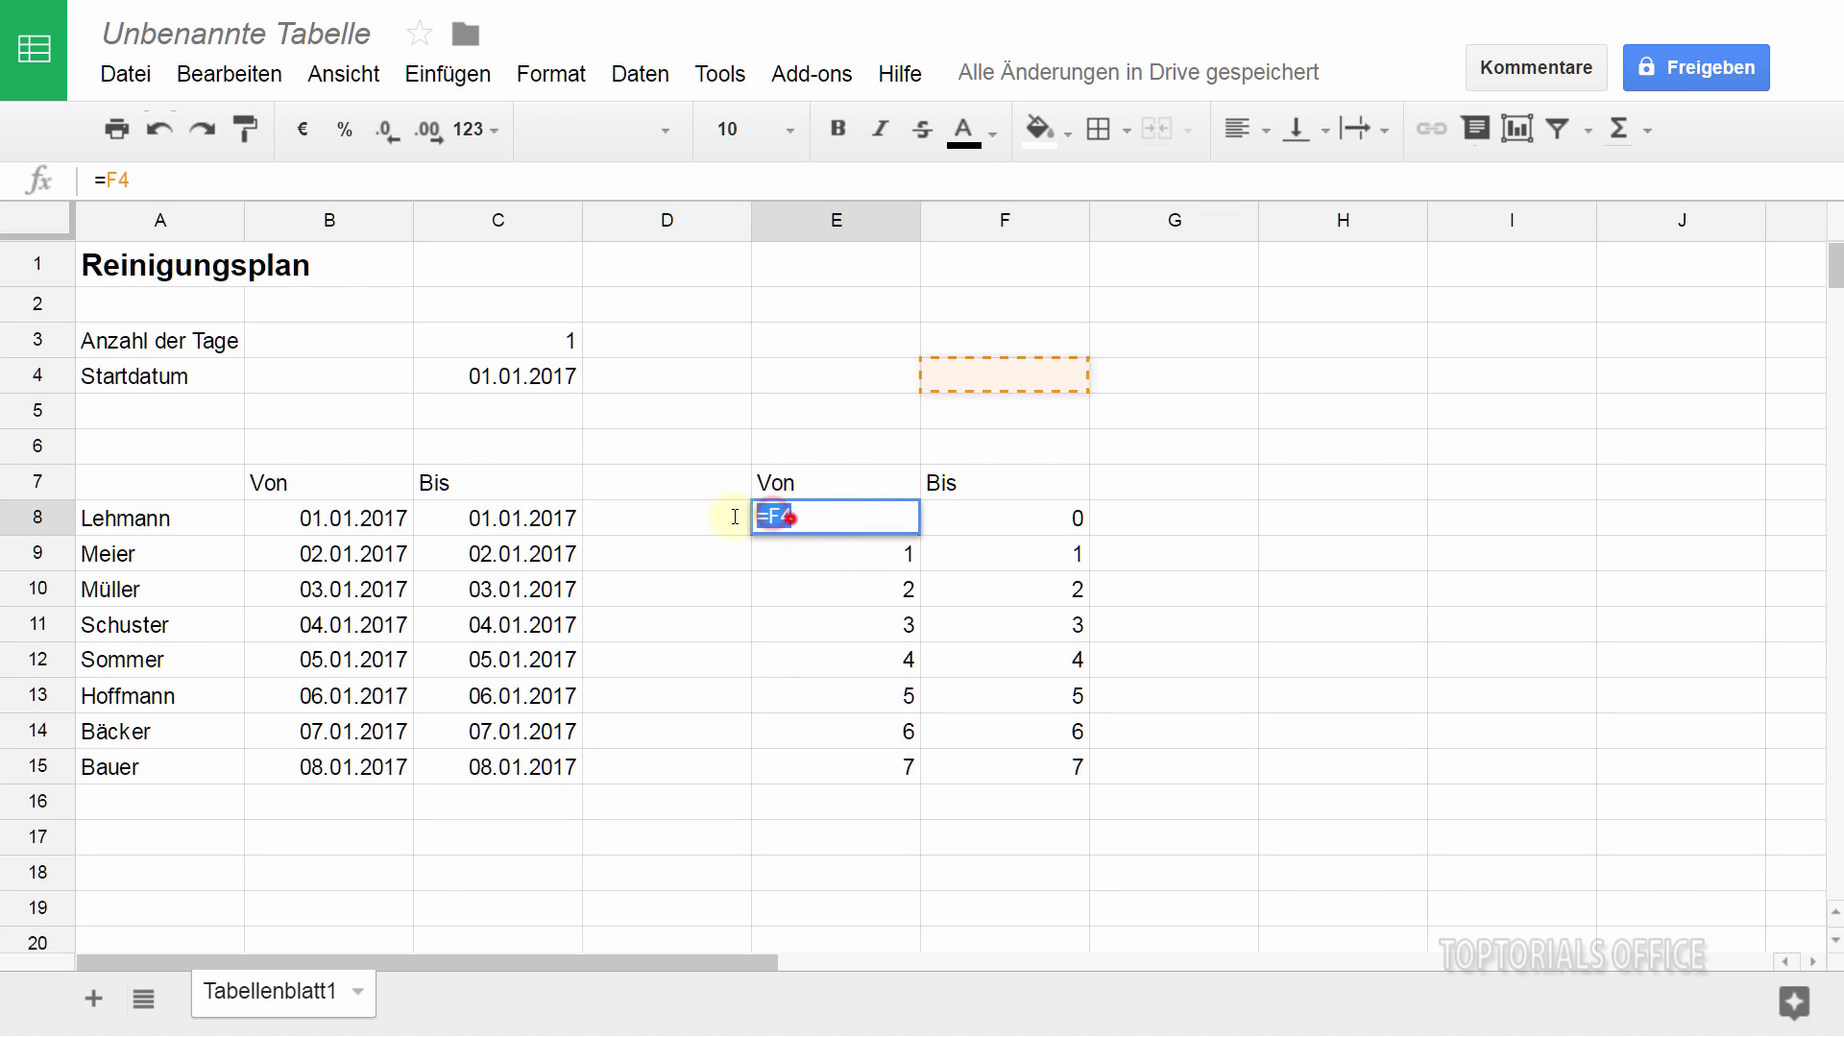
pyautogui.write('=')
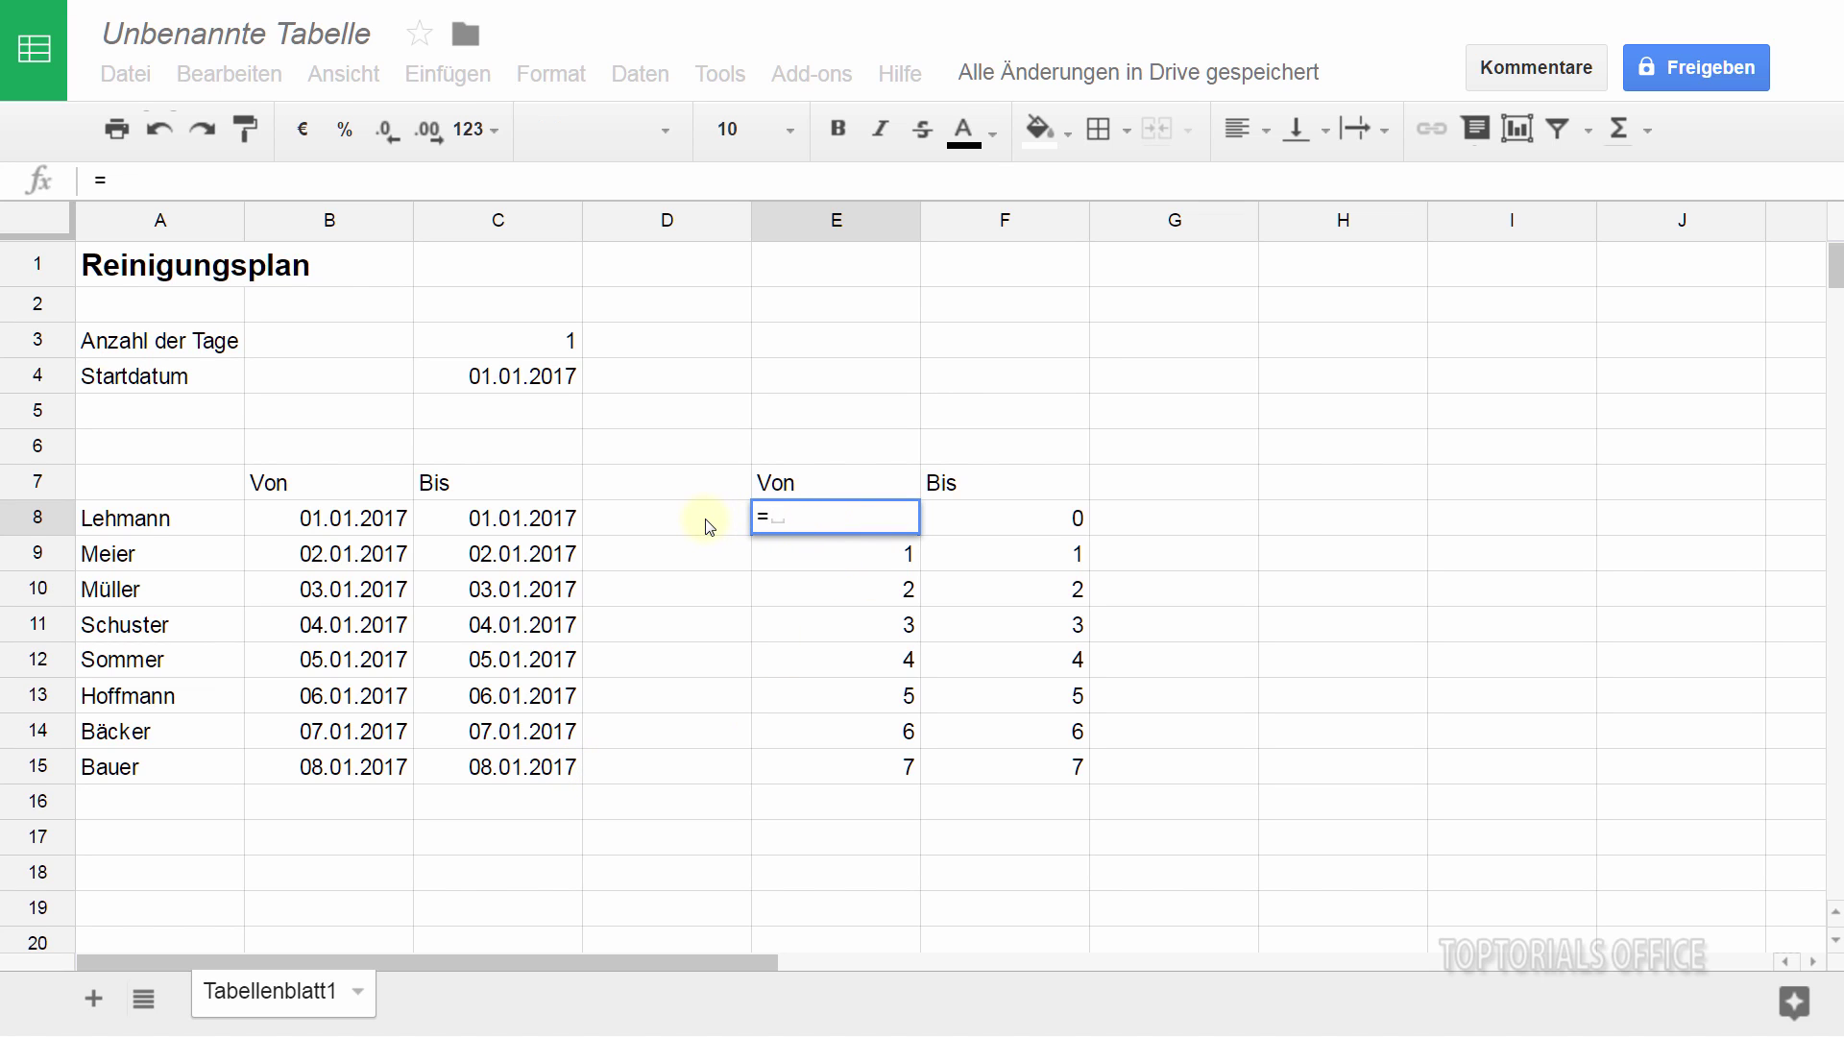
pyautogui.click(519, 768)
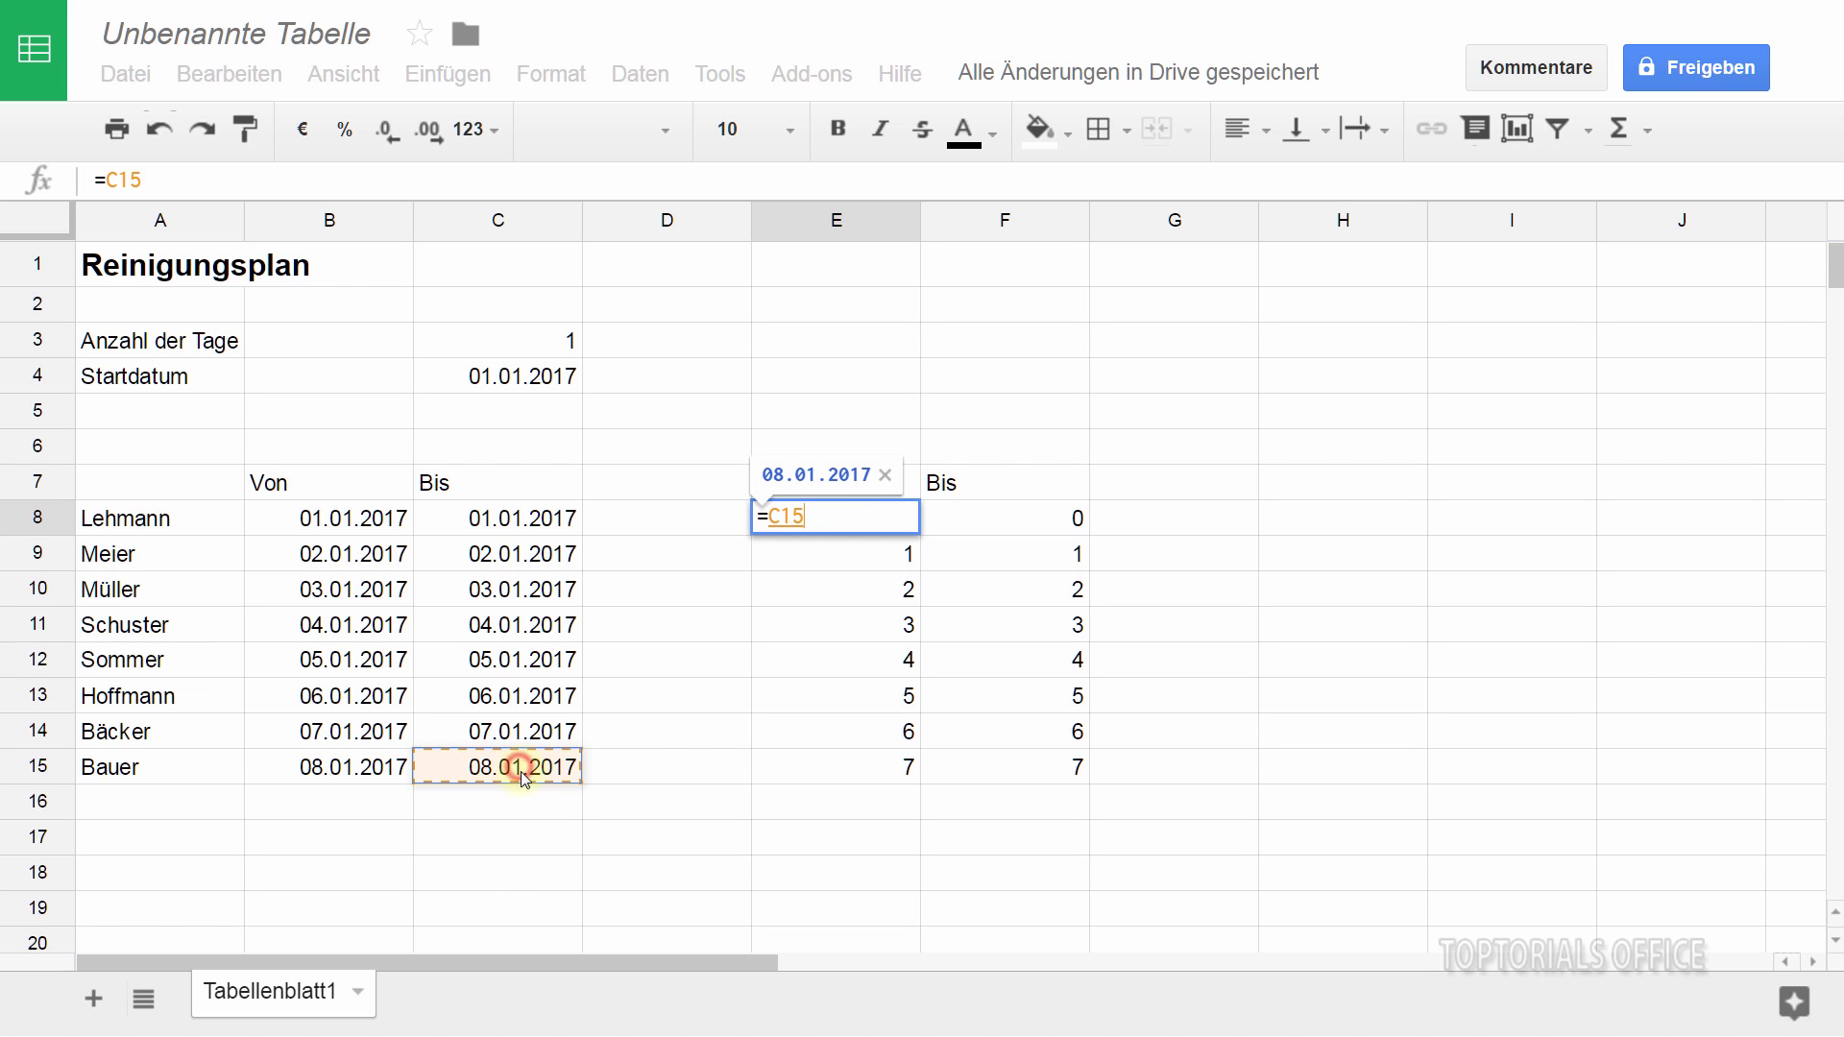
pyautogui.write('+1')
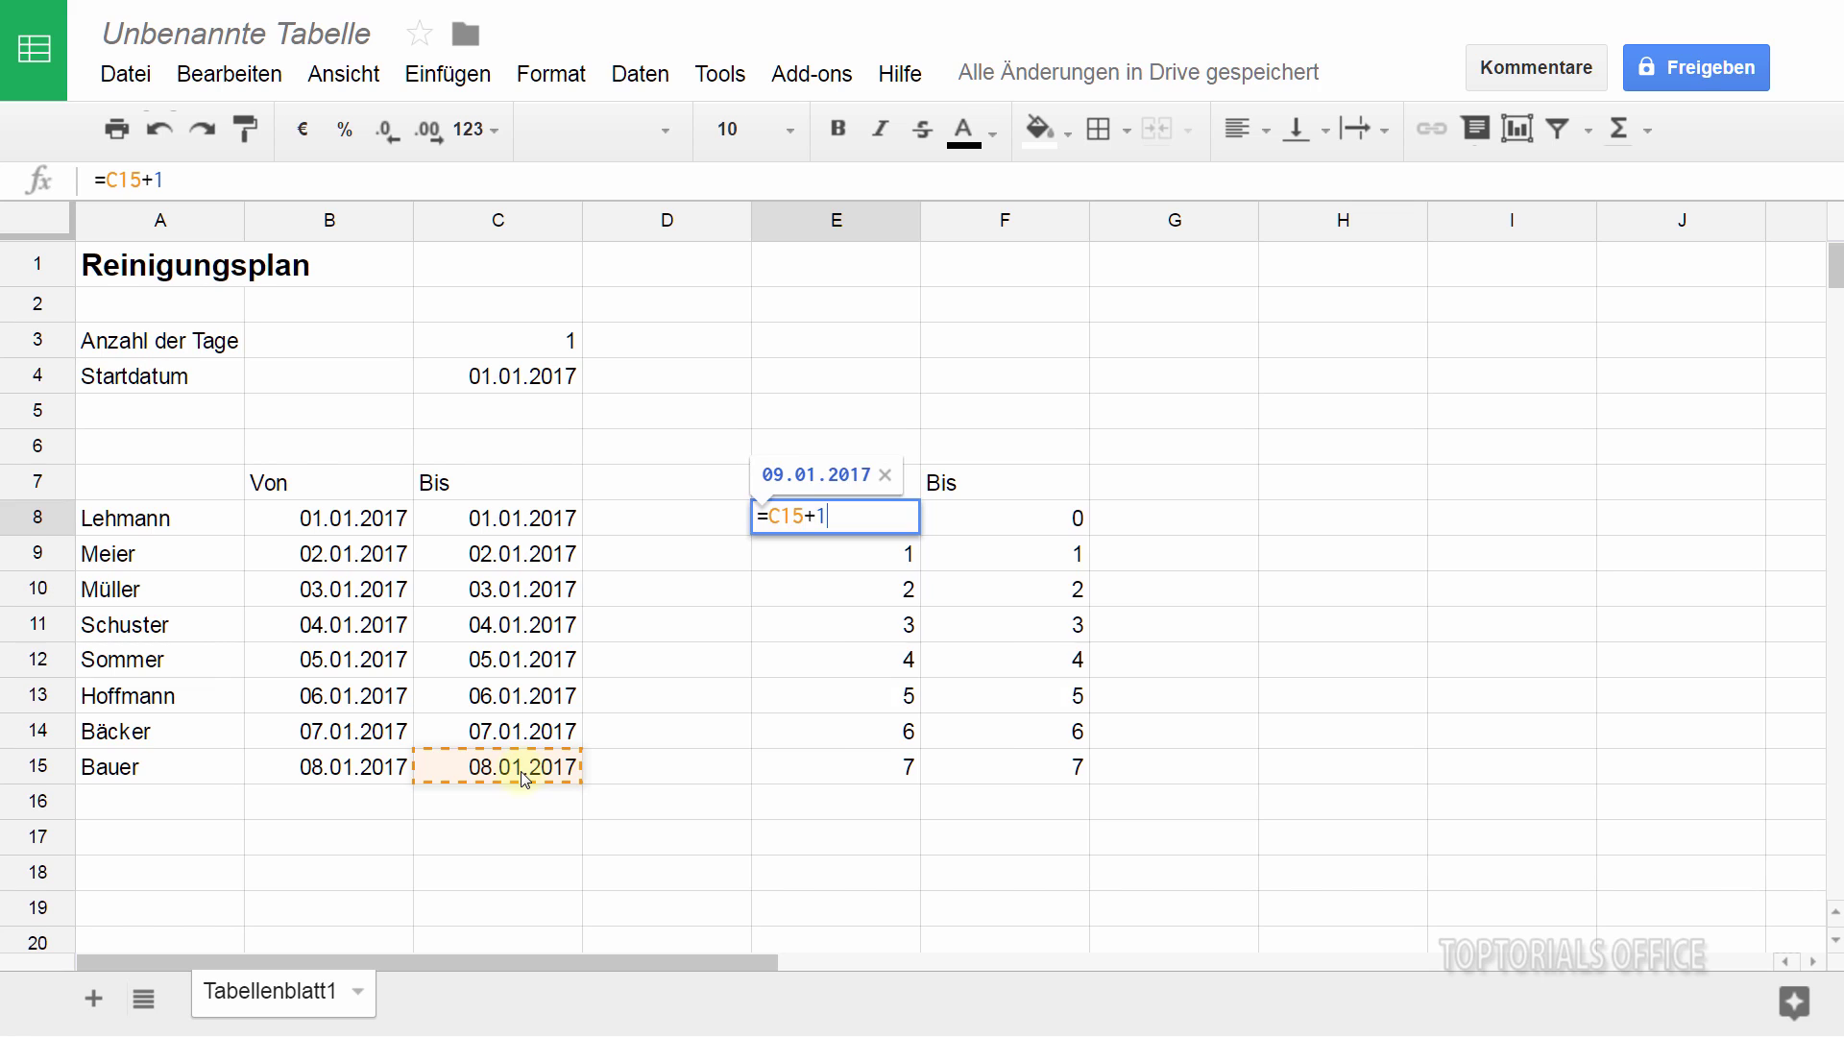
pyautogui.press('Return')
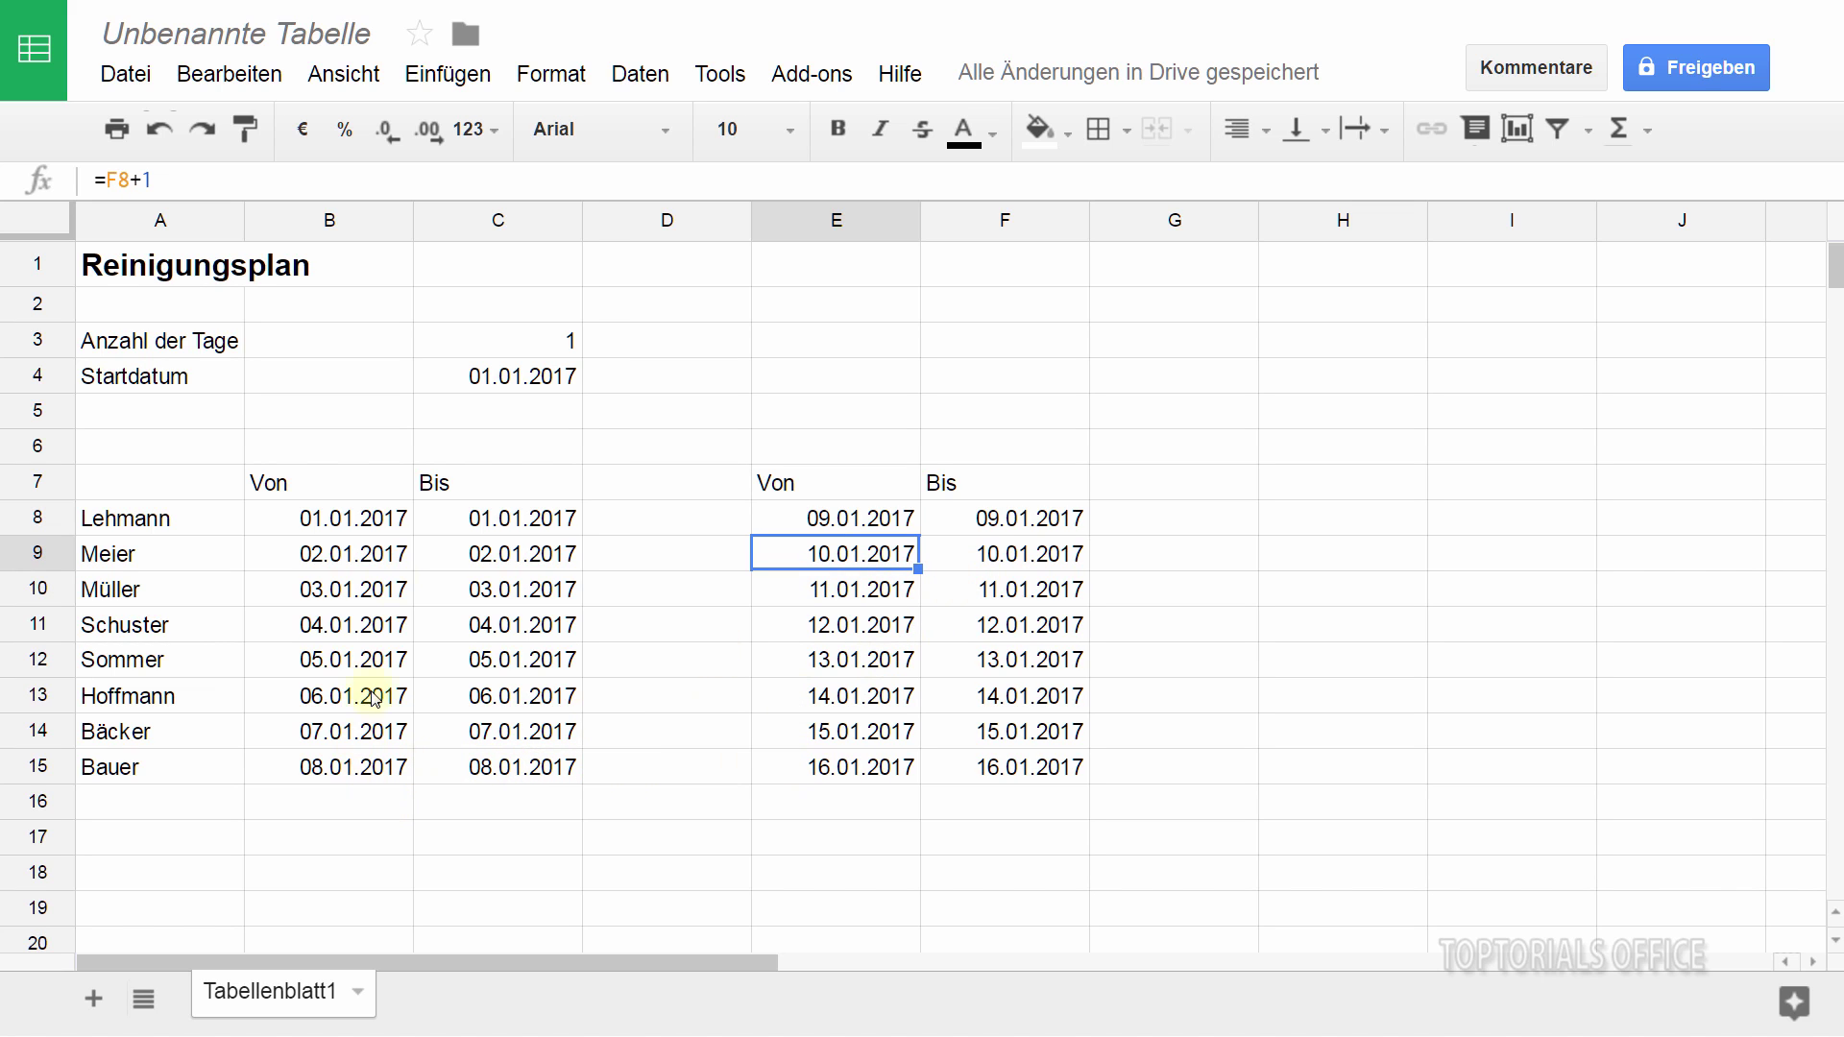
pyautogui.click(356, 518)
pyautogui.click(488, 518)
pyautogui.click(354, 552)
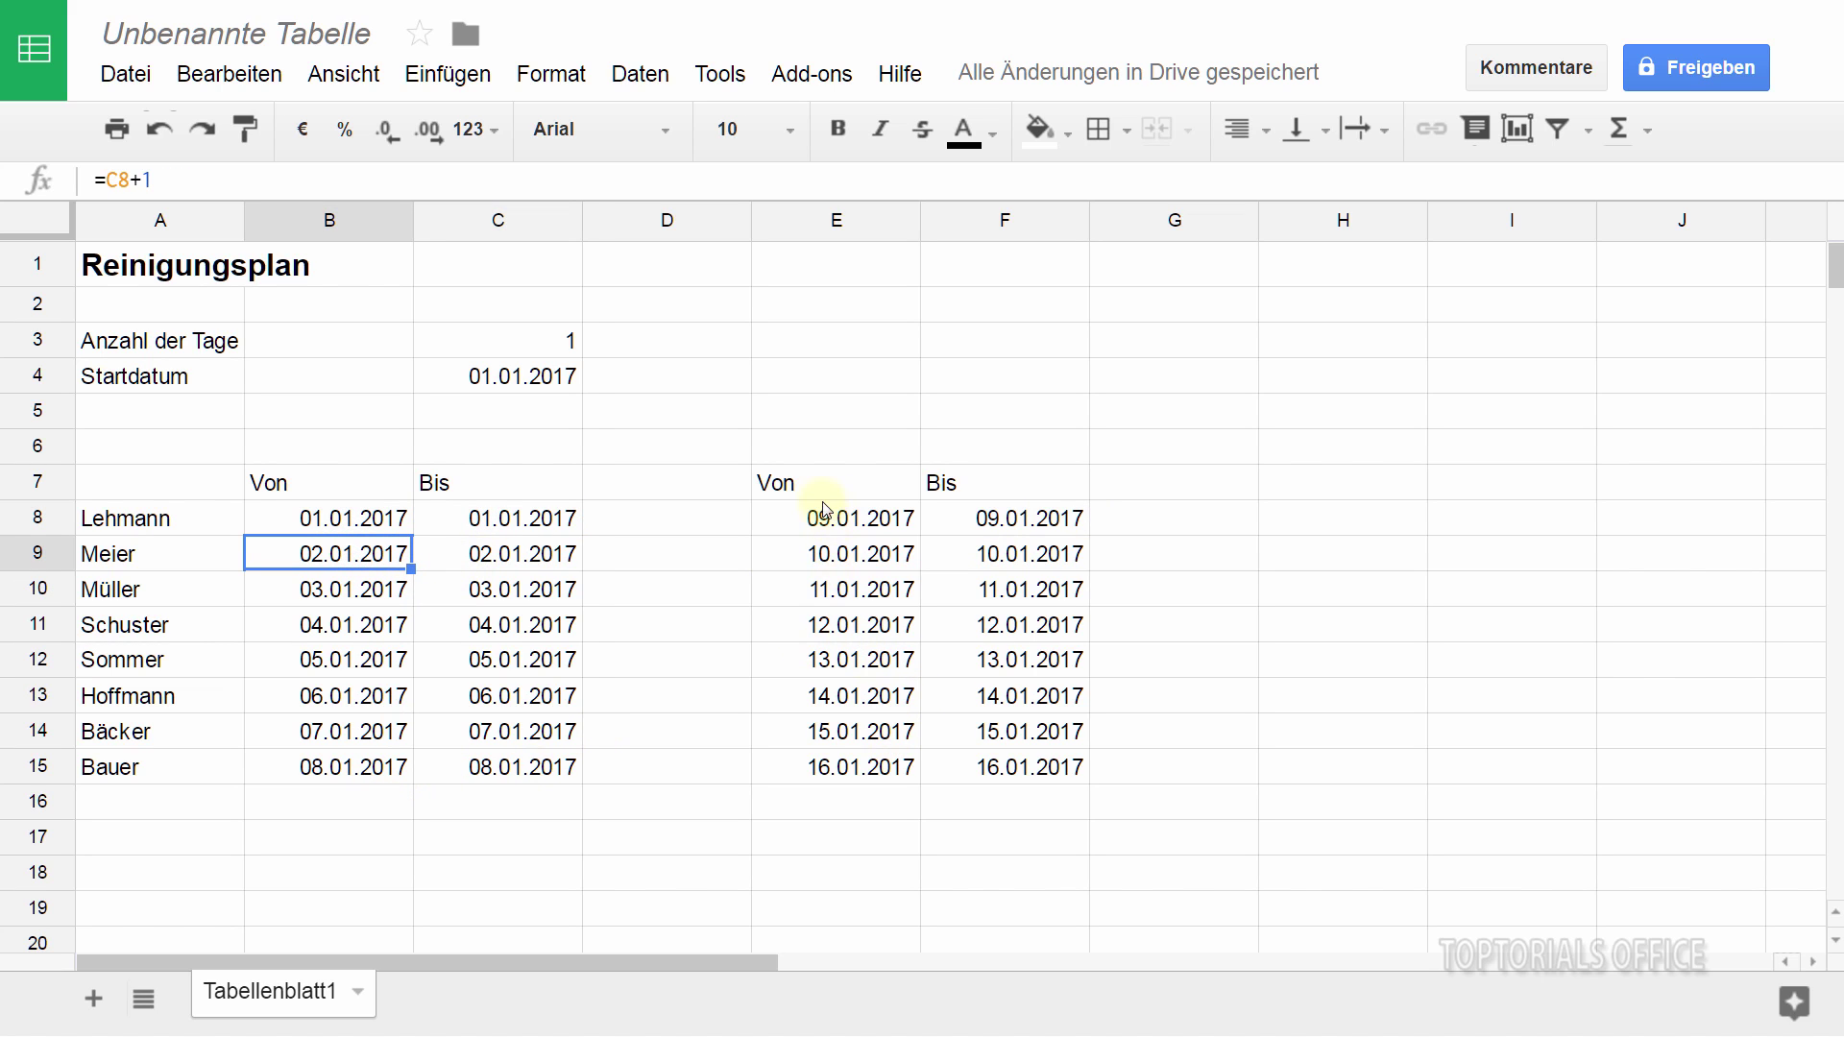
# Step: Narrow spacer column D and copy the E7:F15 block to H7 as the 17.01–24.01.2017 round
pyautogui.moveTo(794, 492); pyautogui.dragTo(1028, 768)
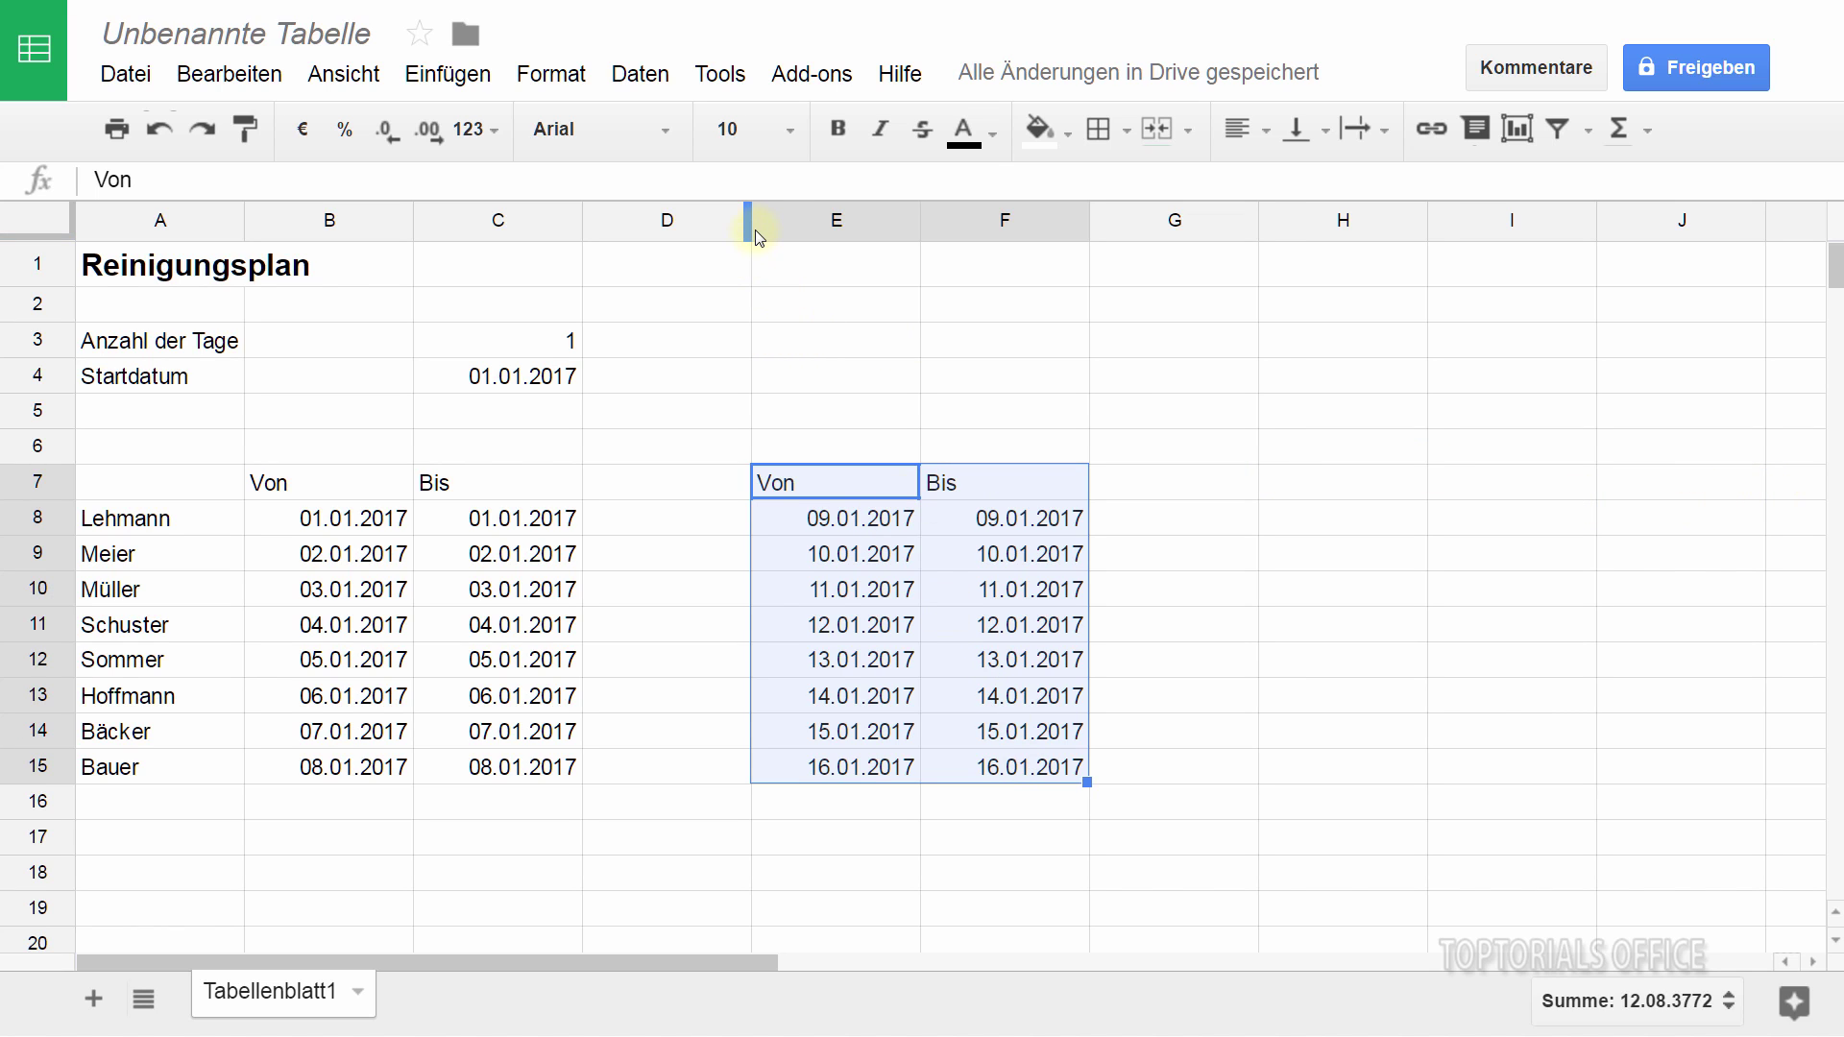
pyautogui.moveTo(750, 220); pyautogui.dragTo(619, 233)
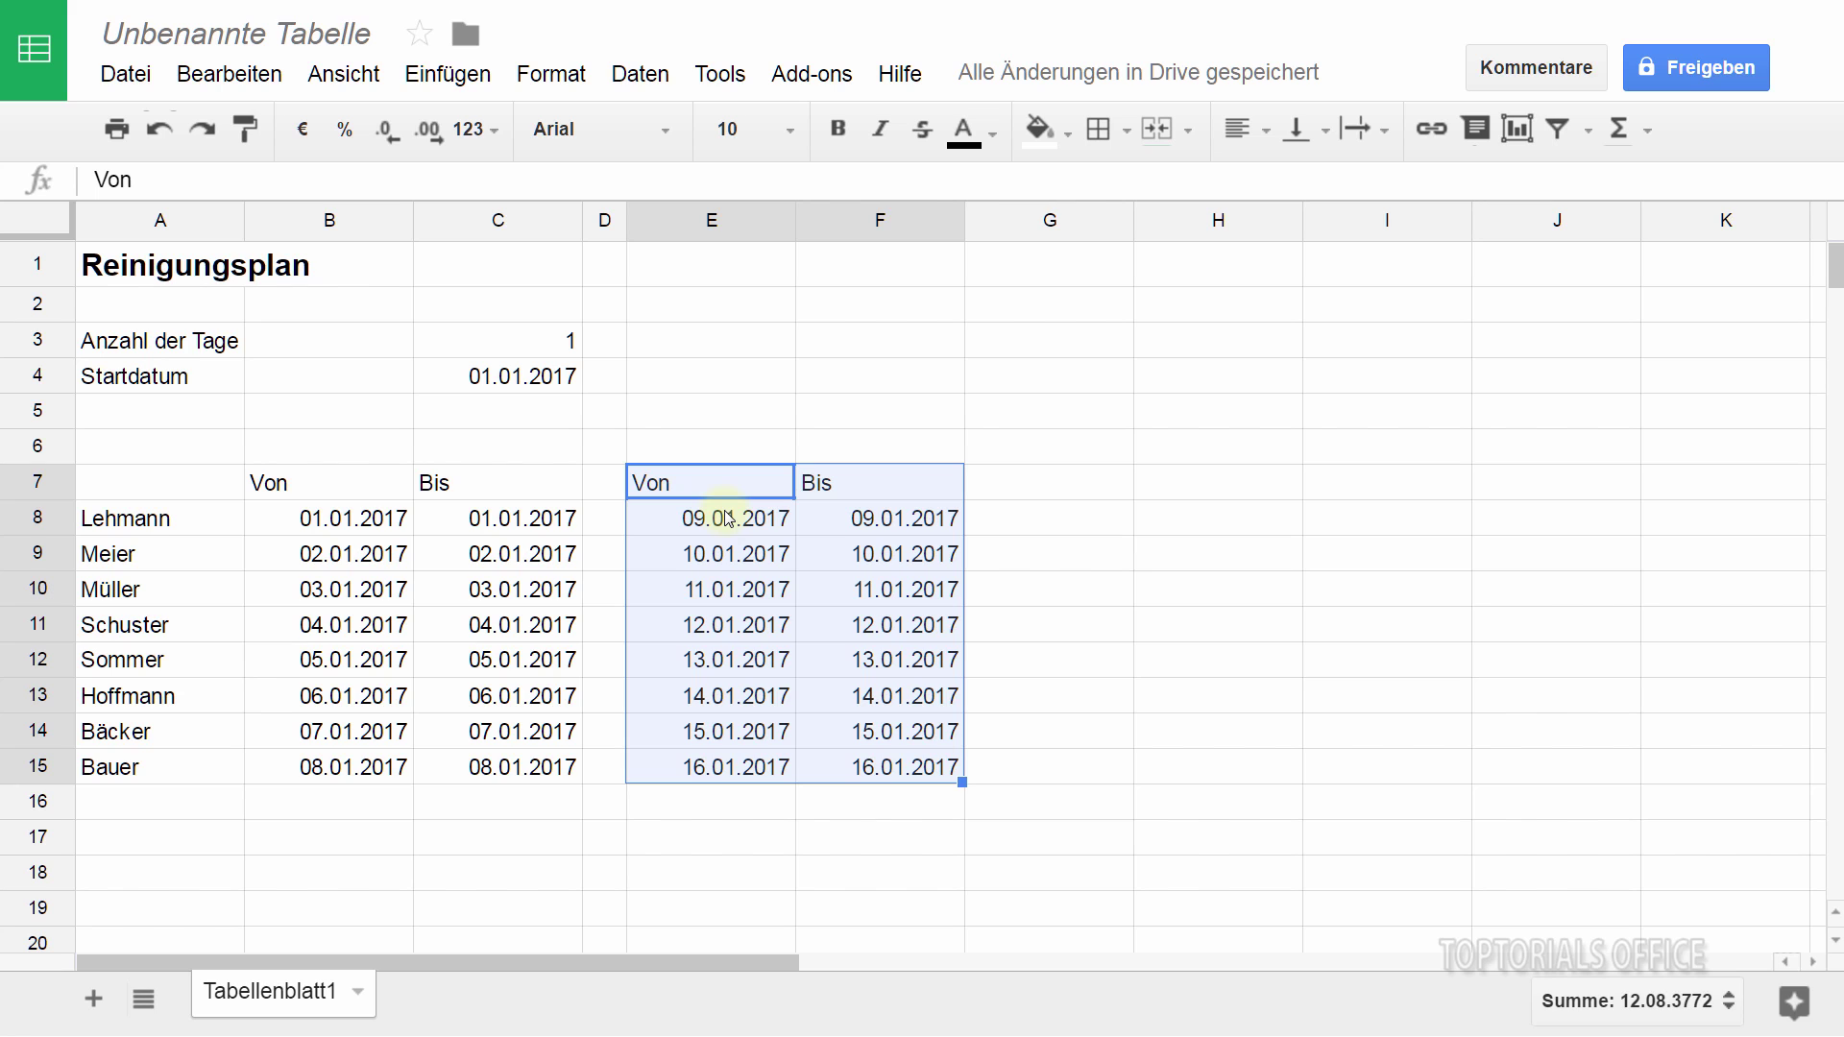
pyautogui.rightClick(807, 524)
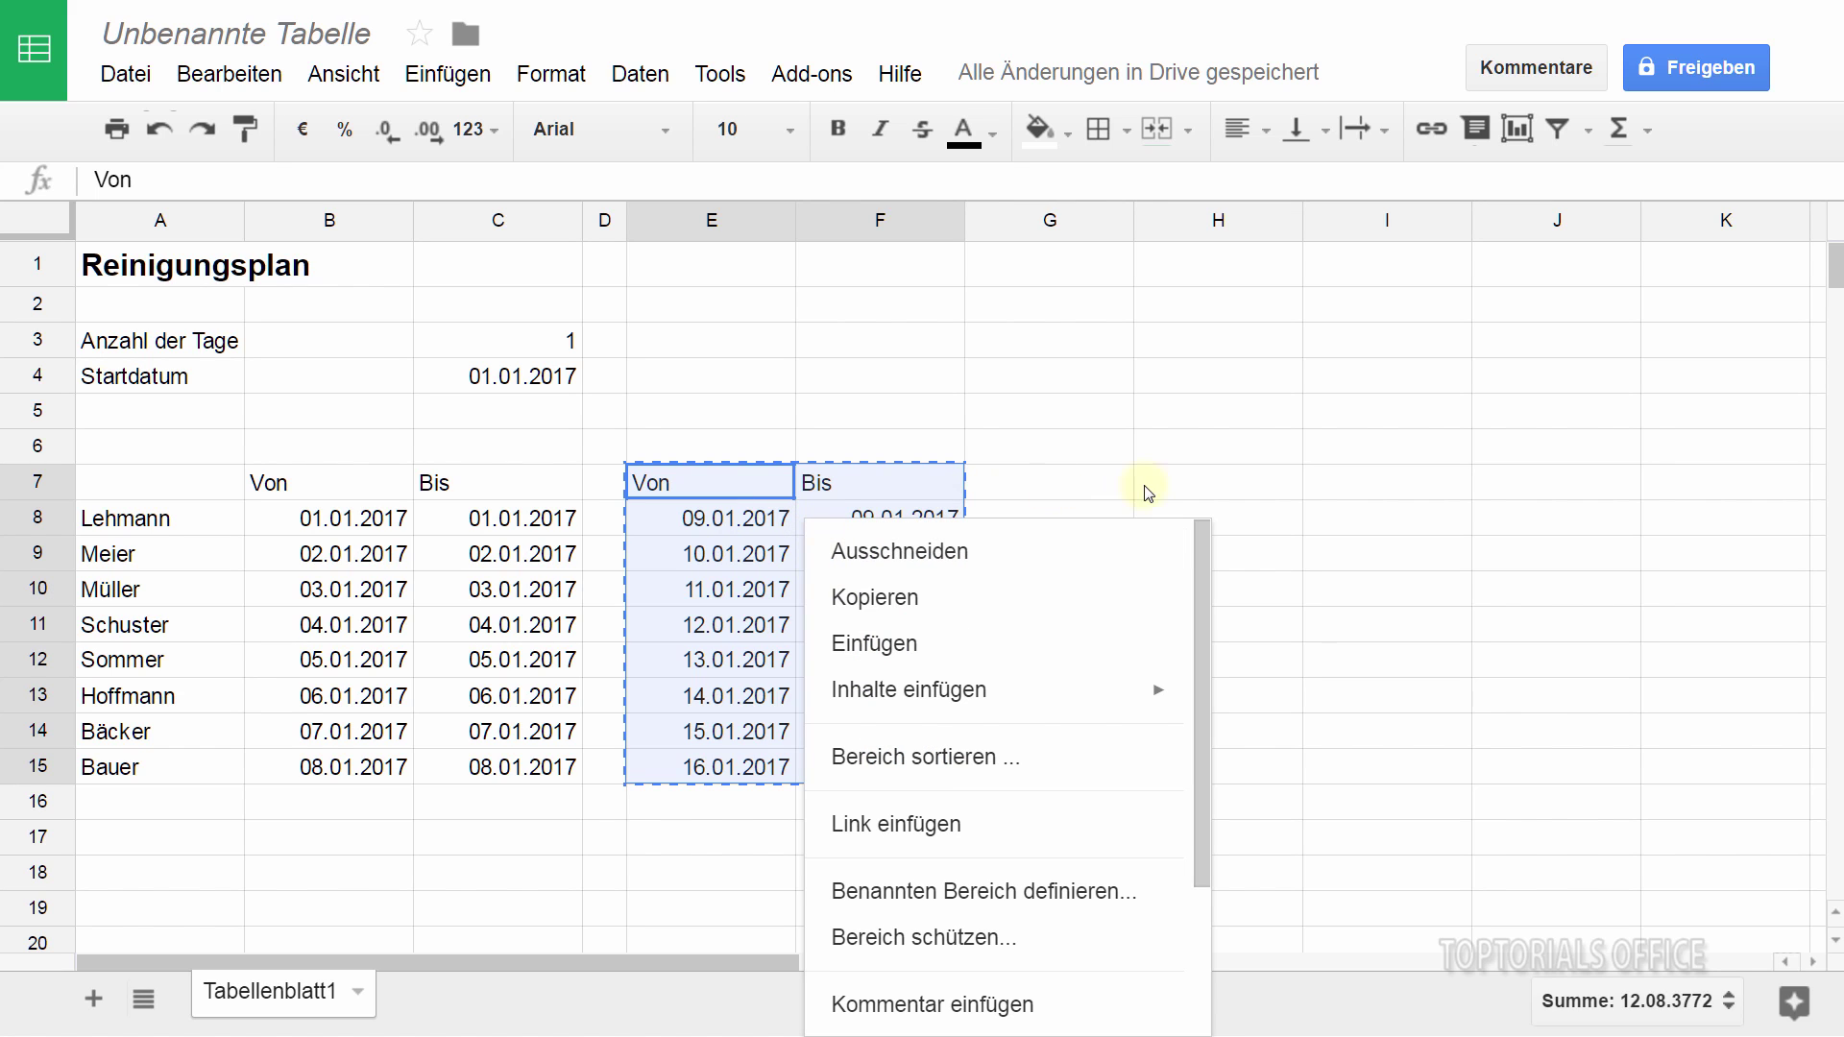
pyautogui.click(1149, 494)
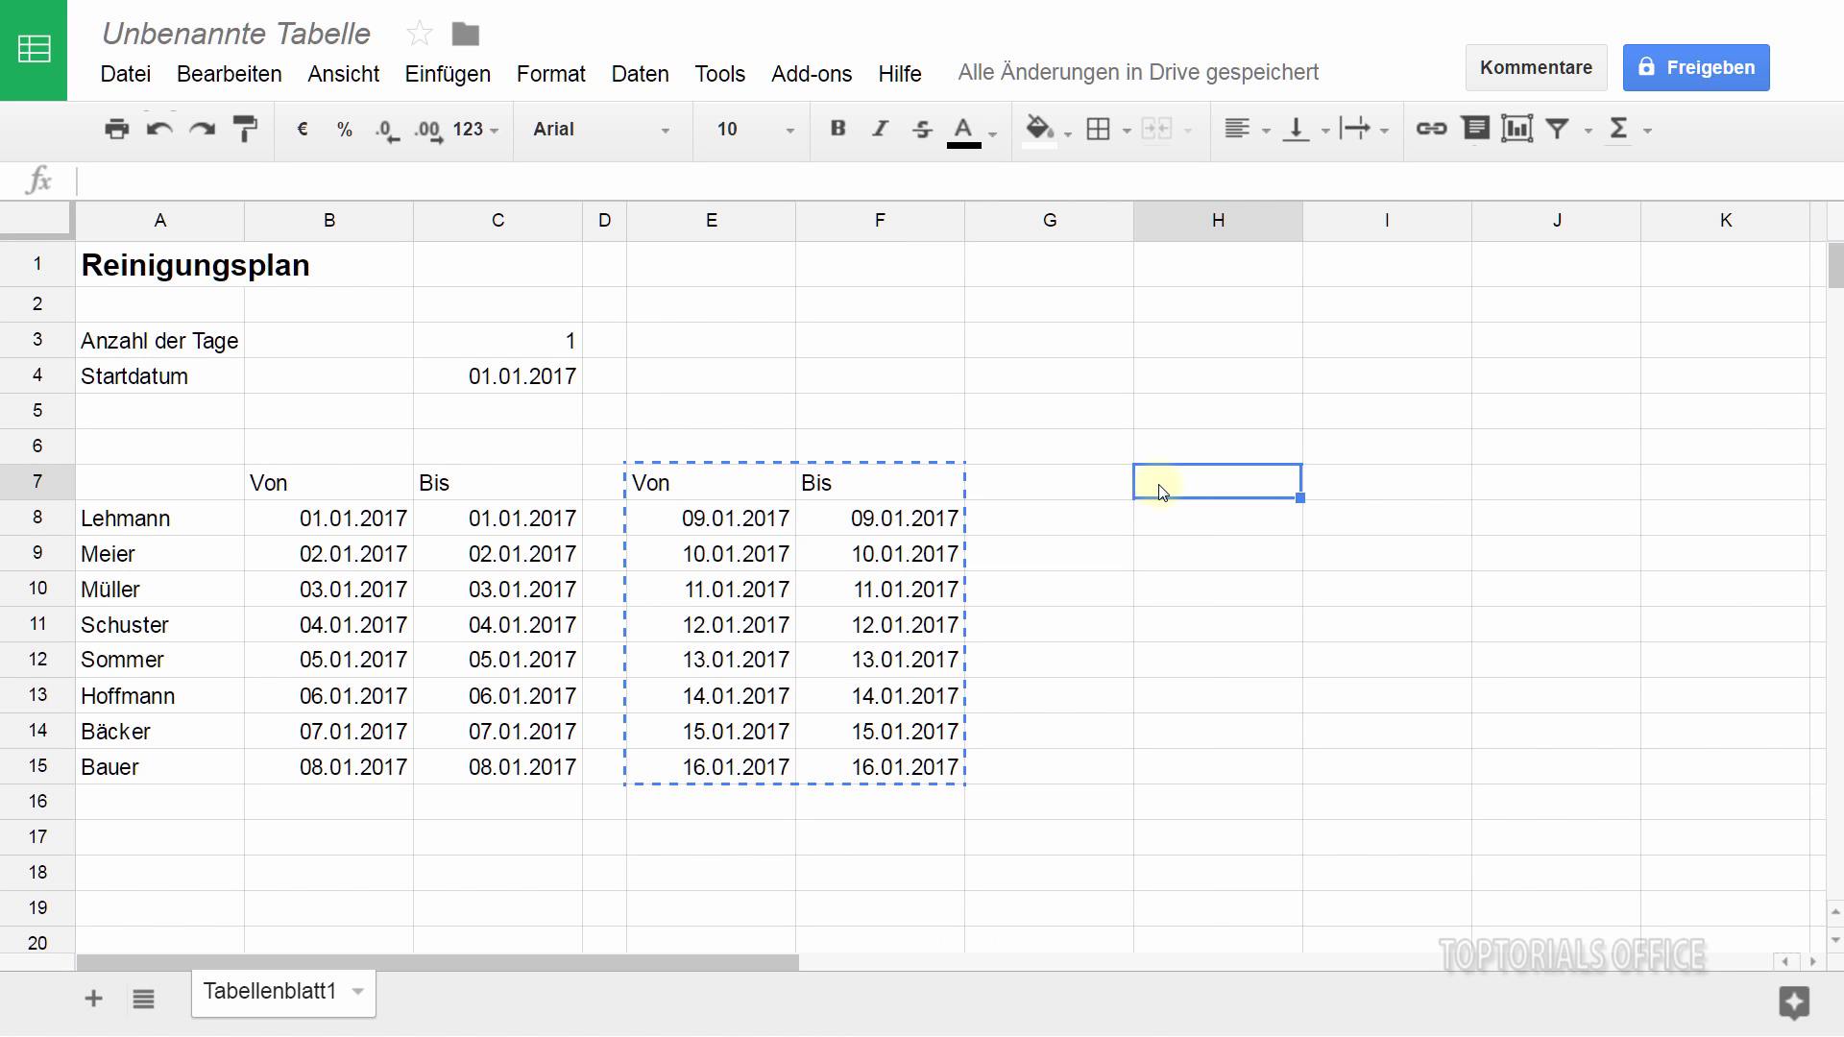
pyautogui.write('Von\tBis 17.01.2017\t17.01.2017 18.01.2017\t18.01.2017 19.01.2017\t19.01.2017 20.01.2017\t20.01.2017 21.01.2017\t21.01.2017 22.01.2017\t22.01.2017 23.01.2017\t23.01.2017 24.01.2017\t24.01.2017')
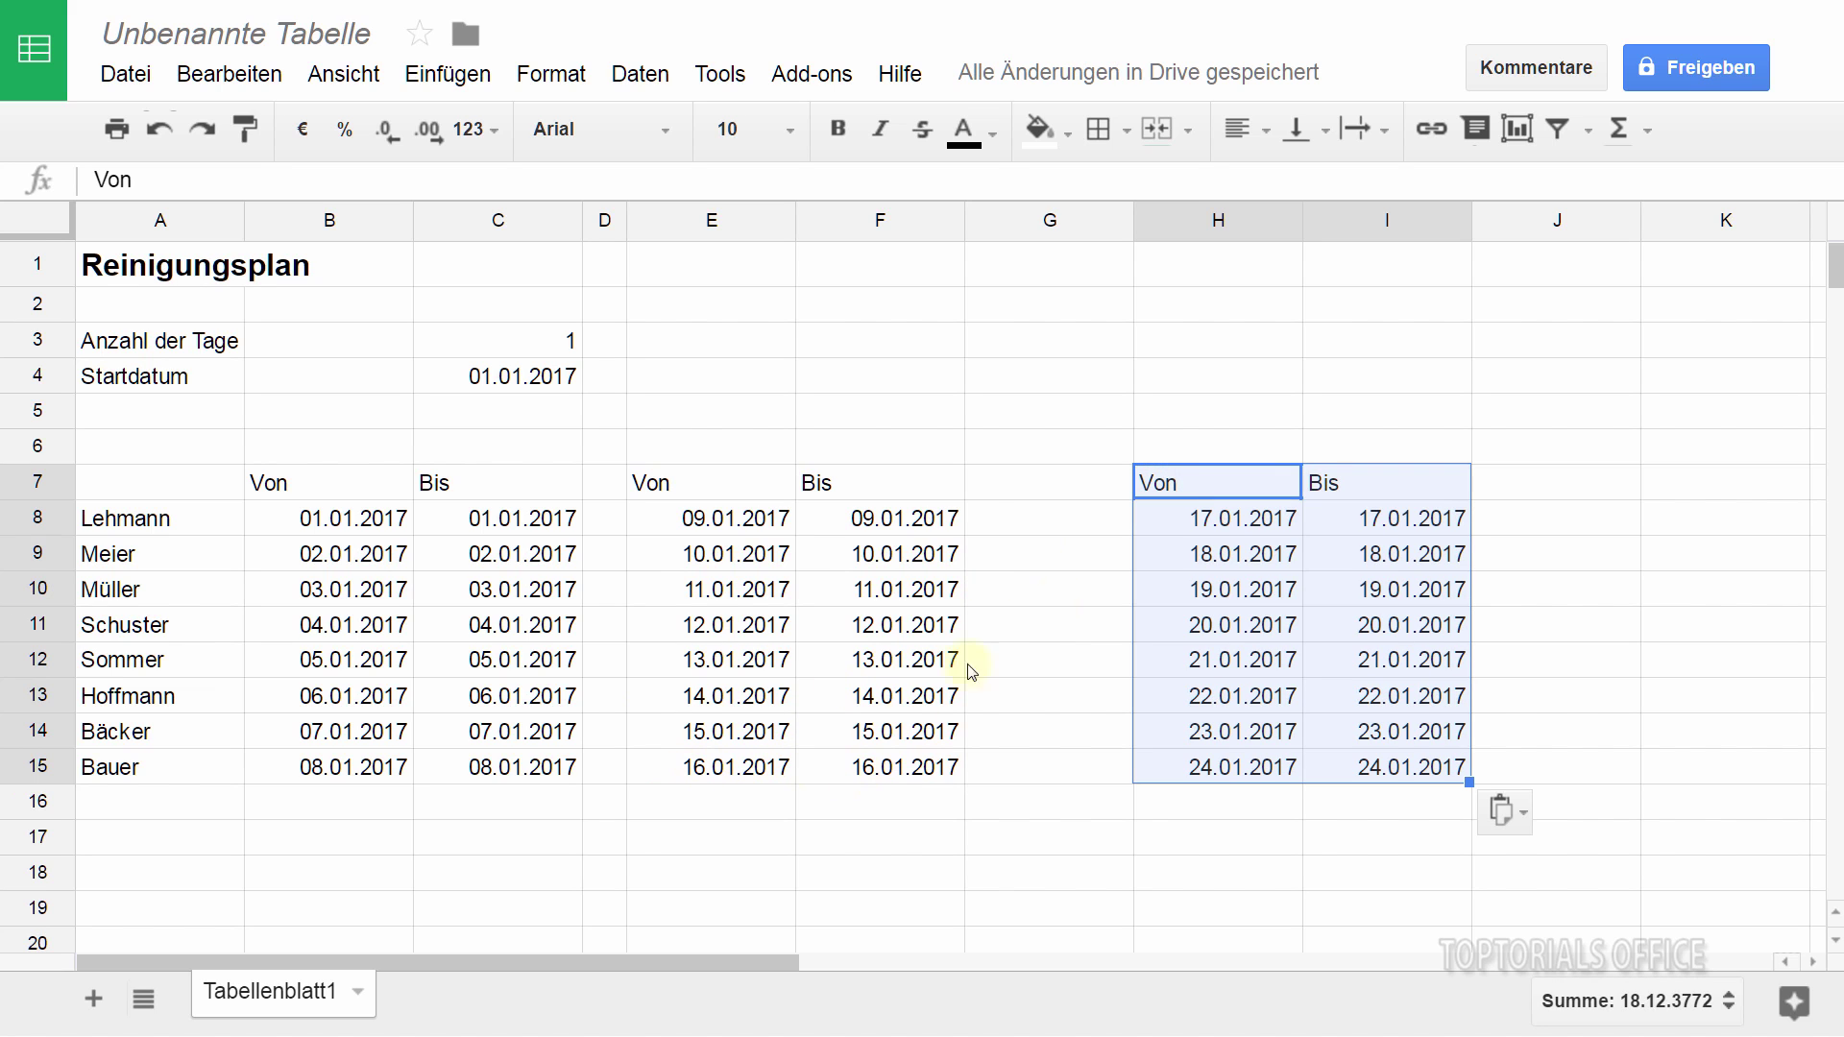
# Step: Paste a fourth block at K7 (25.01.2017–01.02.2017) and narrow spacer columns G and J
pyautogui.click(1693, 485)
pyautogui.hotkey('ctrl', 'v')
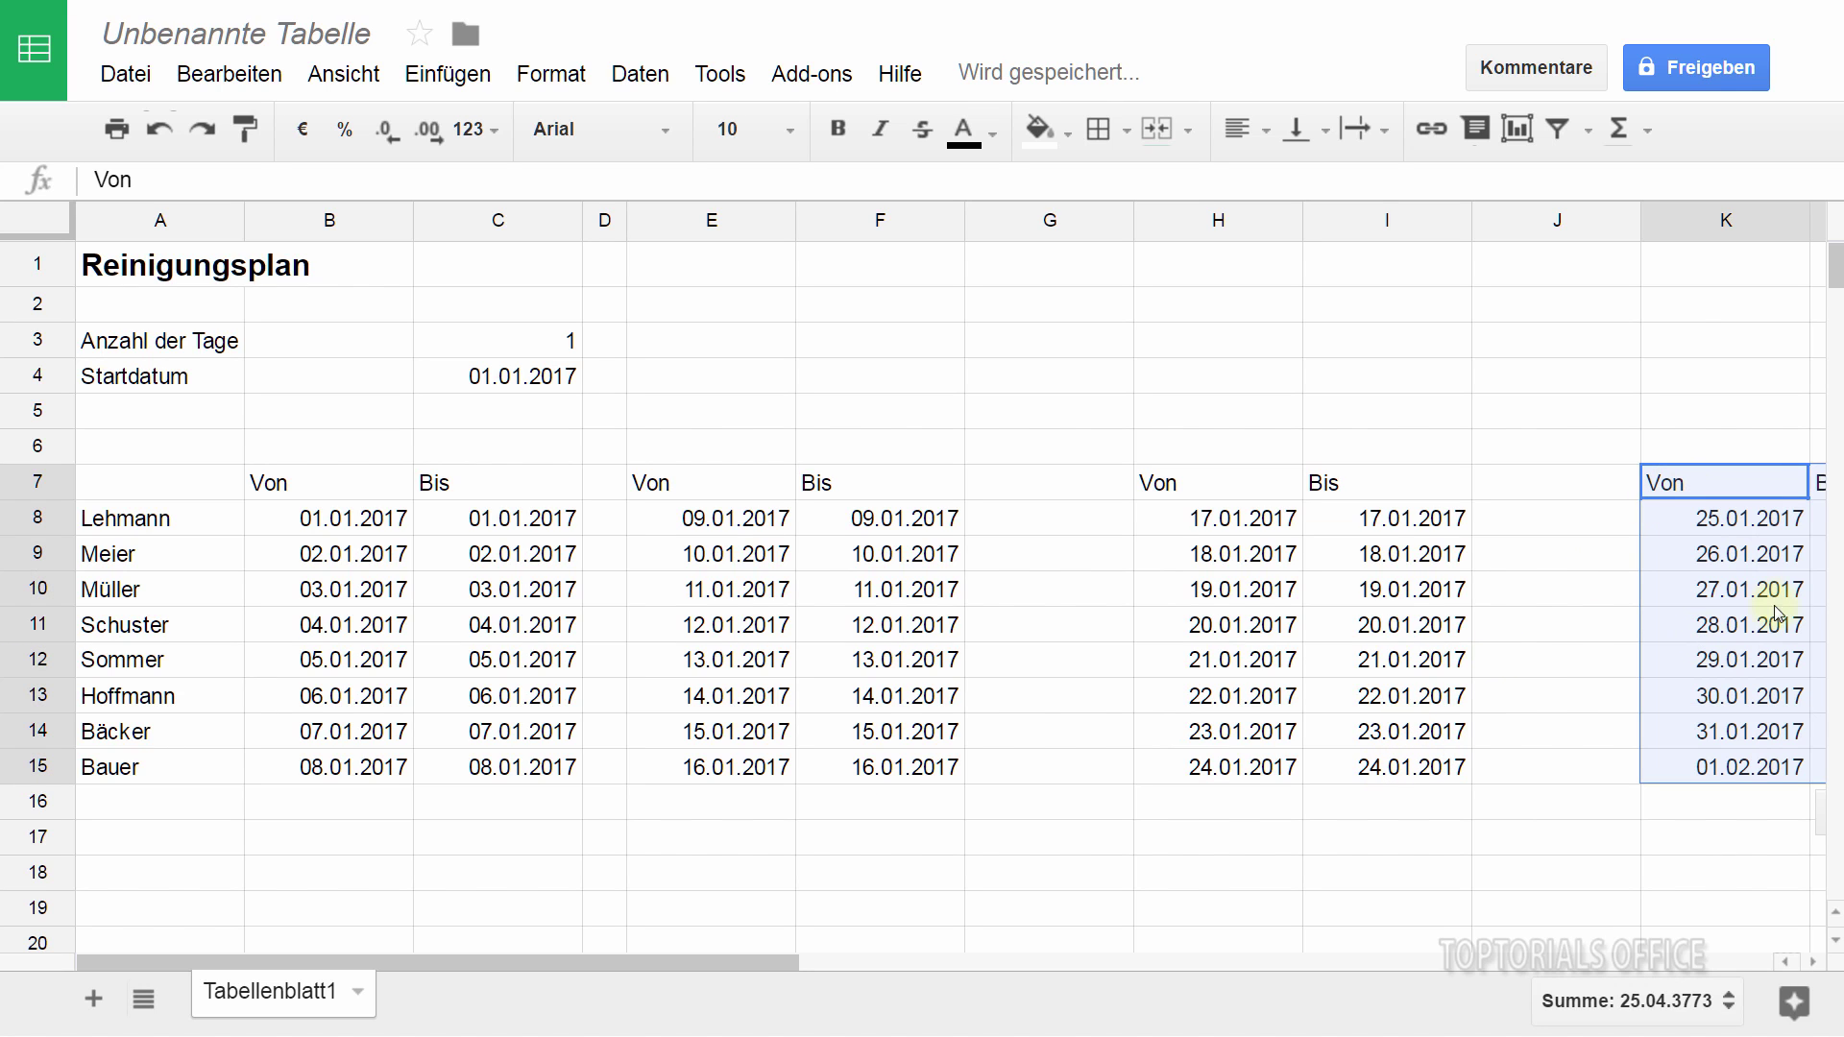
pyautogui.moveTo(1133, 223); pyautogui.dragTo(1022, 230)
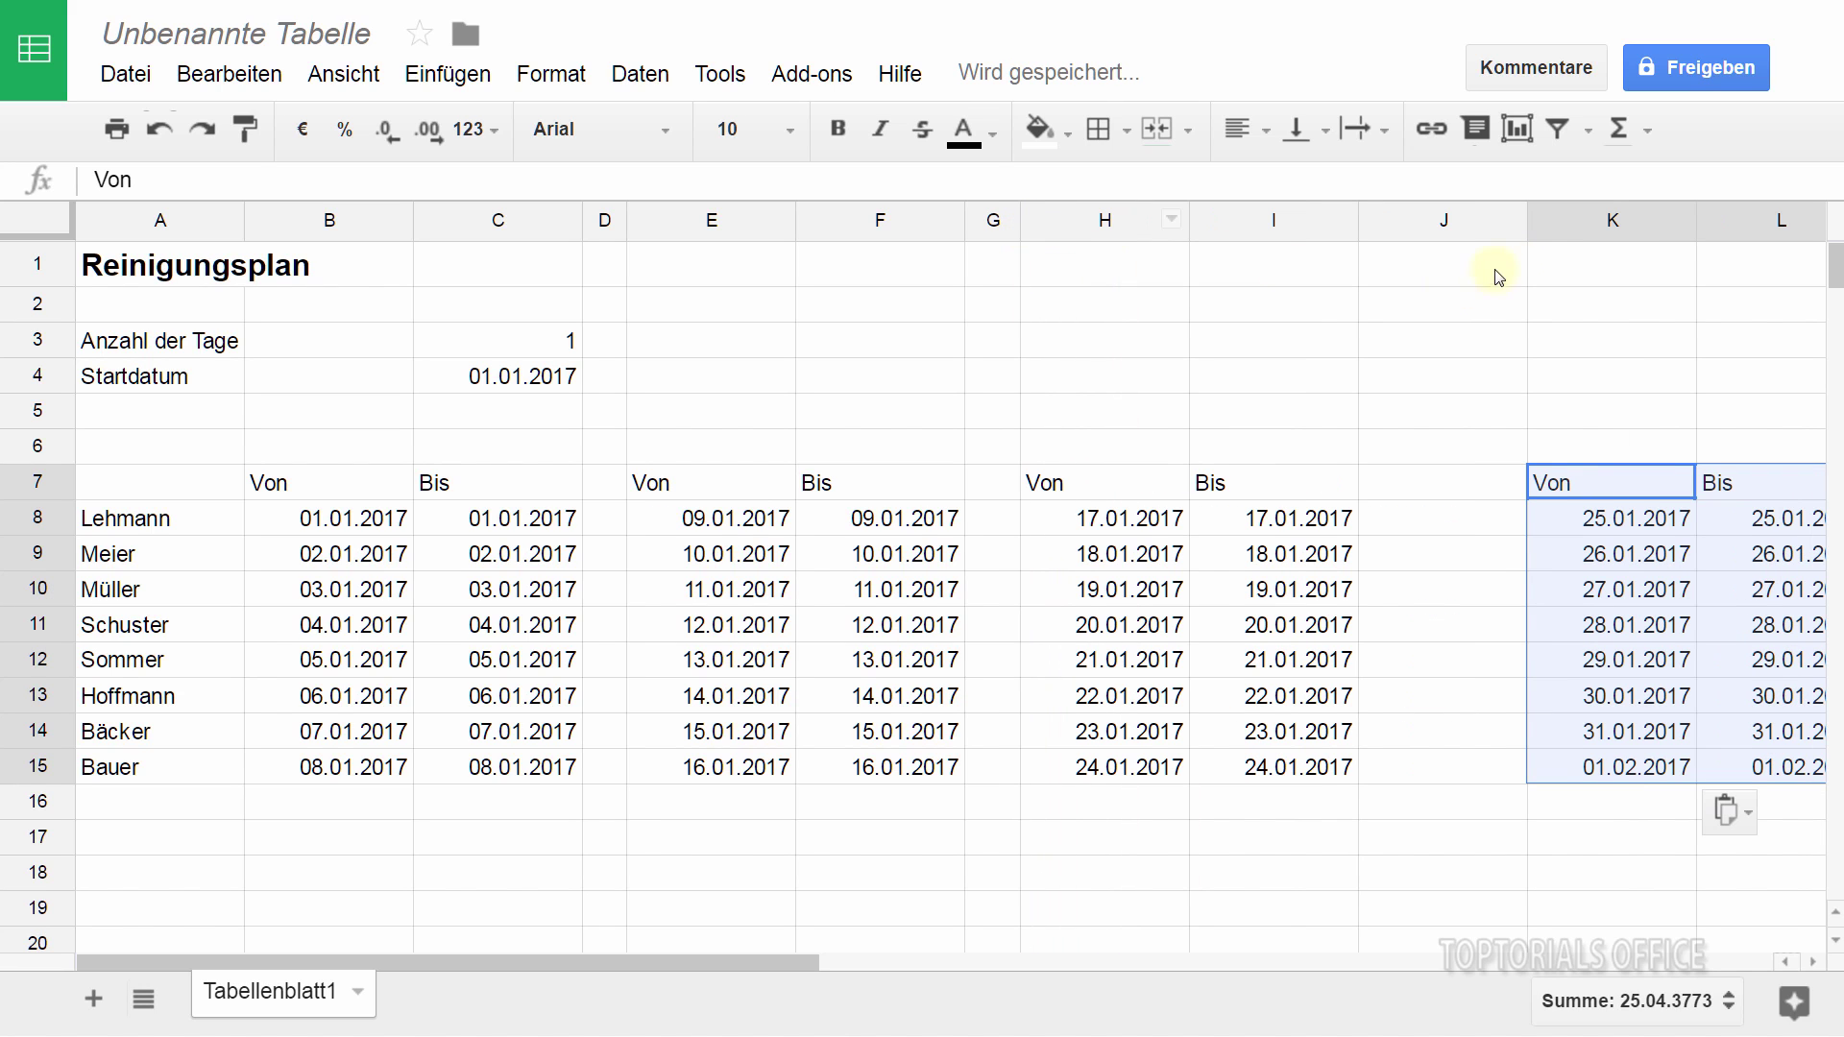
pyautogui.moveTo(1527, 228); pyautogui.dragTo(1399, 230)
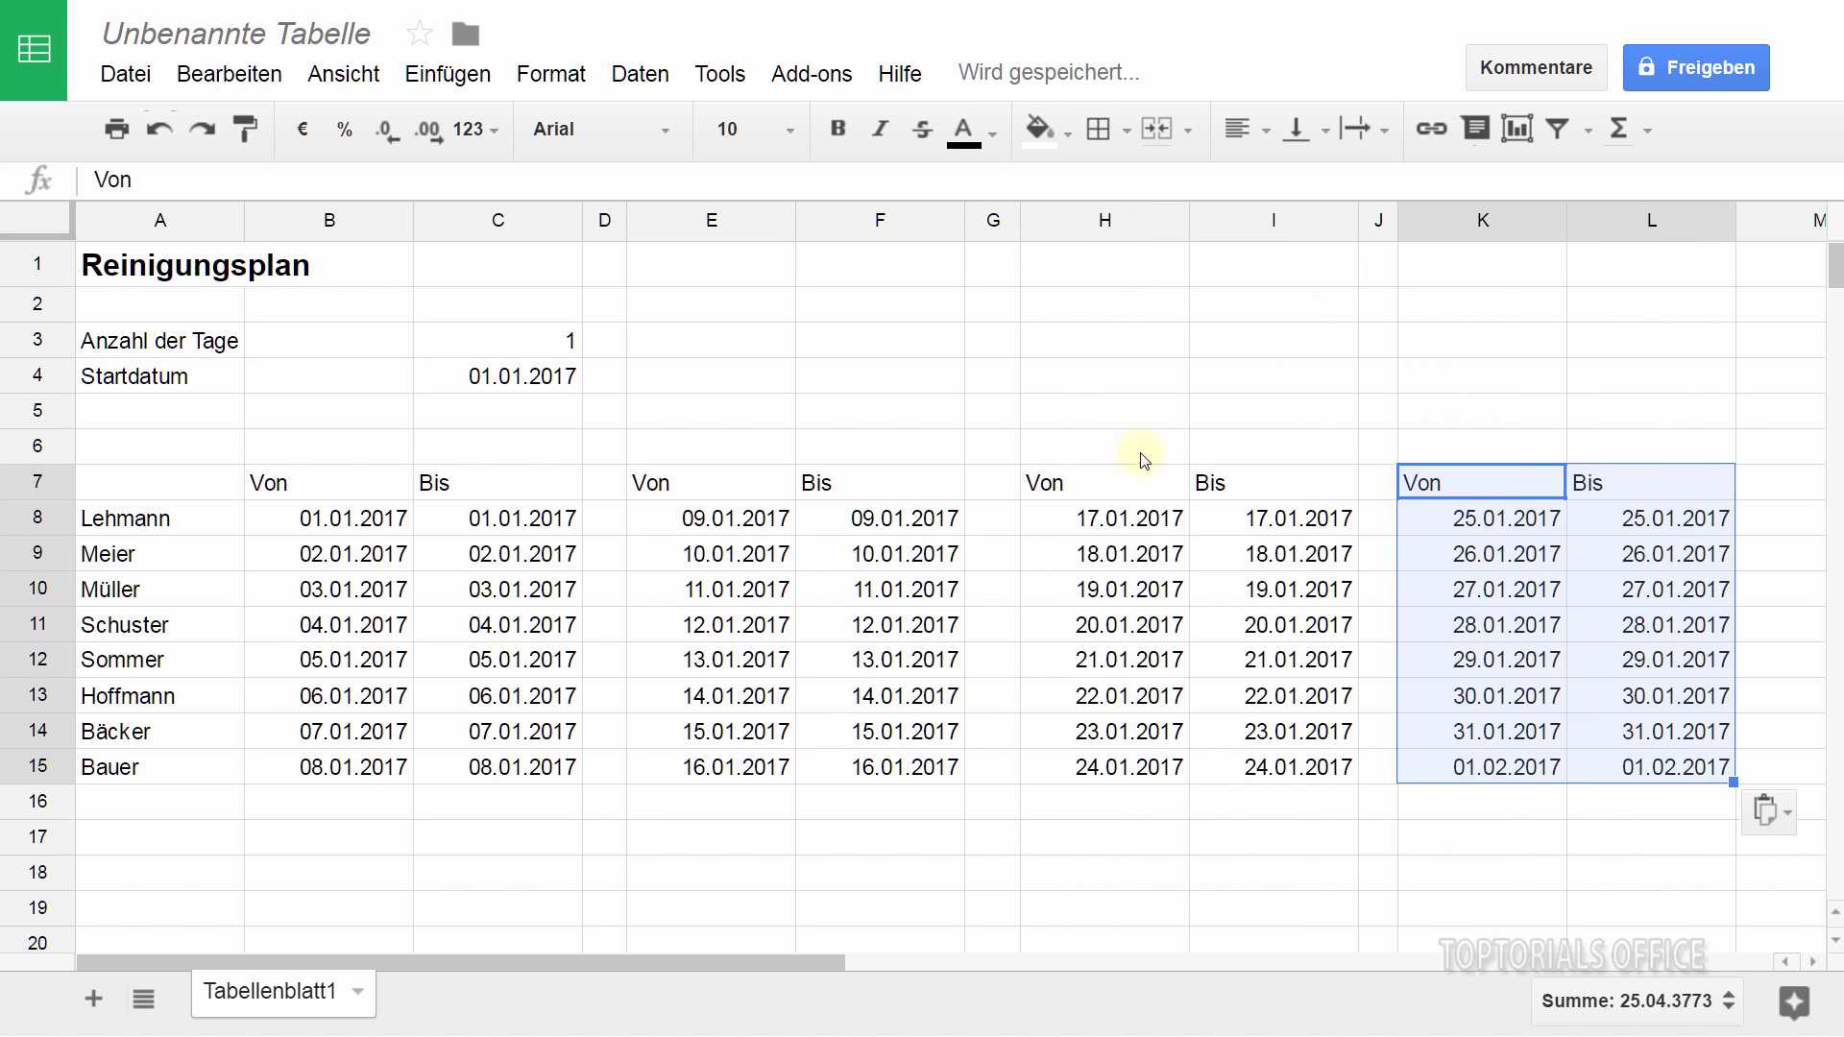
# Step: Check the date formulas in B8, C8, B9 and E8
pyautogui.click(309, 518)
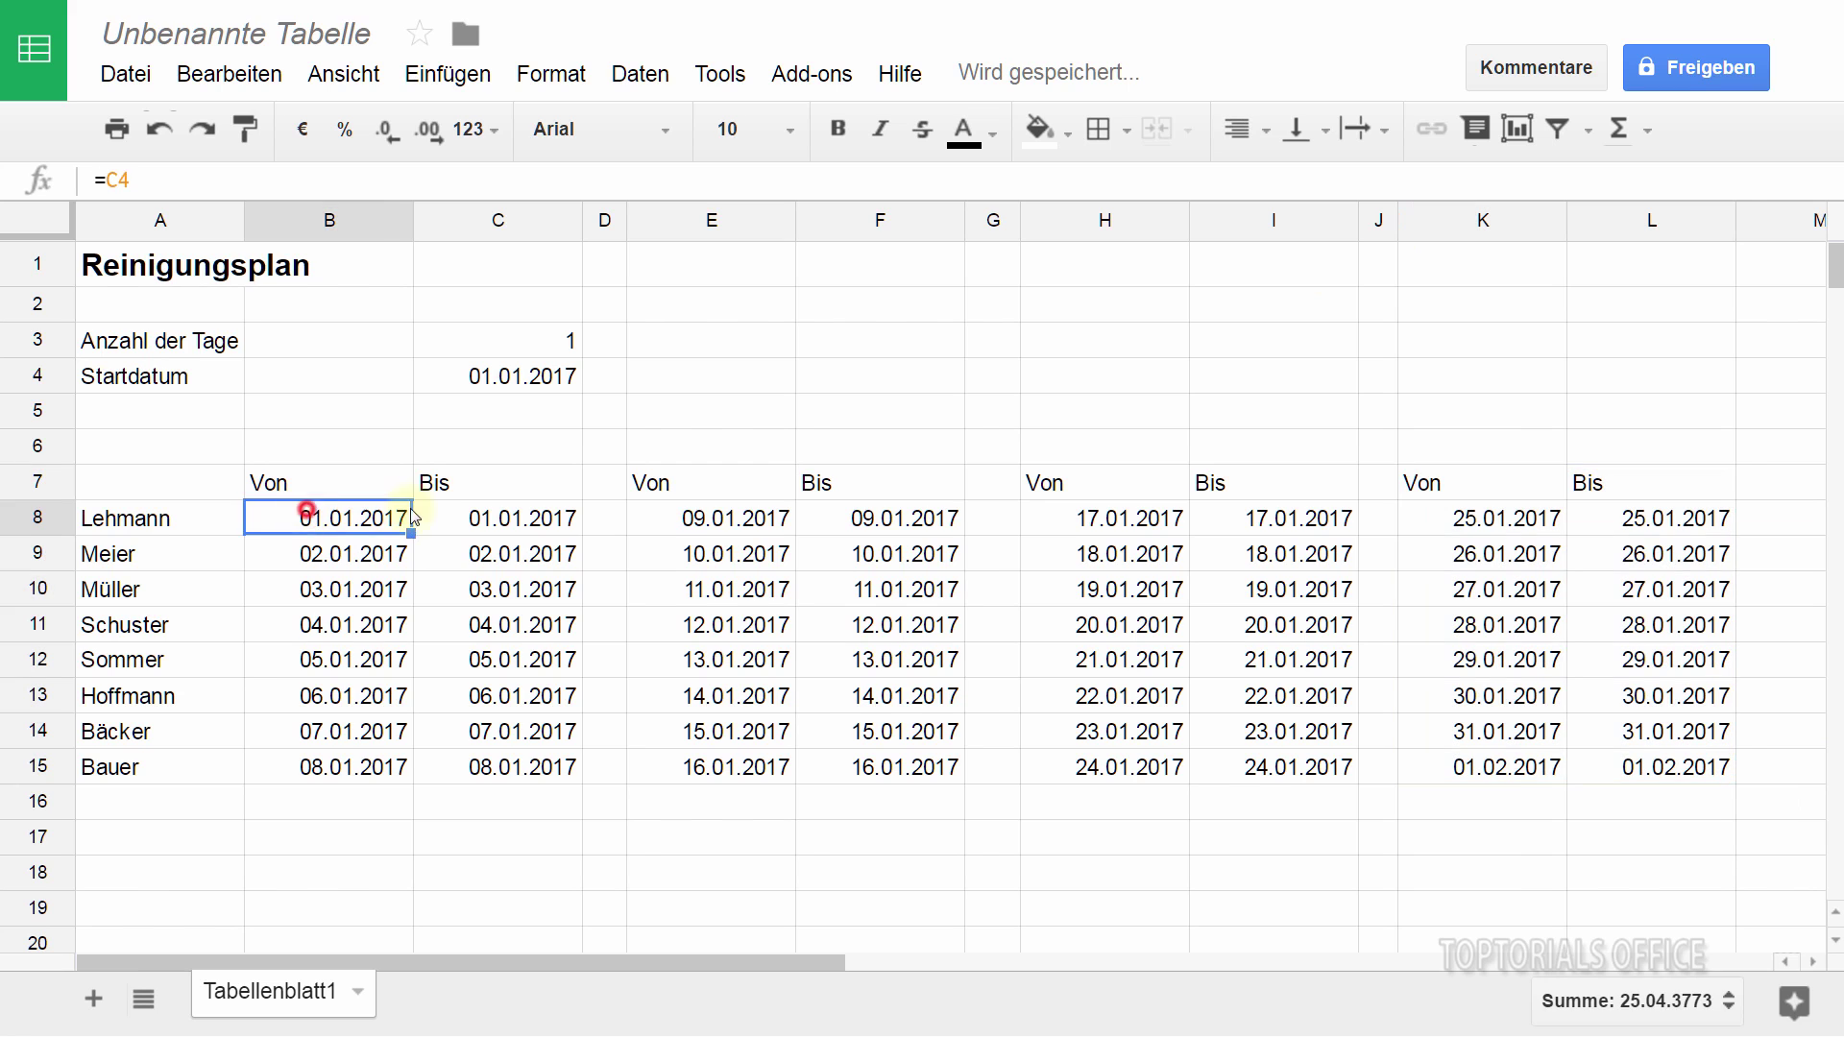
pyautogui.click(482, 517)
pyautogui.click(357, 557)
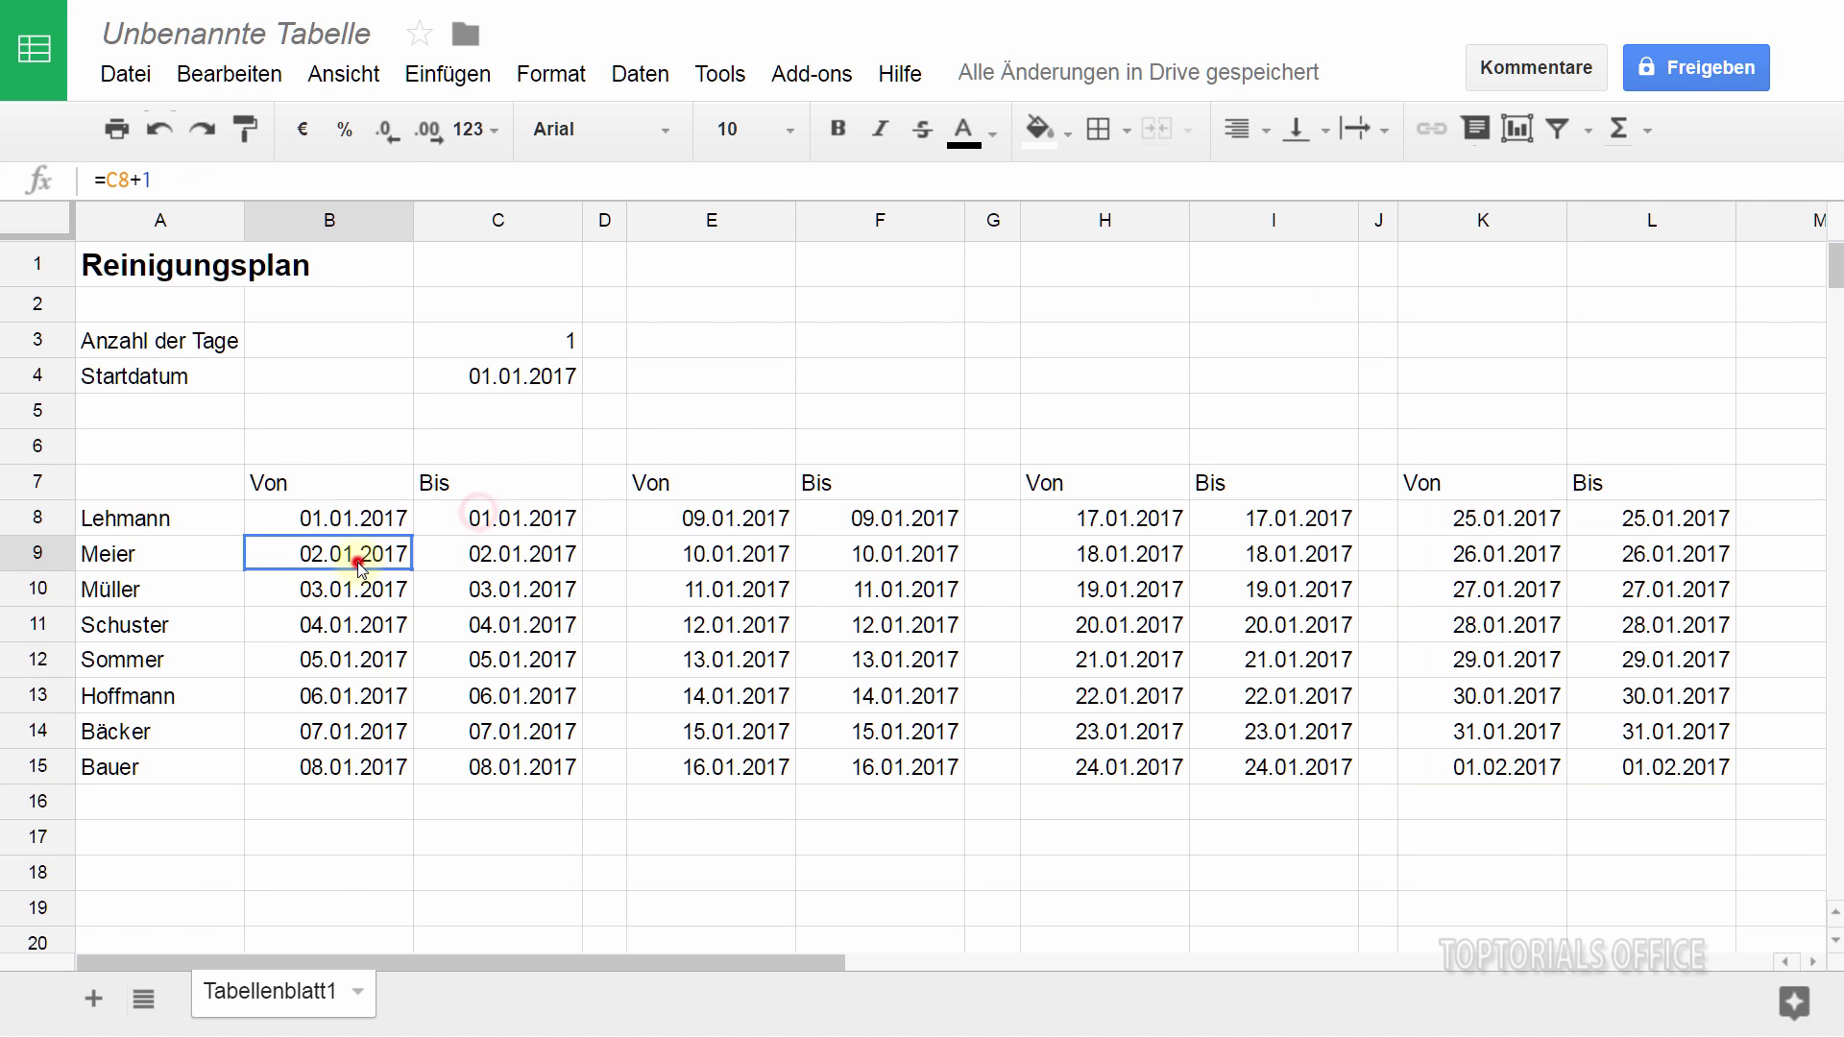
pyautogui.click(734, 520)
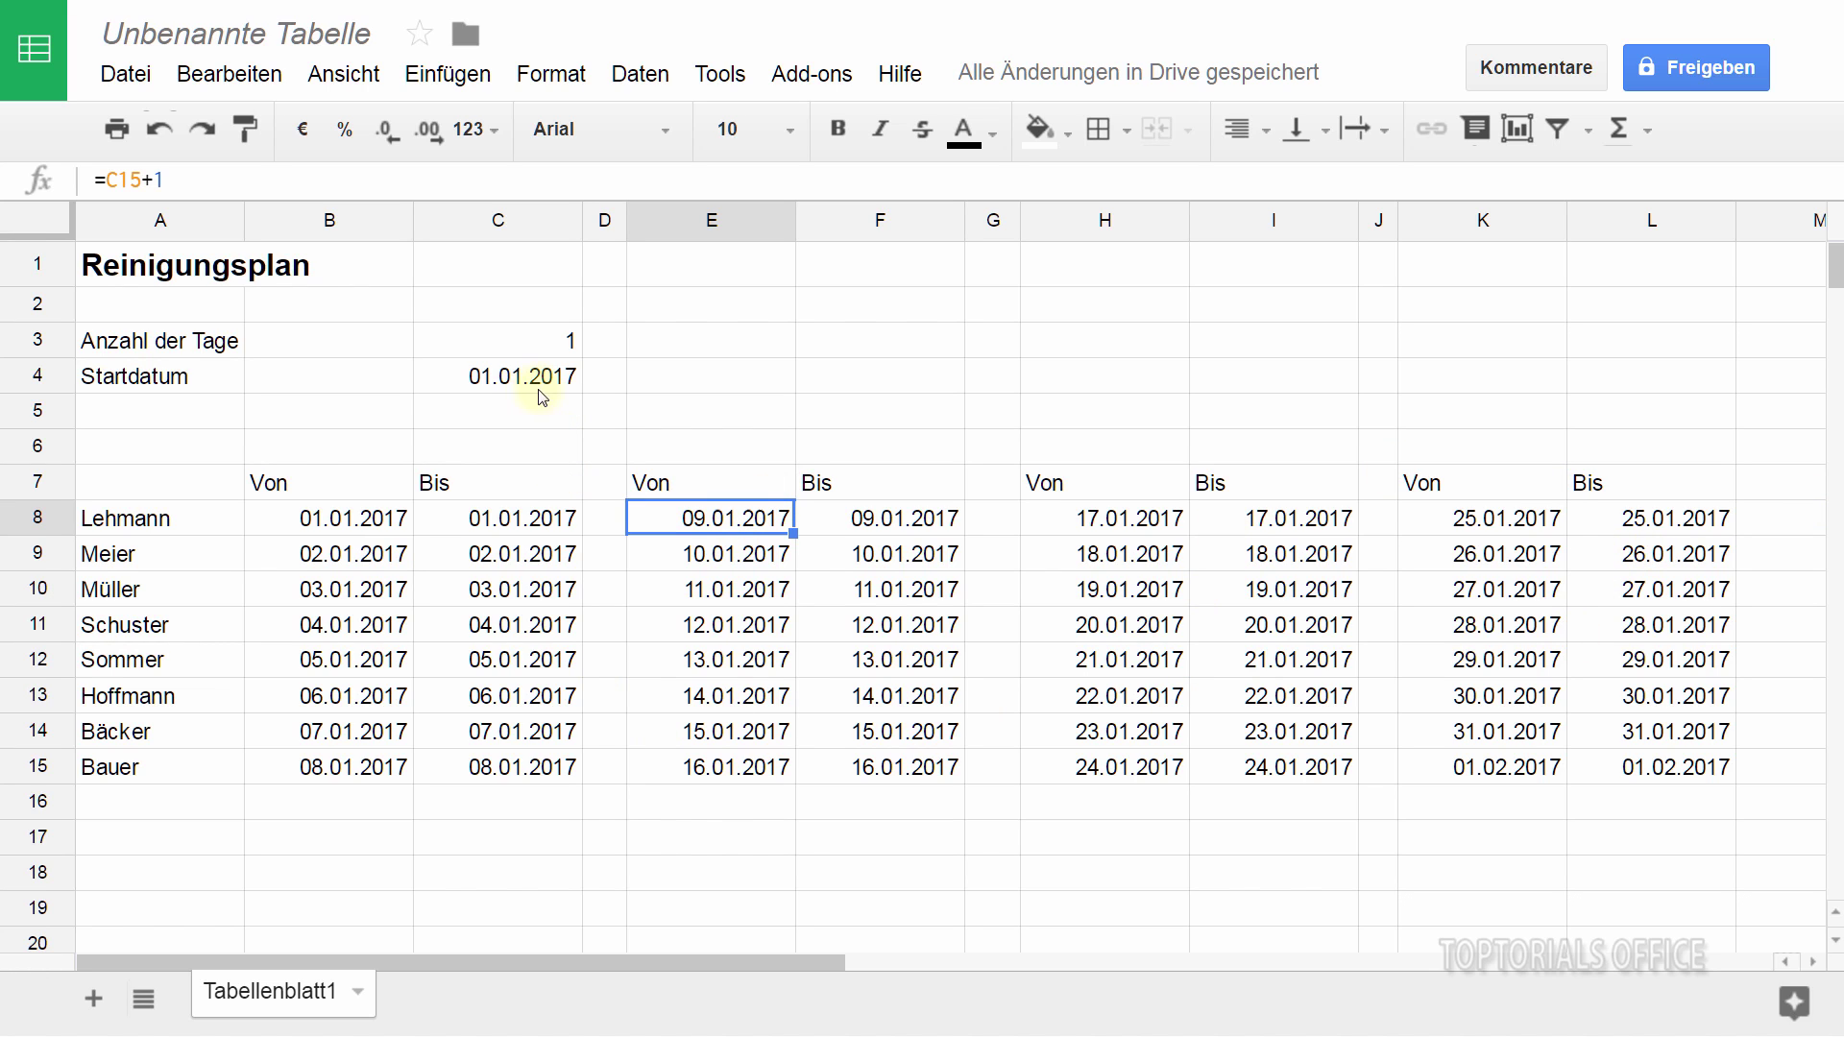
# Step: Try 2 days per person in C3, then set 14, extending the schedule to 24.03.2018, and select the names
pyautogui.click(506, 349)
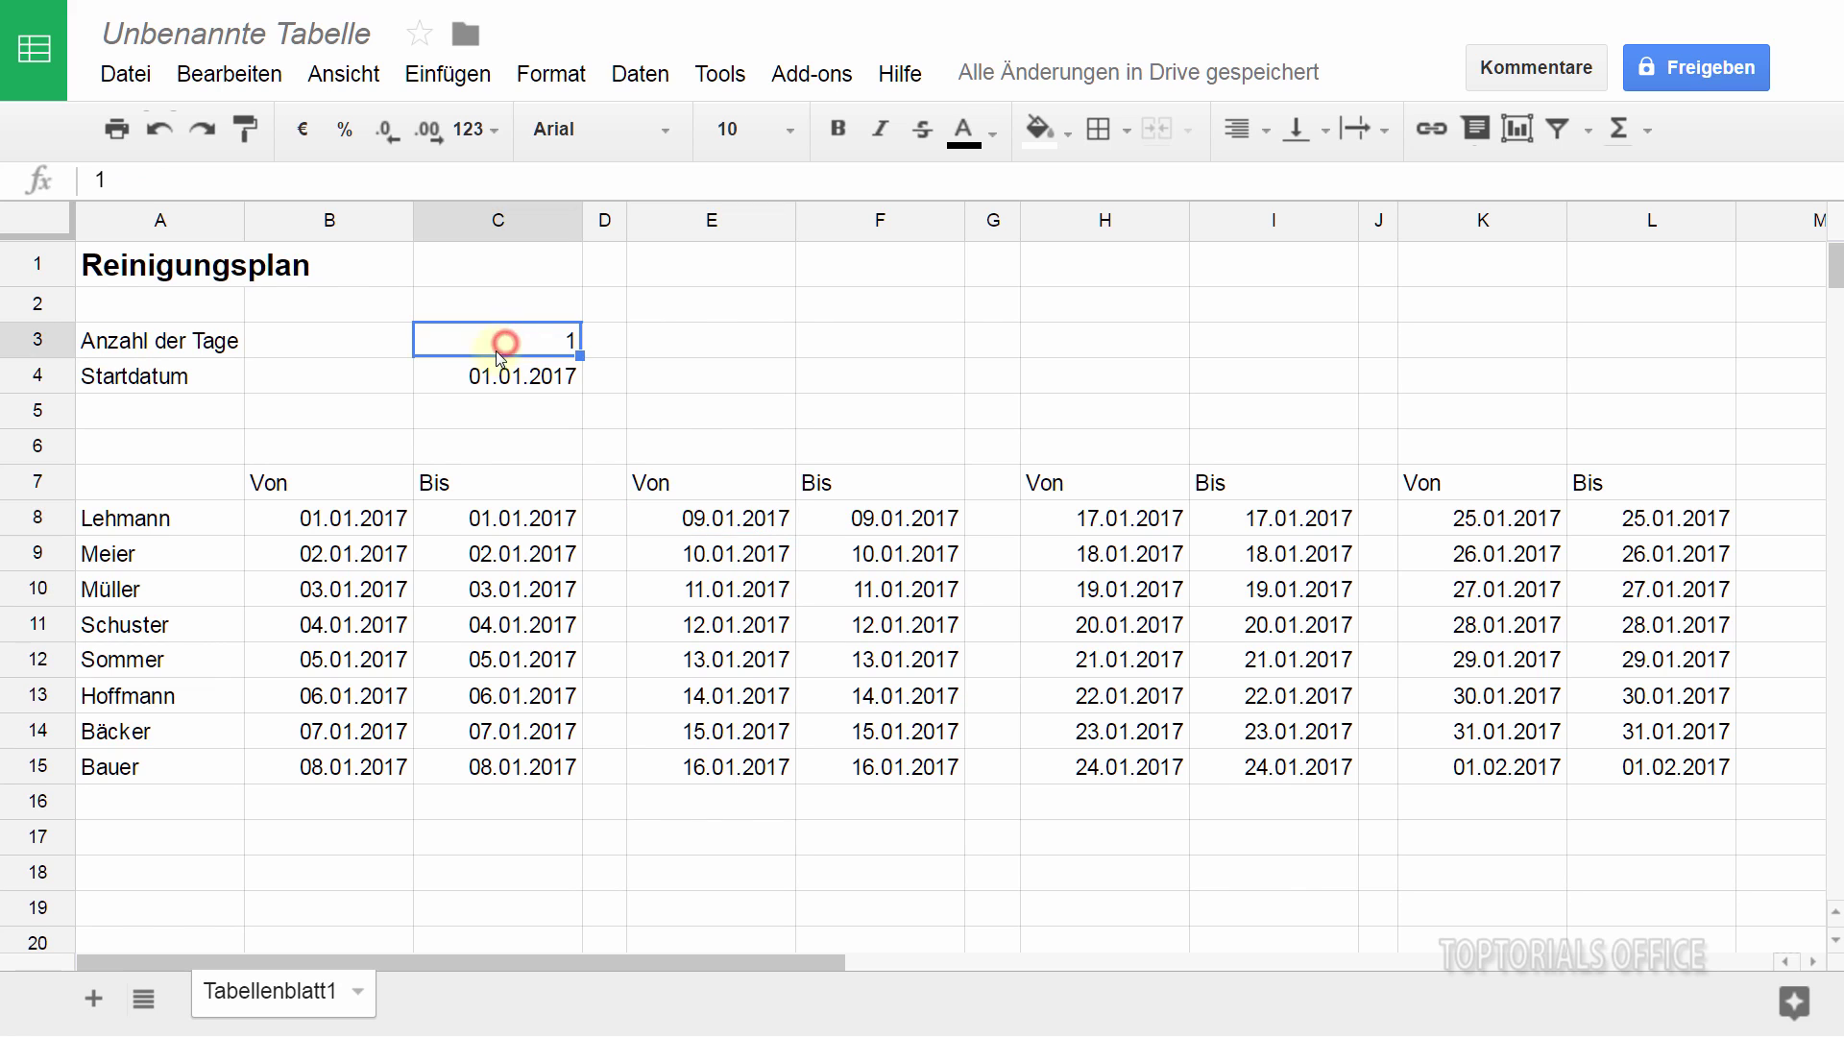
pyautogui.write('2')
pyautogui.press('Return')
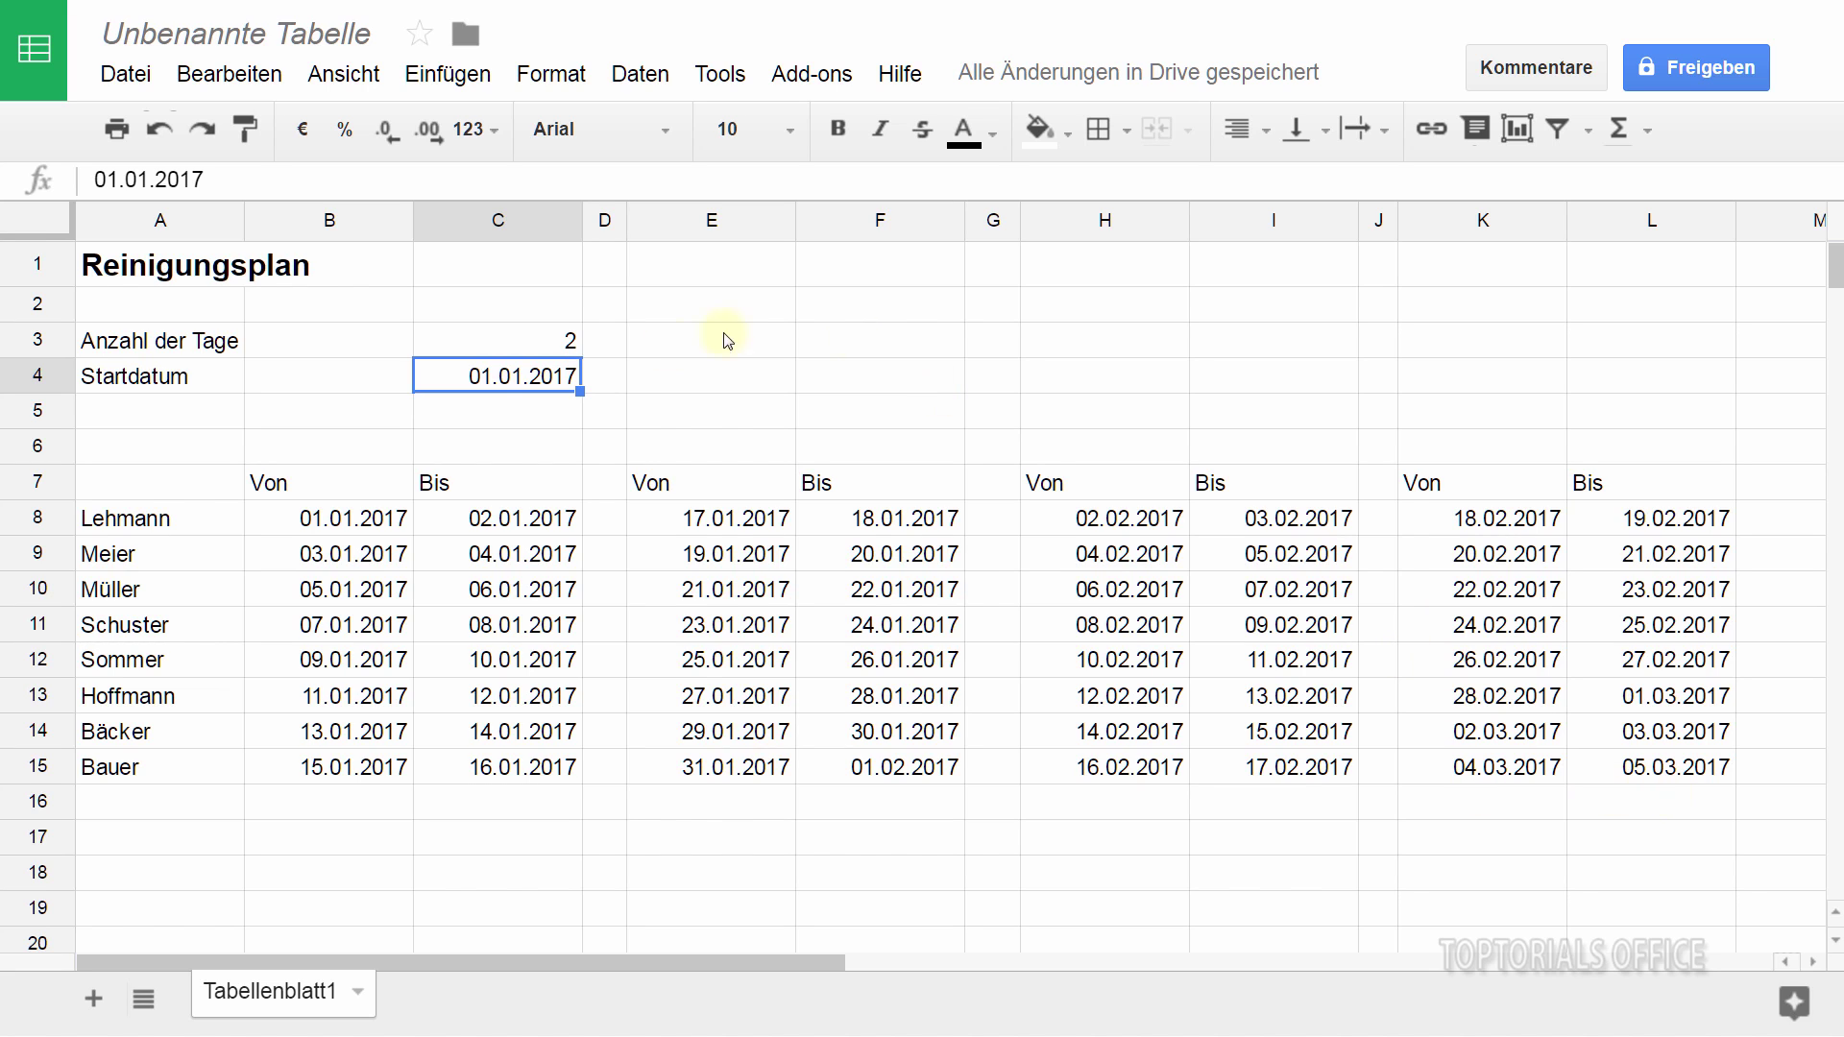
pyautogui.click(494, 341)
pyautogui.write('1')
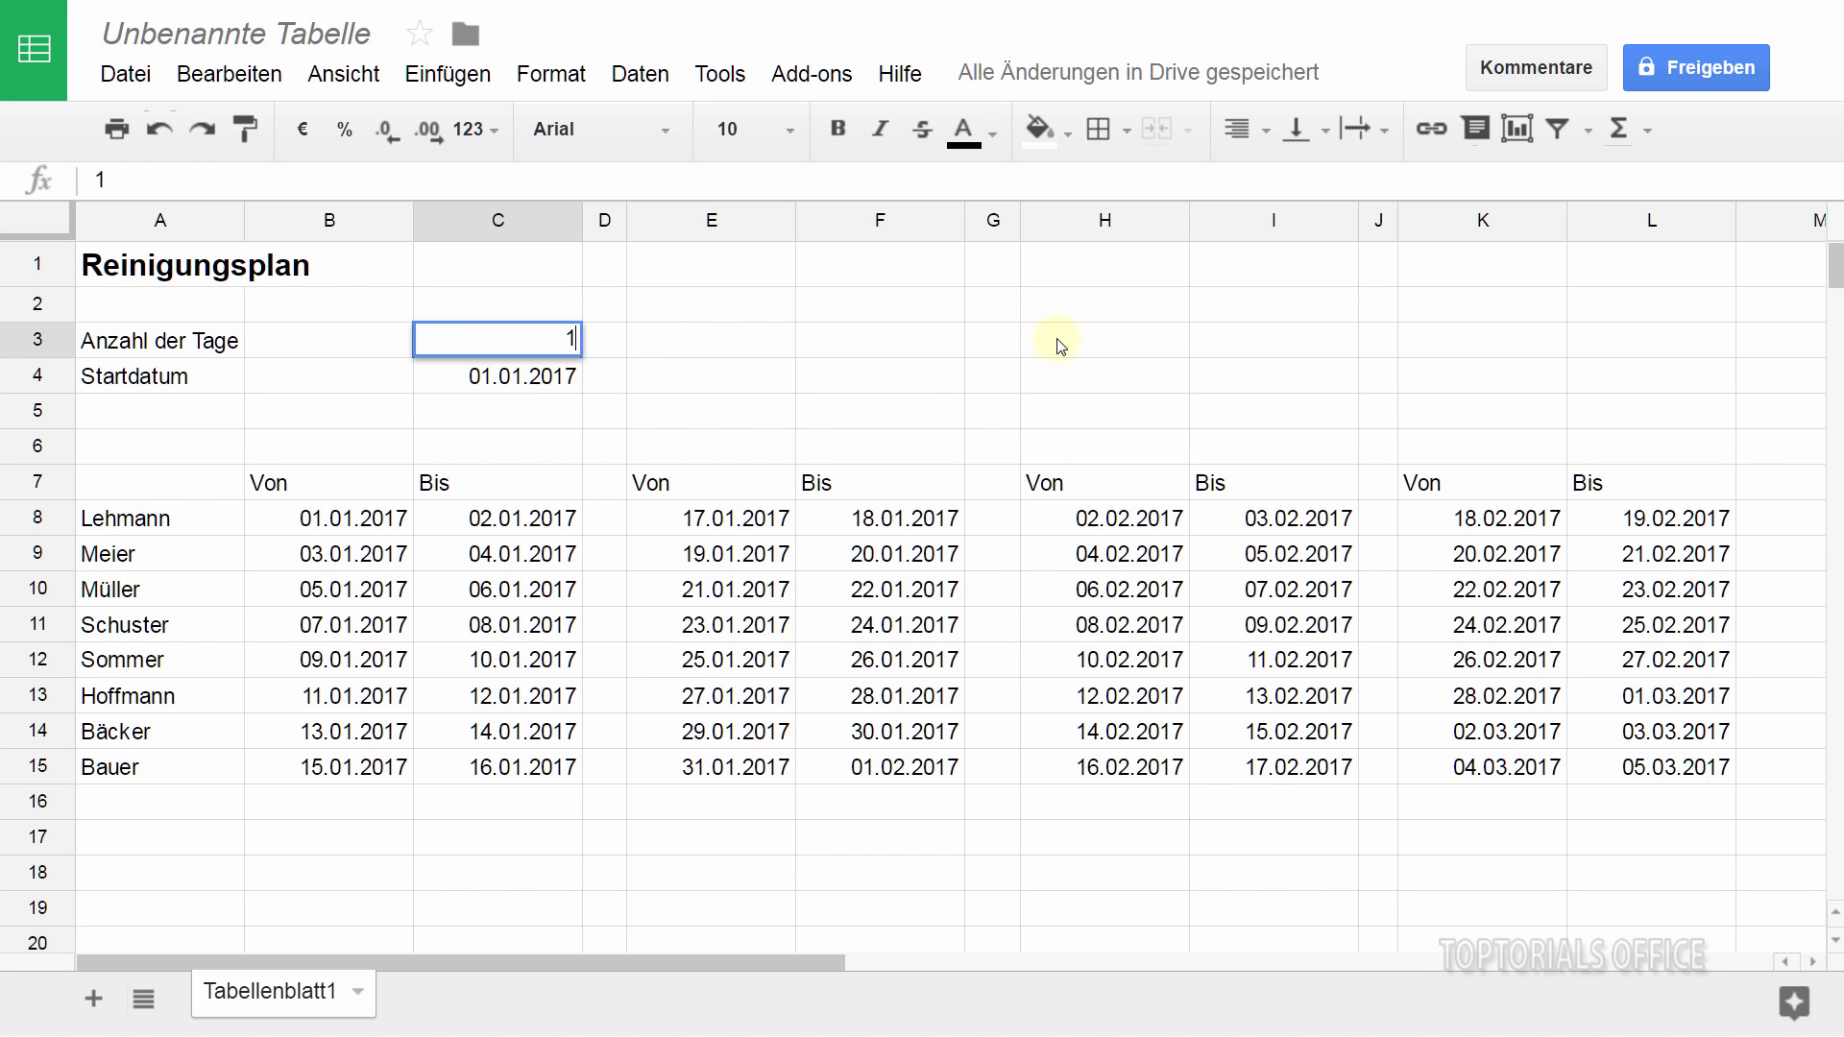
pyautogui.write('4')
pyautogui.press('Return')
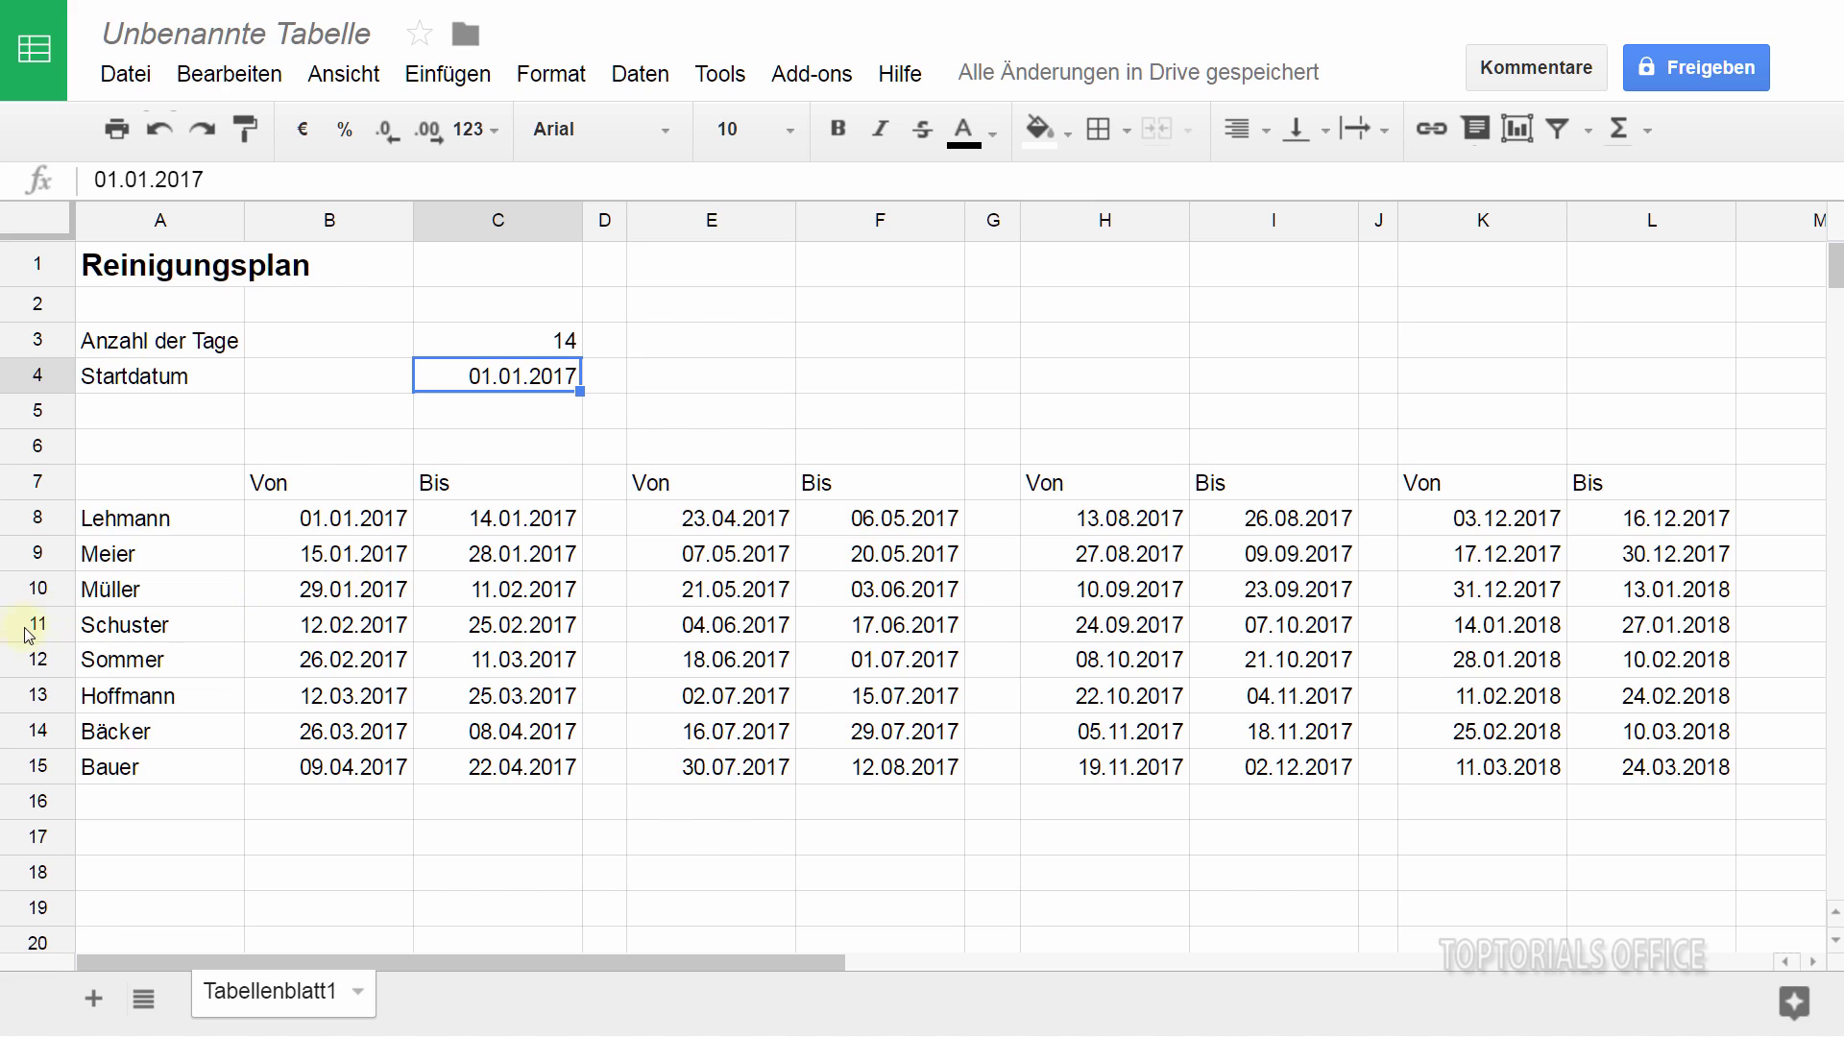
pyautogui.moveTo(141, 525); pyautogui.dragTo(159, 775)
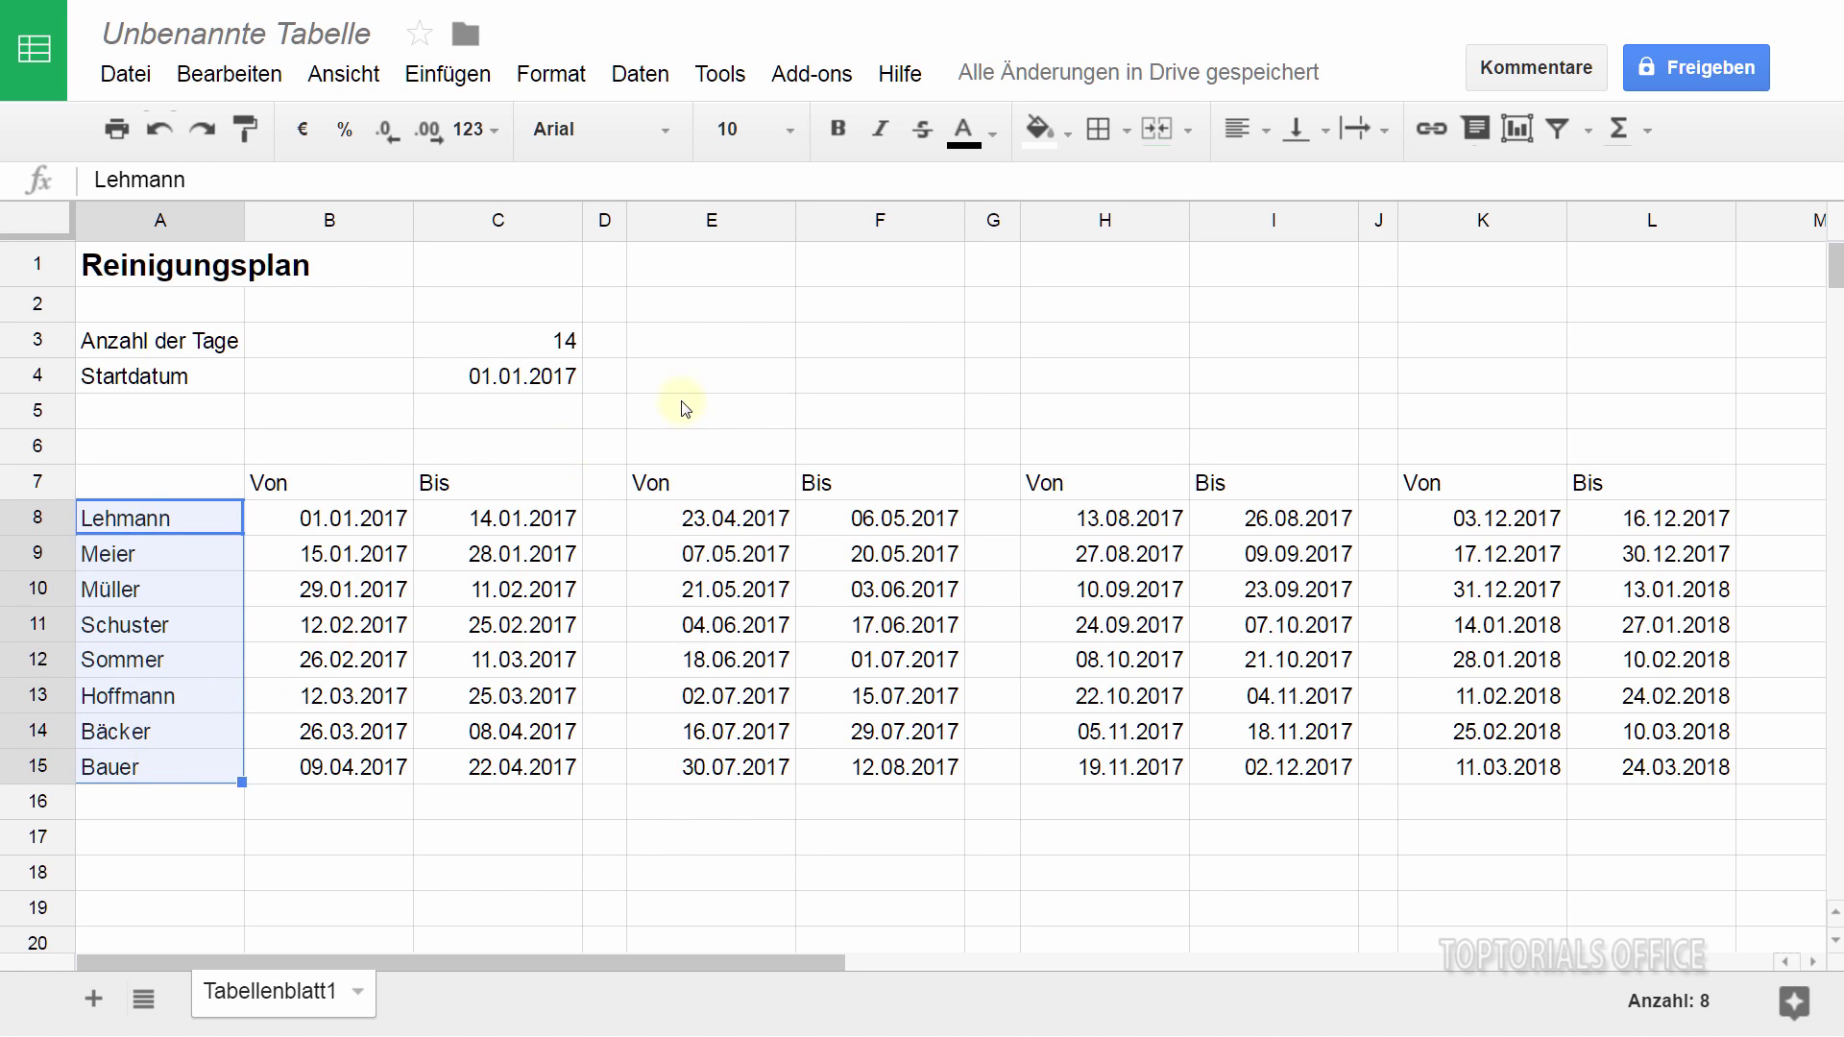
# Step: Bold the names in A8:A15, and make the row 7 Von/Bis headers bold and Zentriert
pyautogui.click(835, 128)
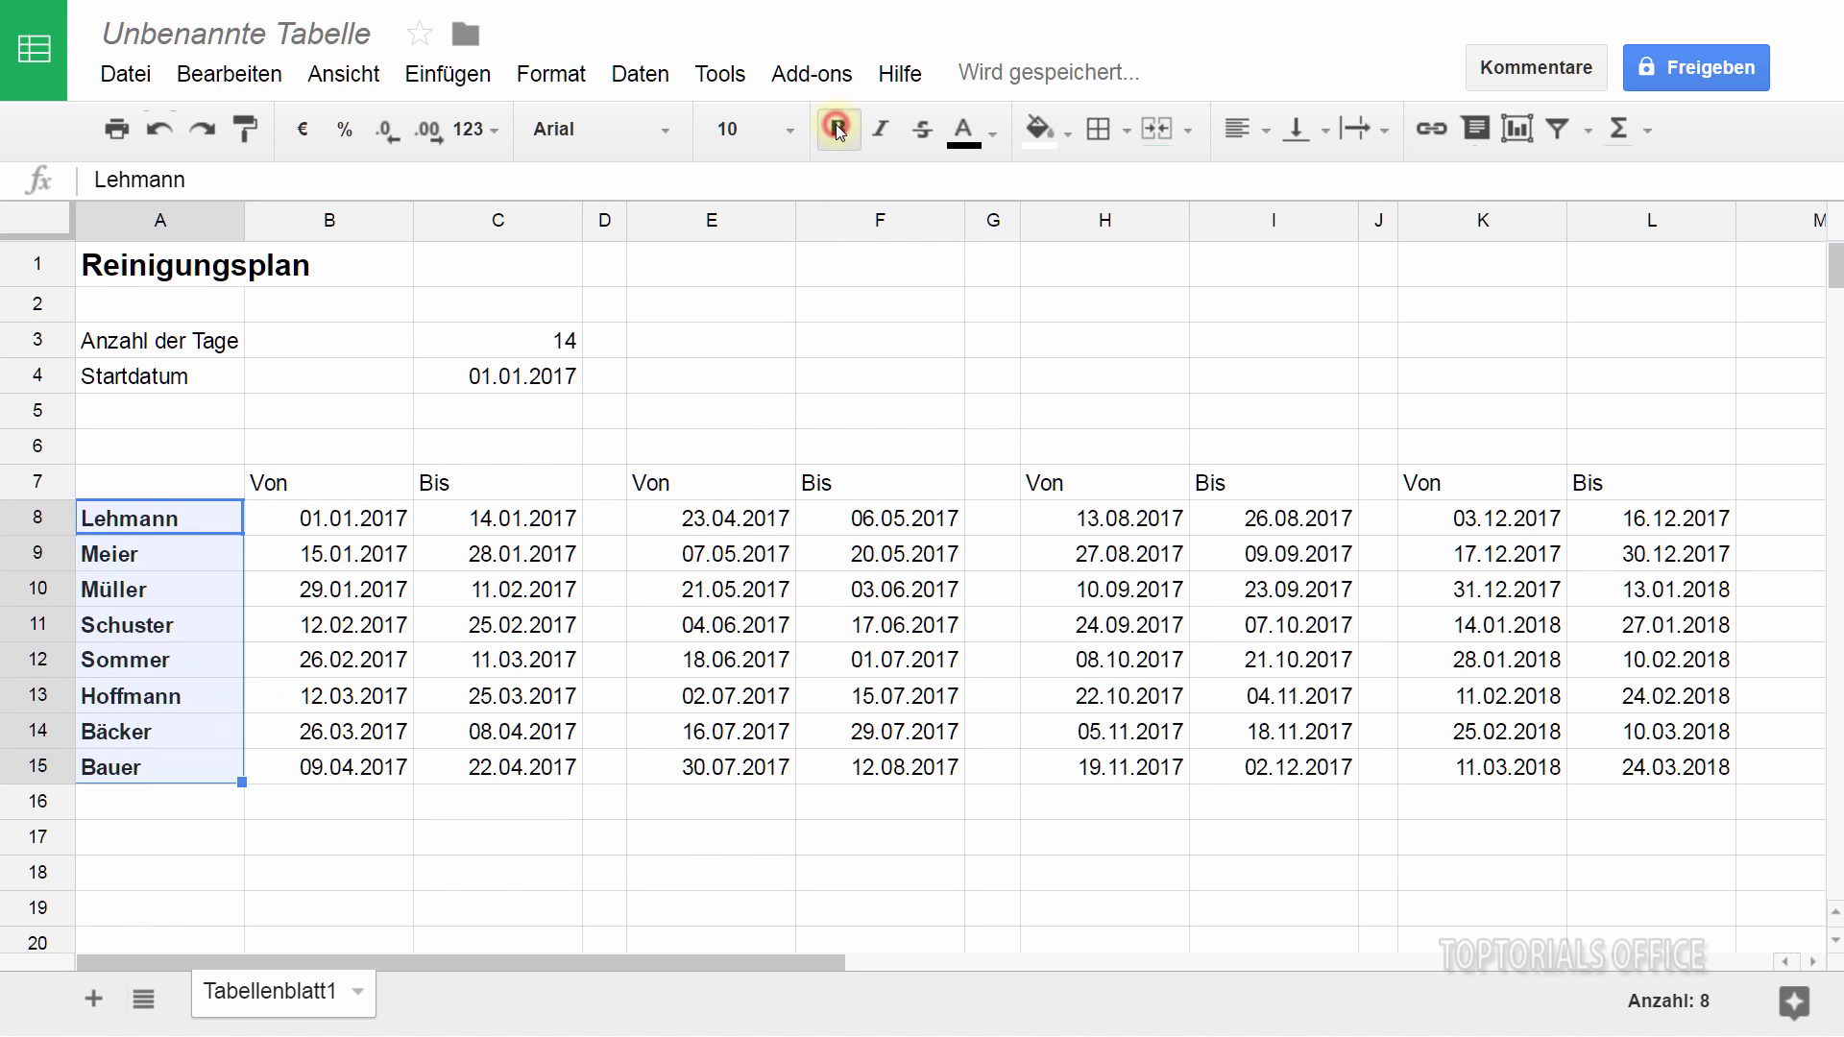
pyautogui.click(37, 481)
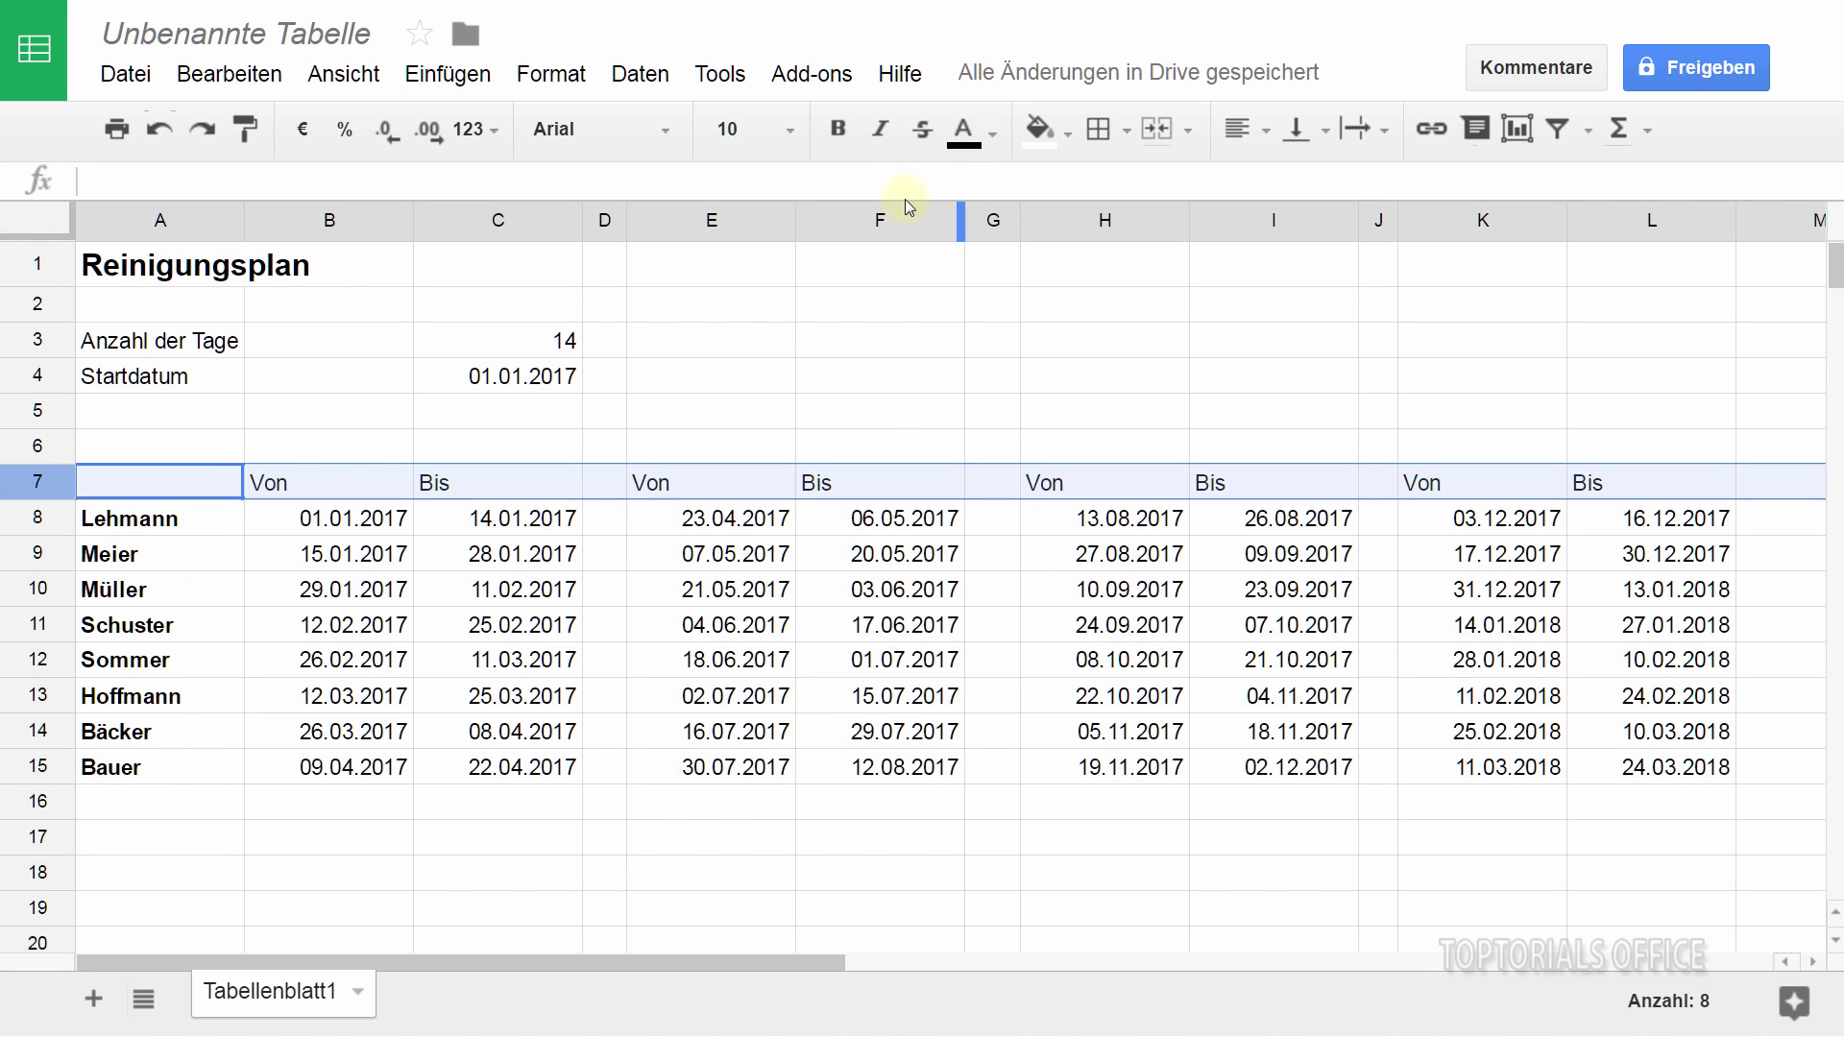
pyautogui.click(840, 135)
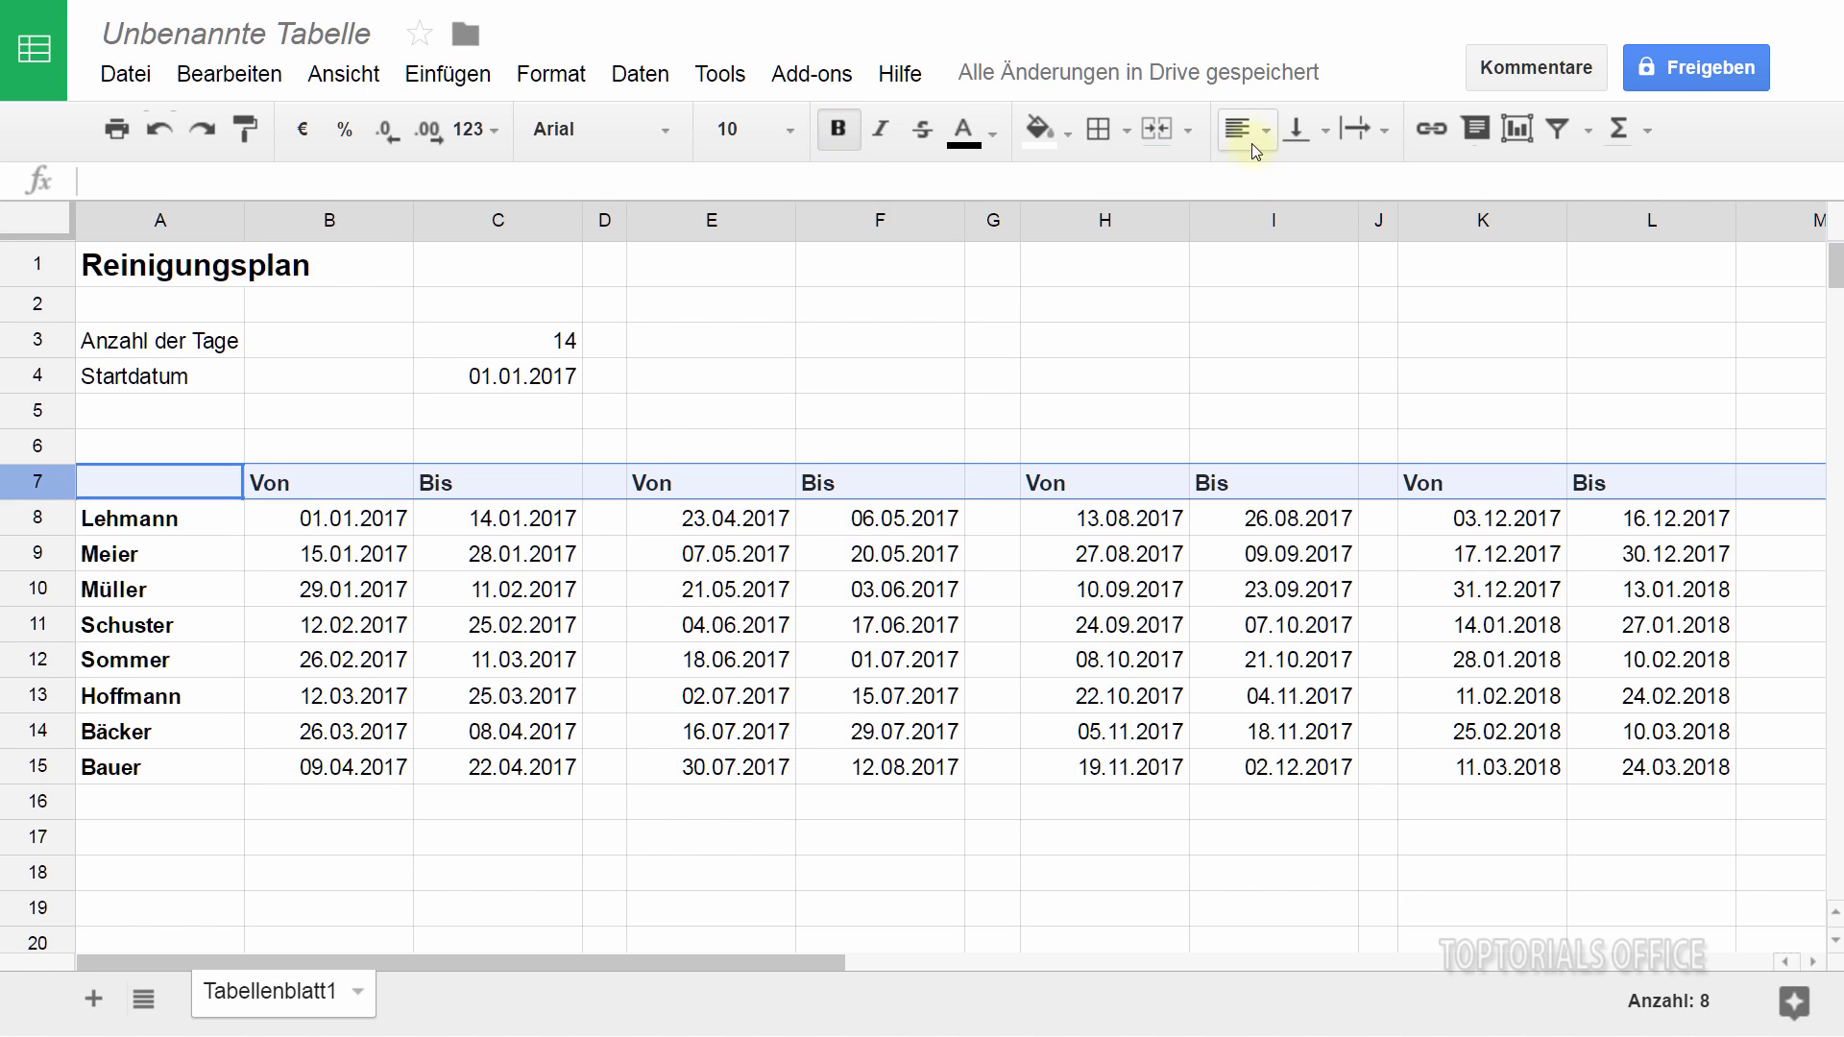
pyautogui.click(1275, 130)
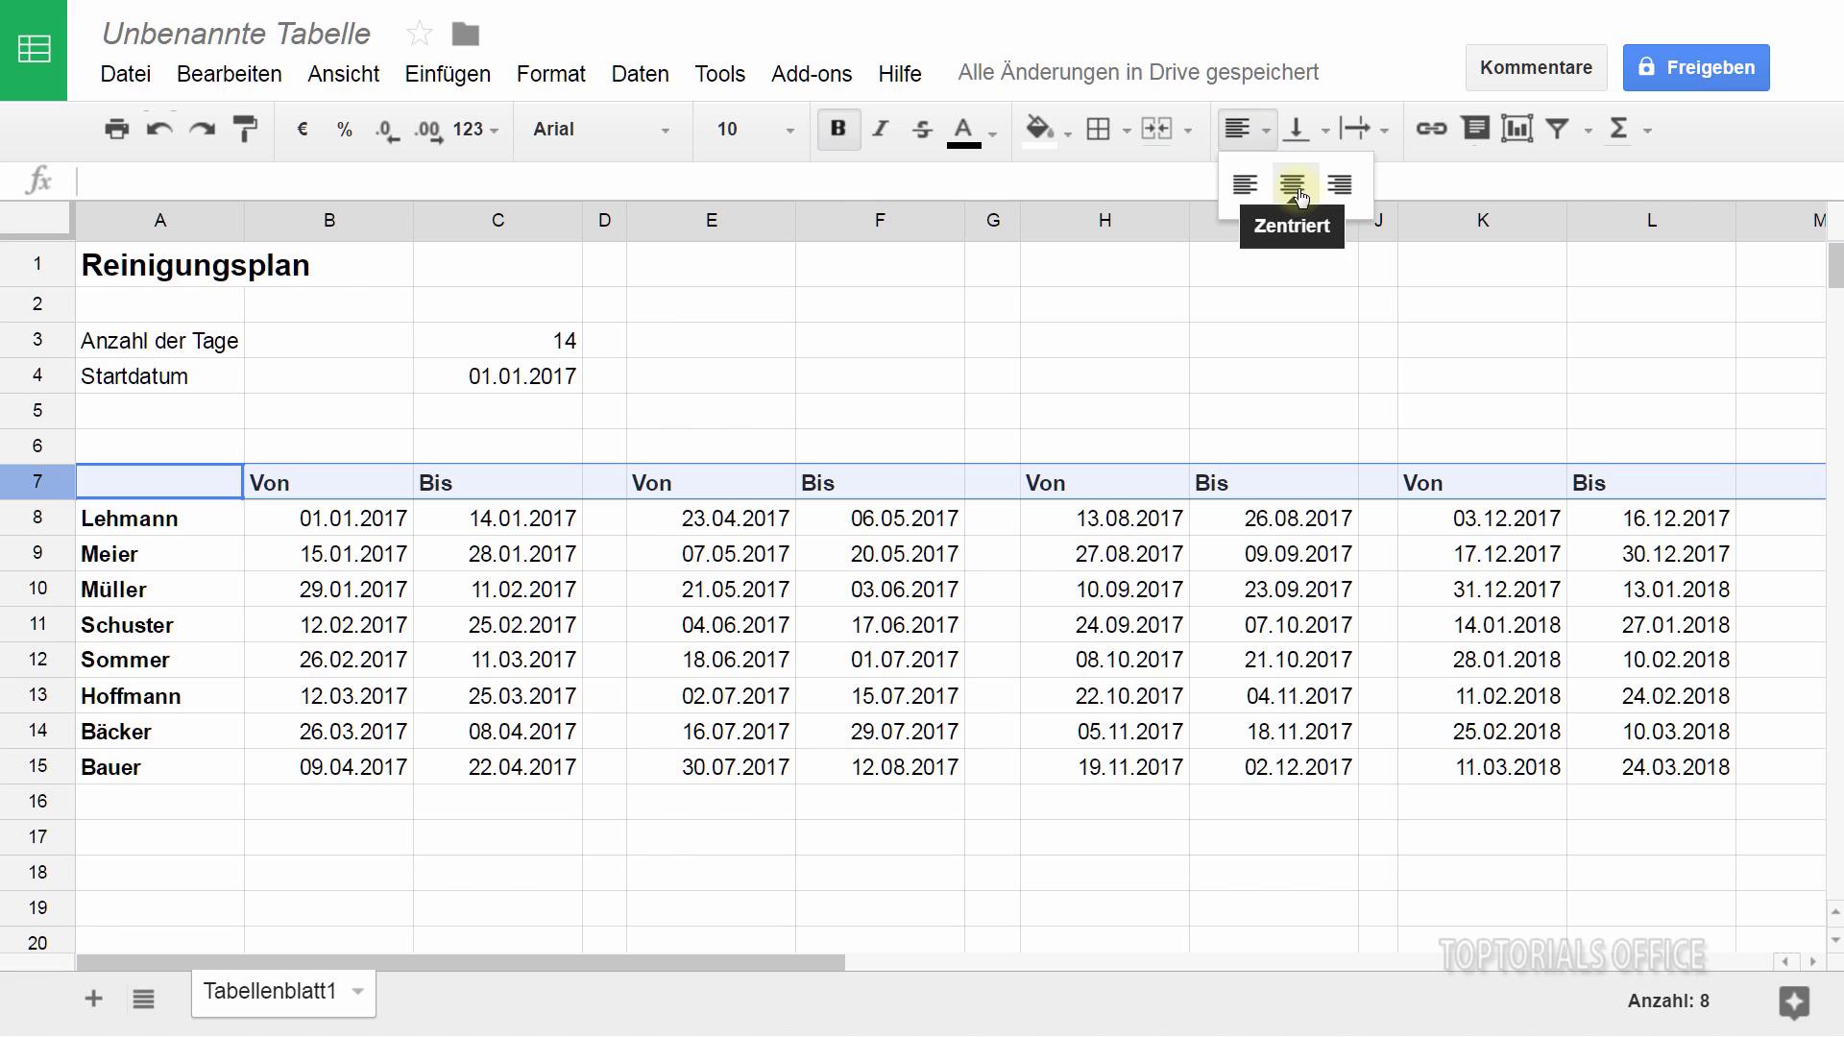
pyautogui.click(1294, 186)
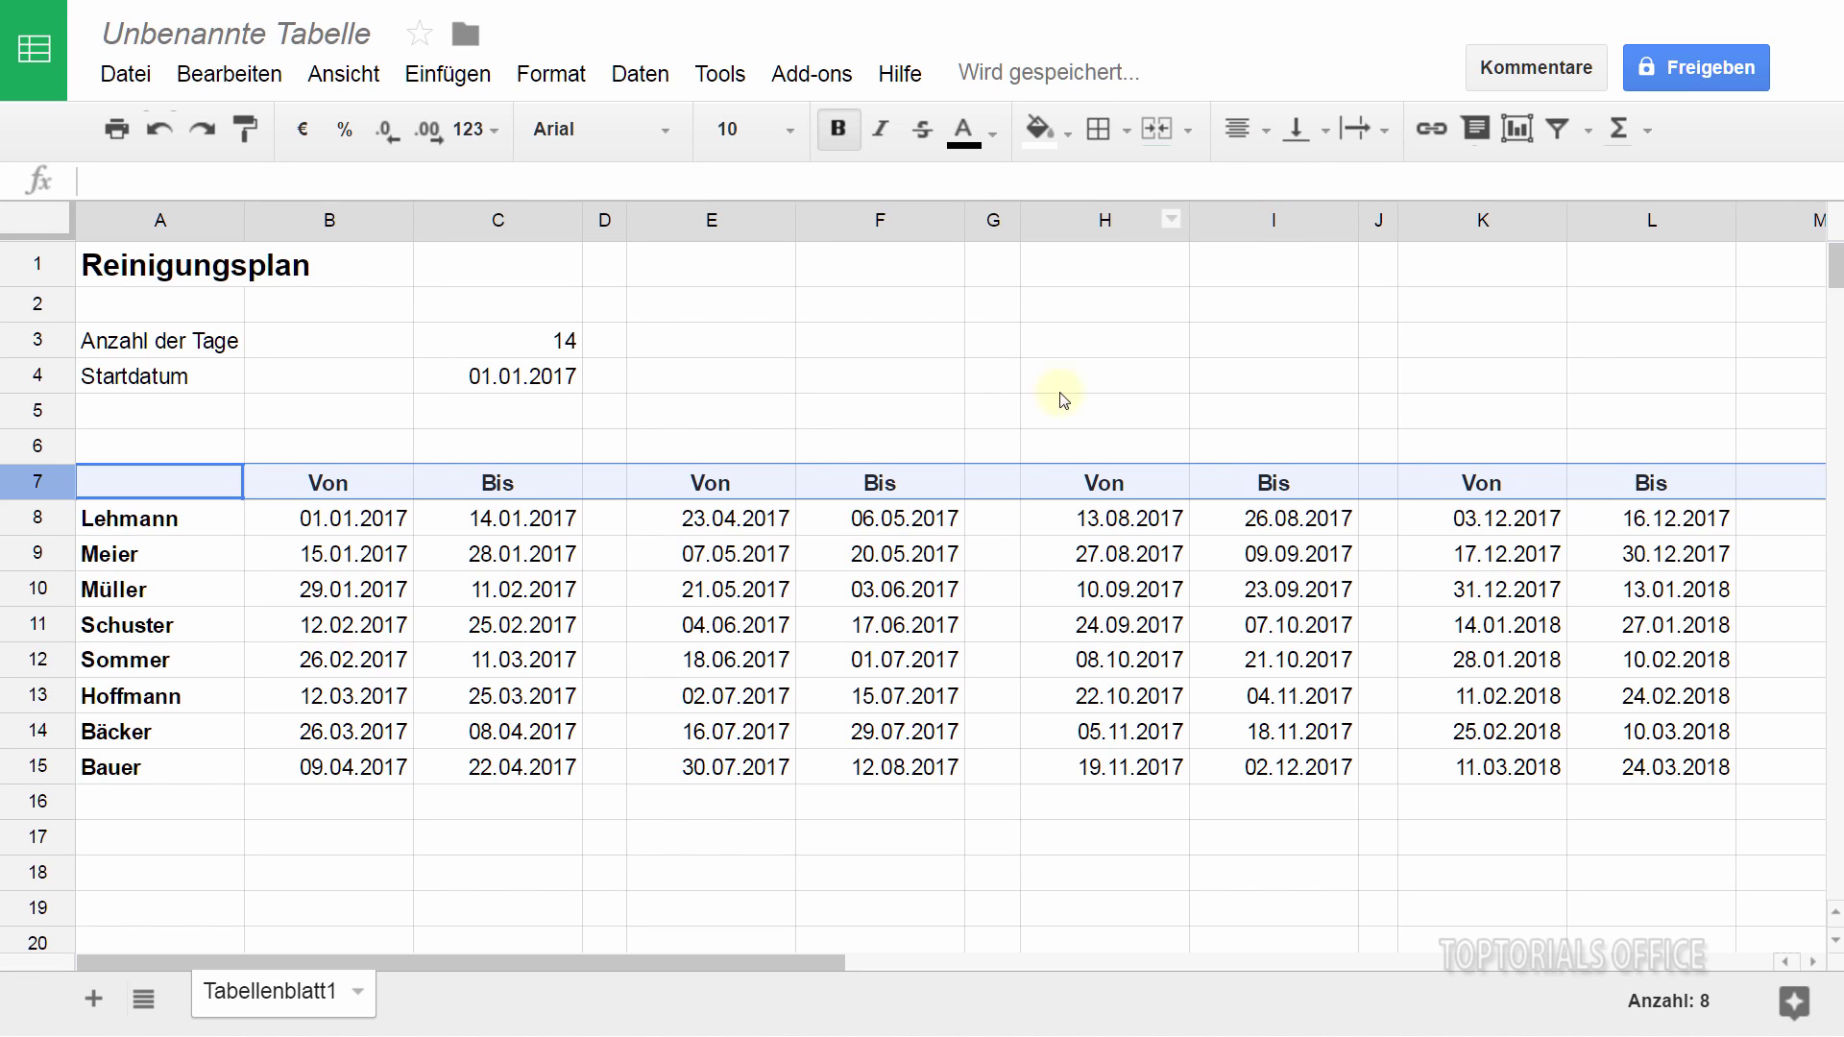
pyautogui.click(341, 406)
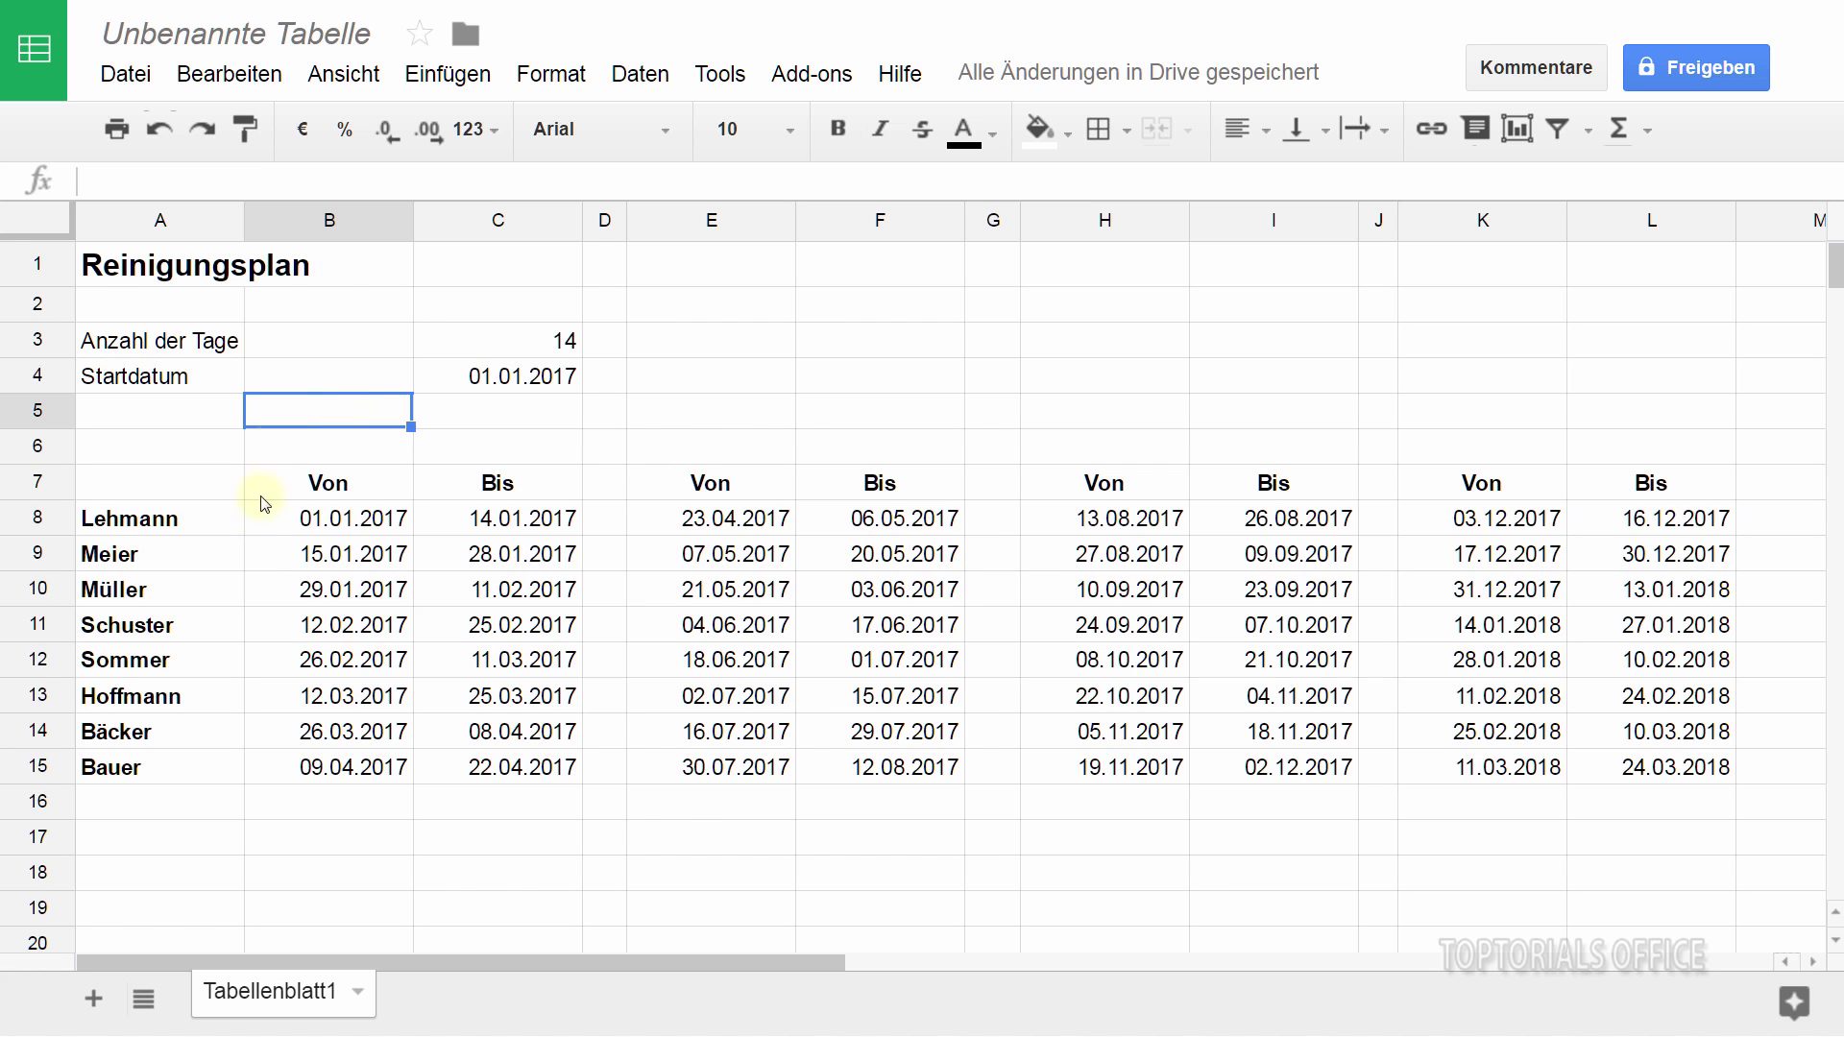